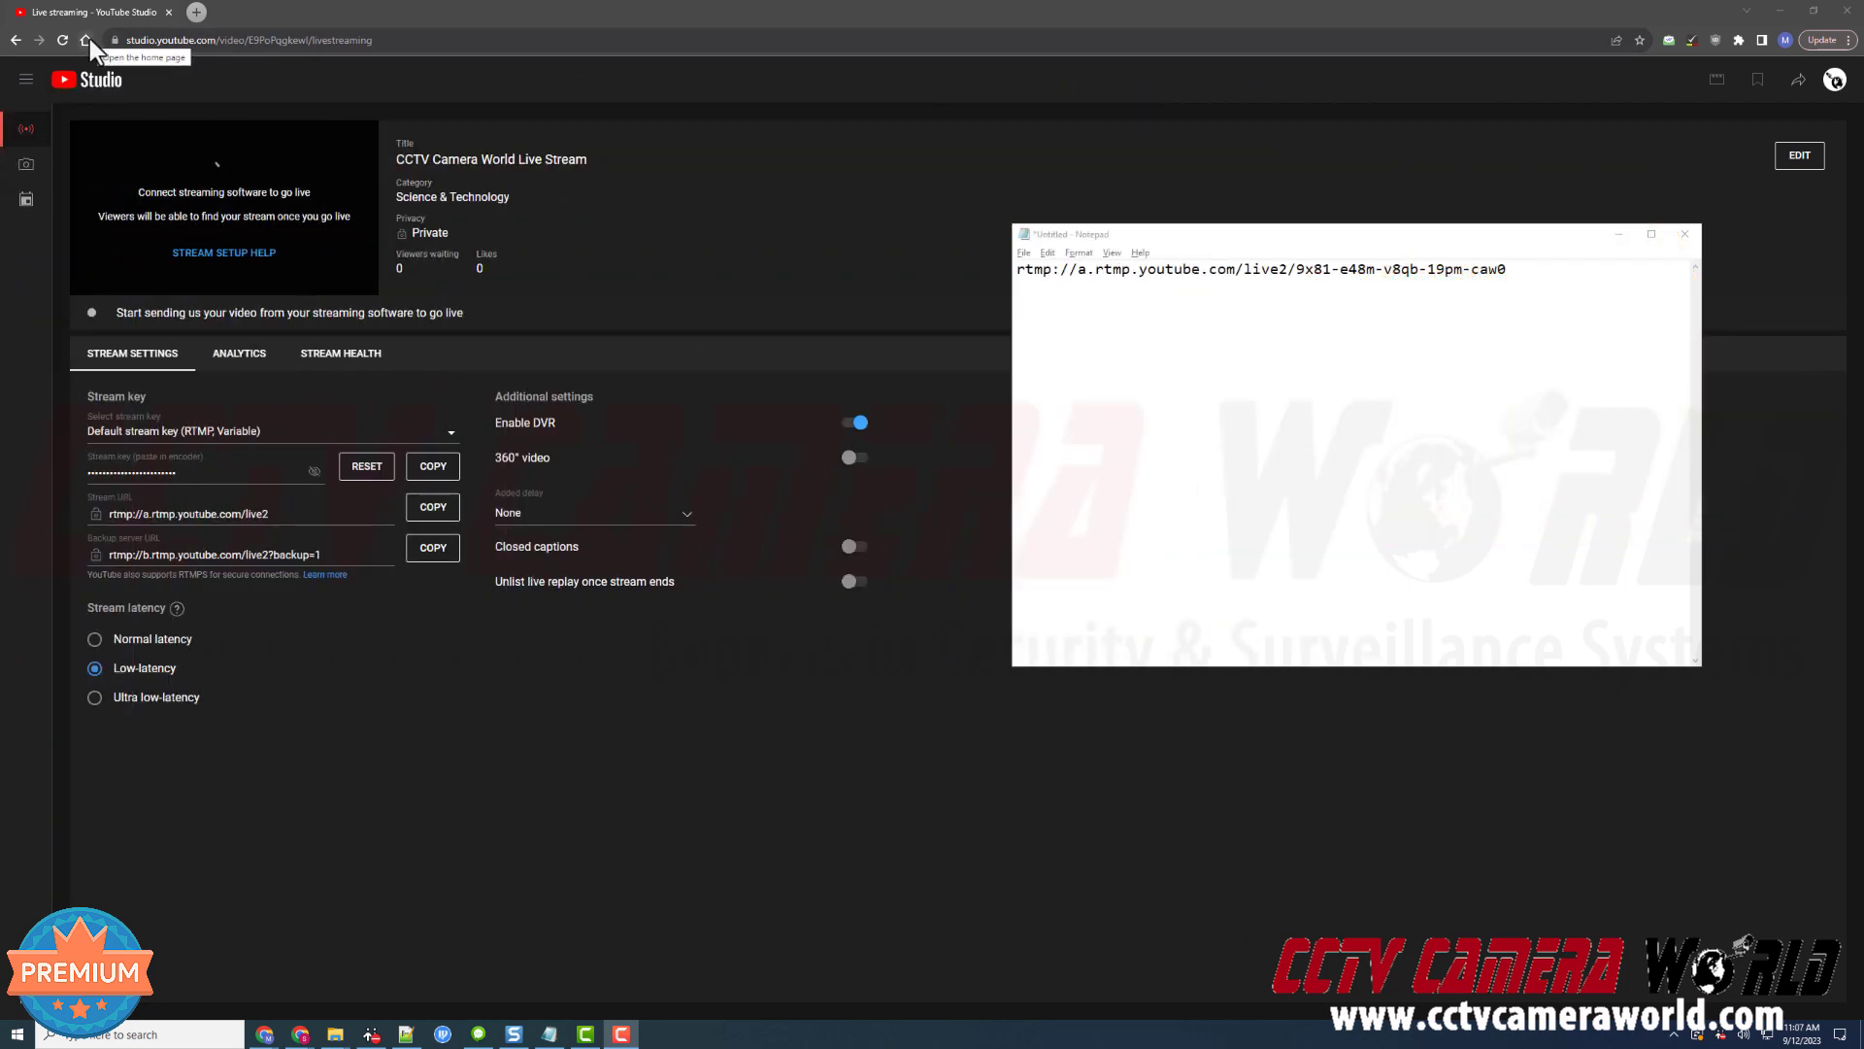
Open a new blank Chrome tab beside the YouTube Studio live streaming tab
middle_click(89, 39)
Load the camera address 192.168.1.45 in the new tab
click(248, 11)
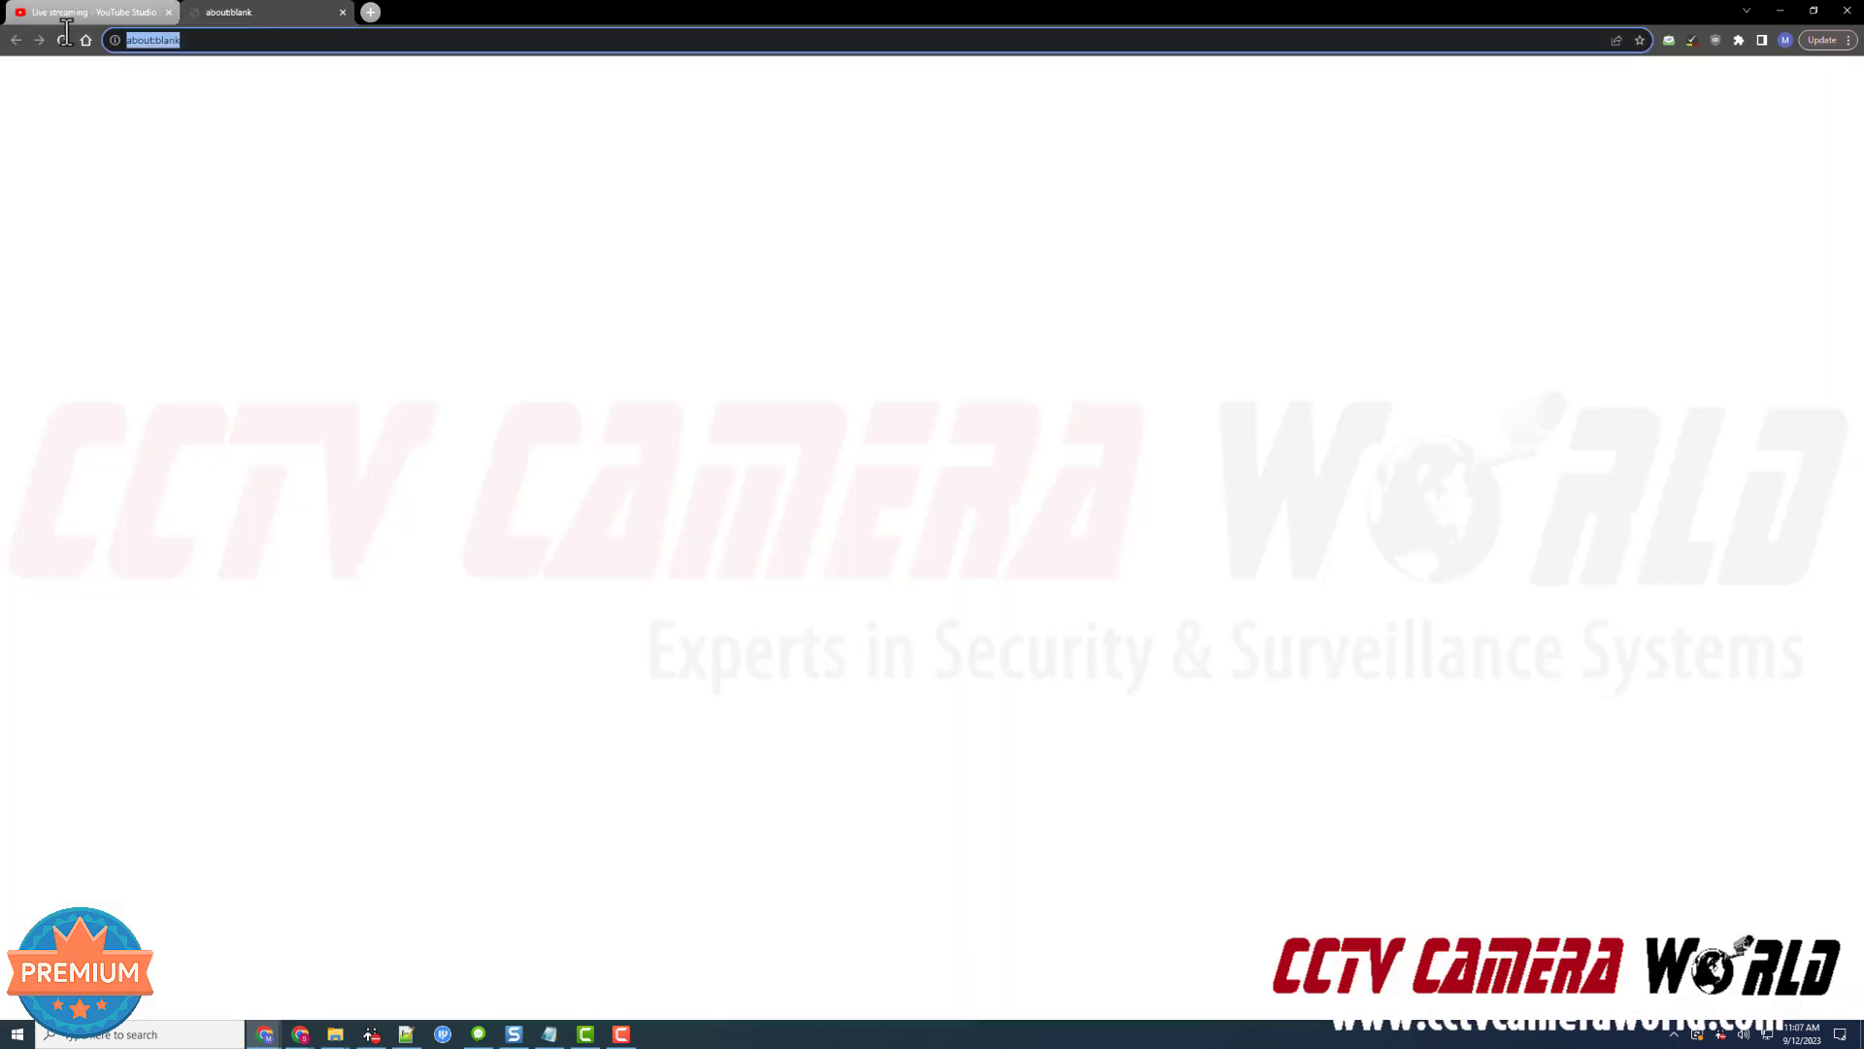
text(192.16)
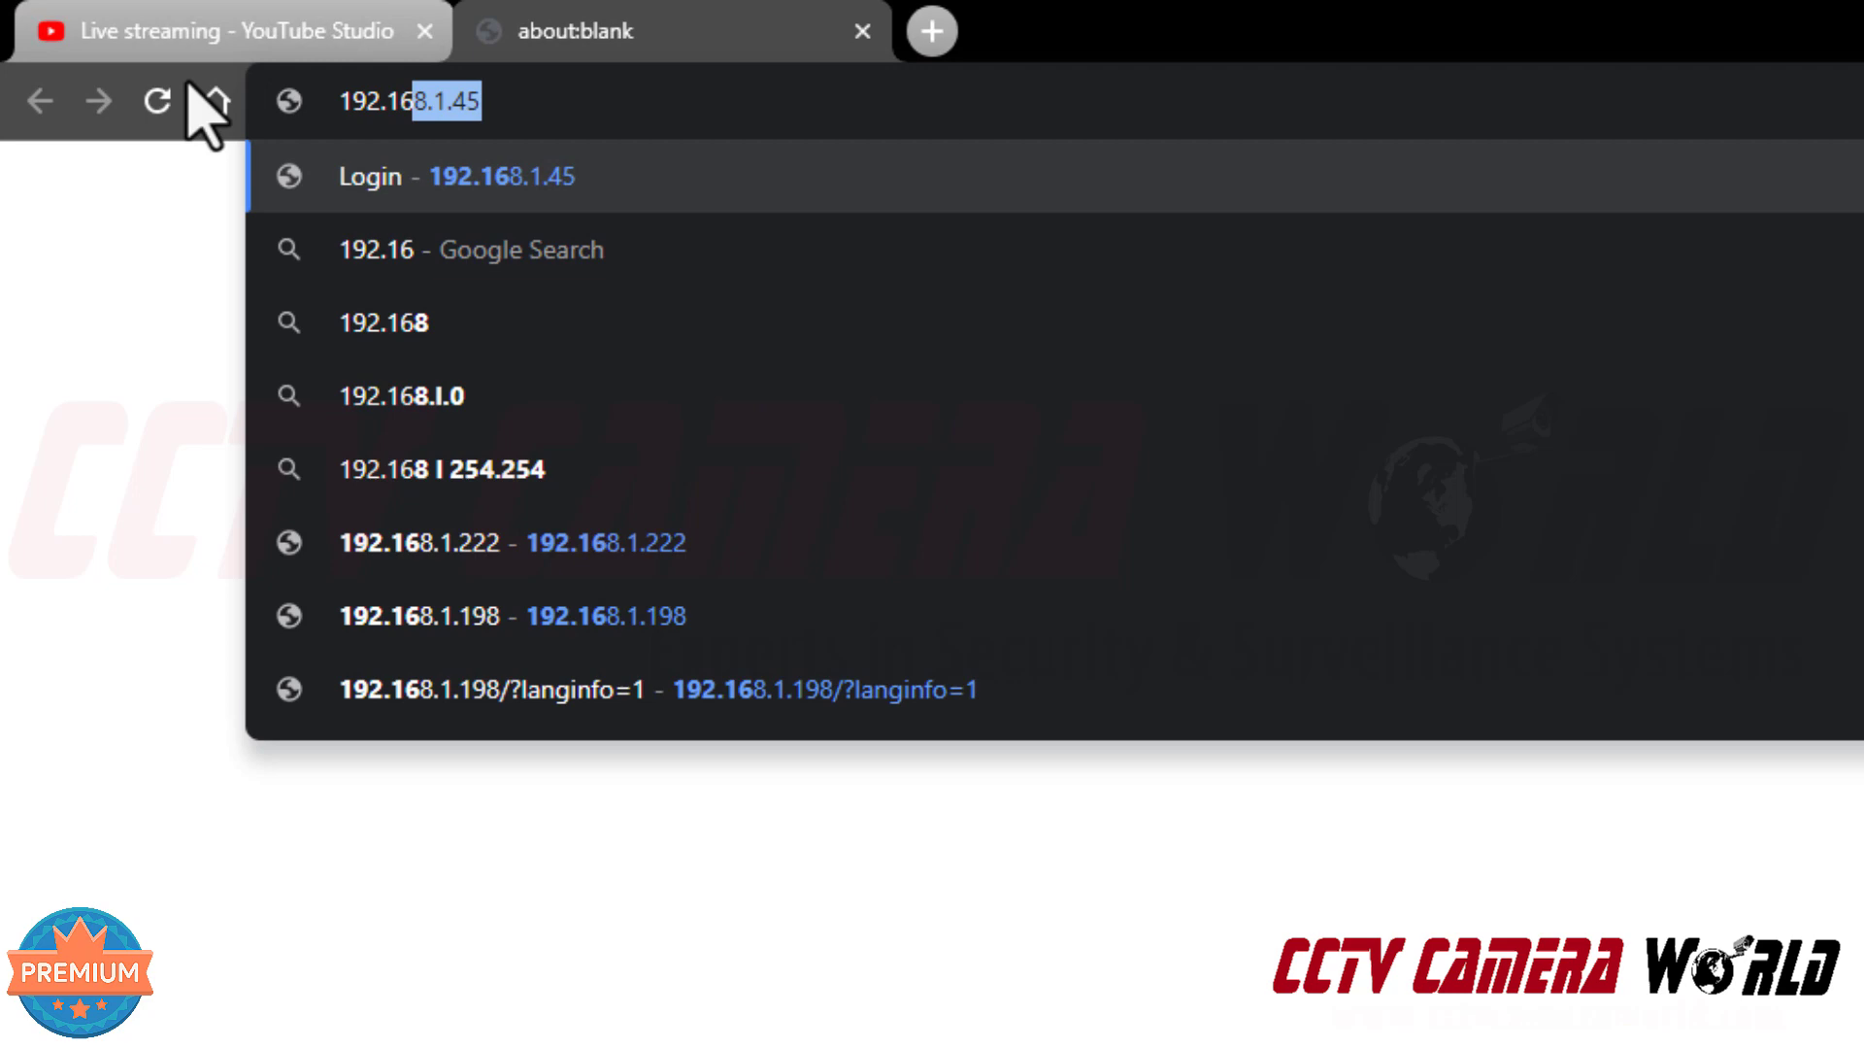
text(8.1.45)
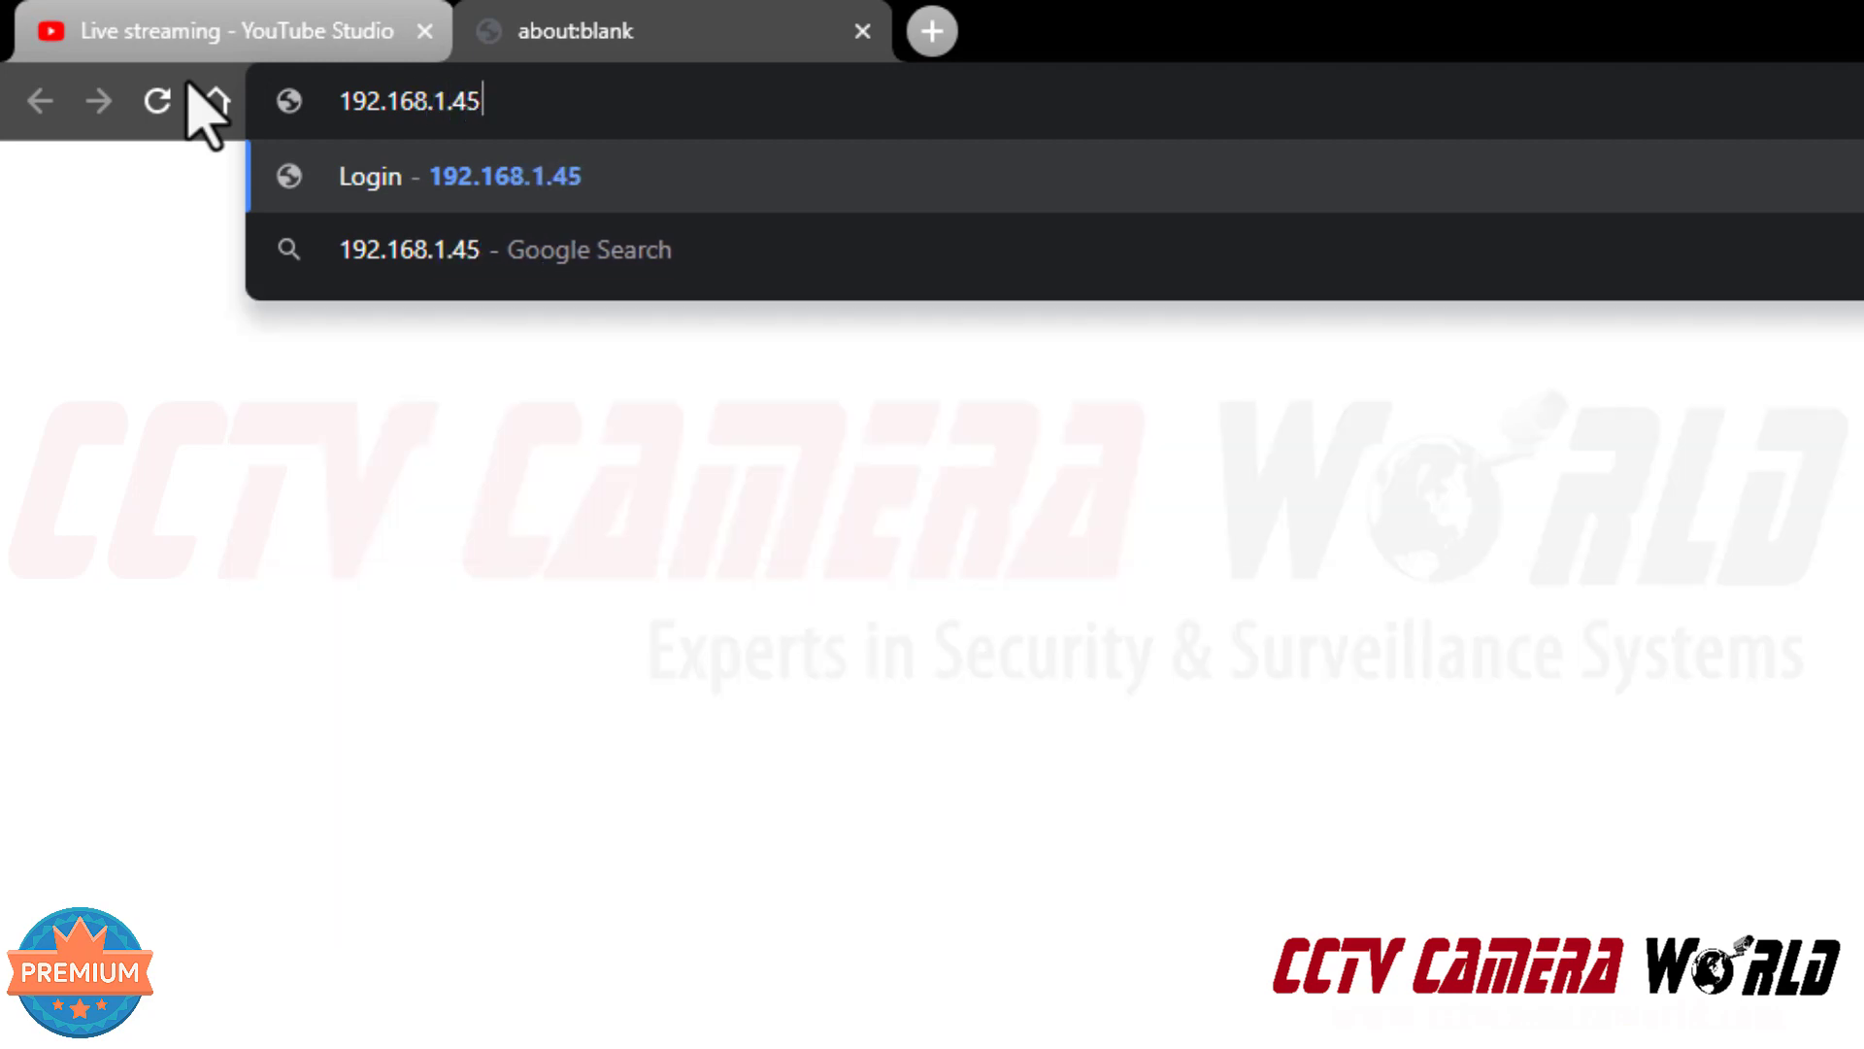
key(Return)
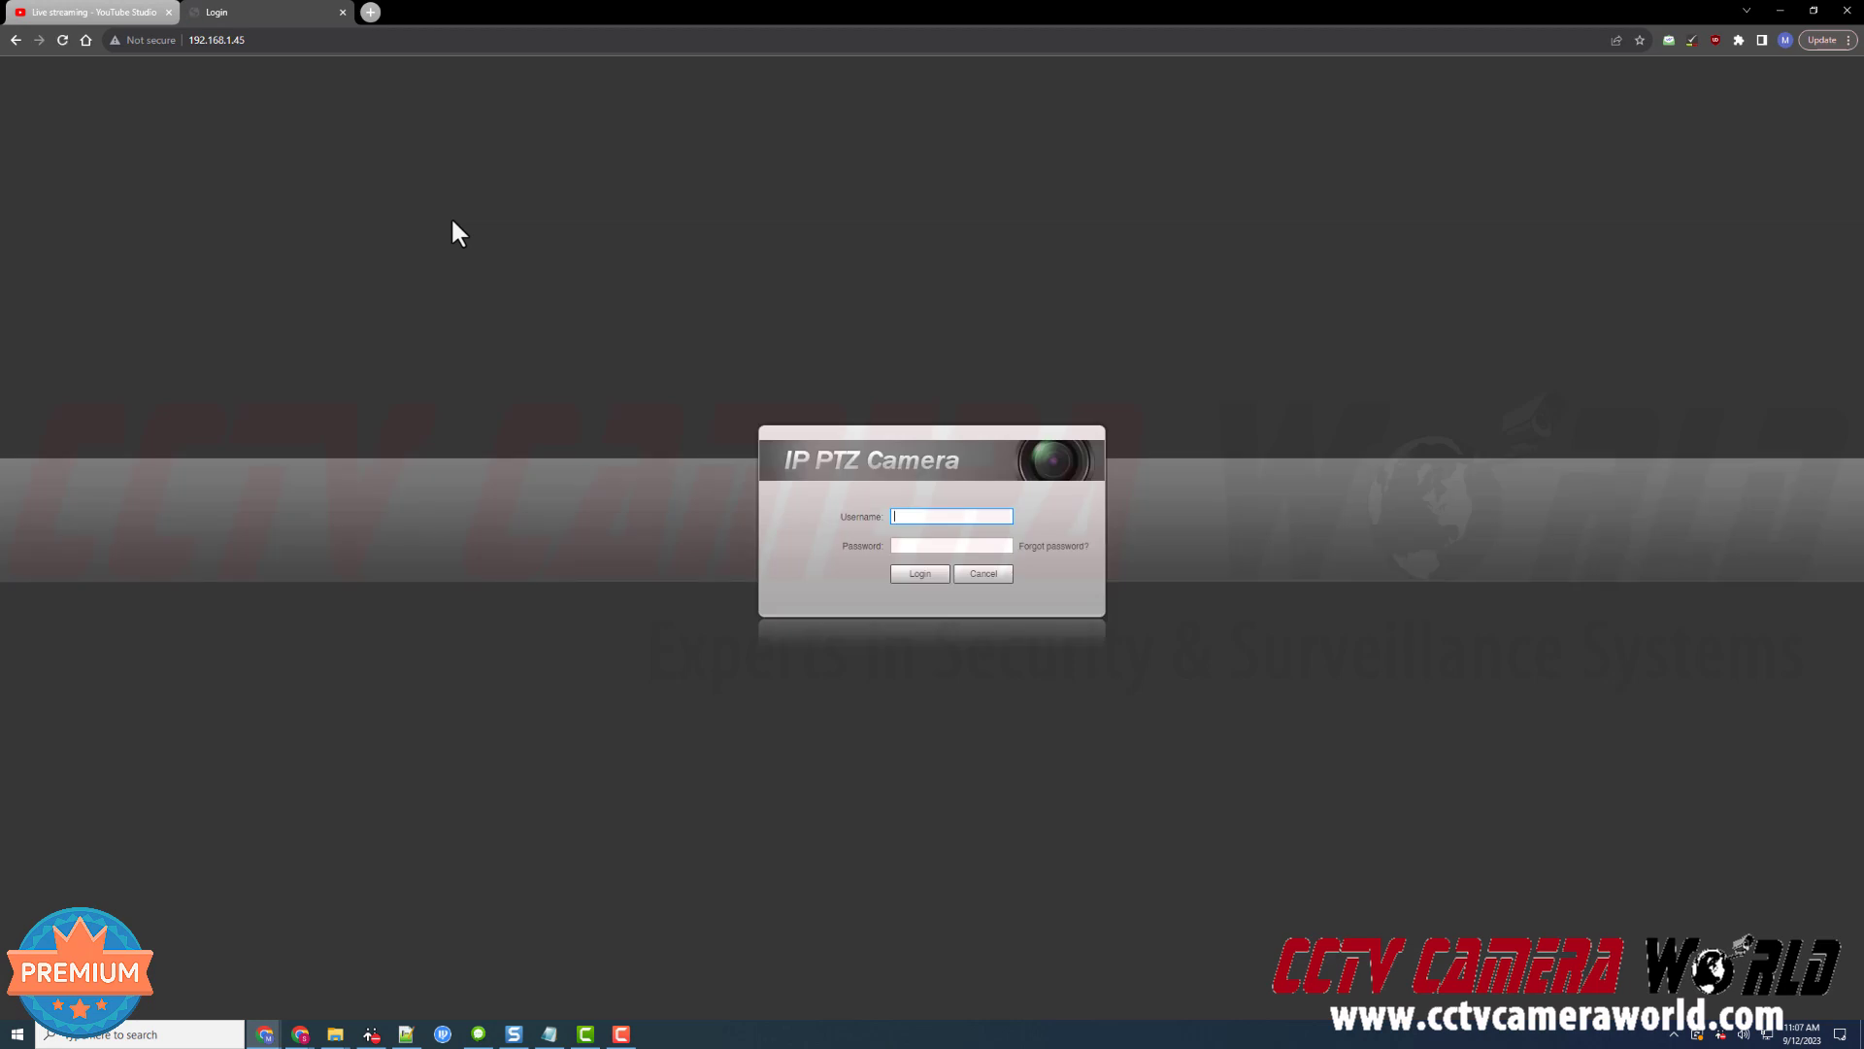
Log in to the camera with the admin username and its password
text(admin)
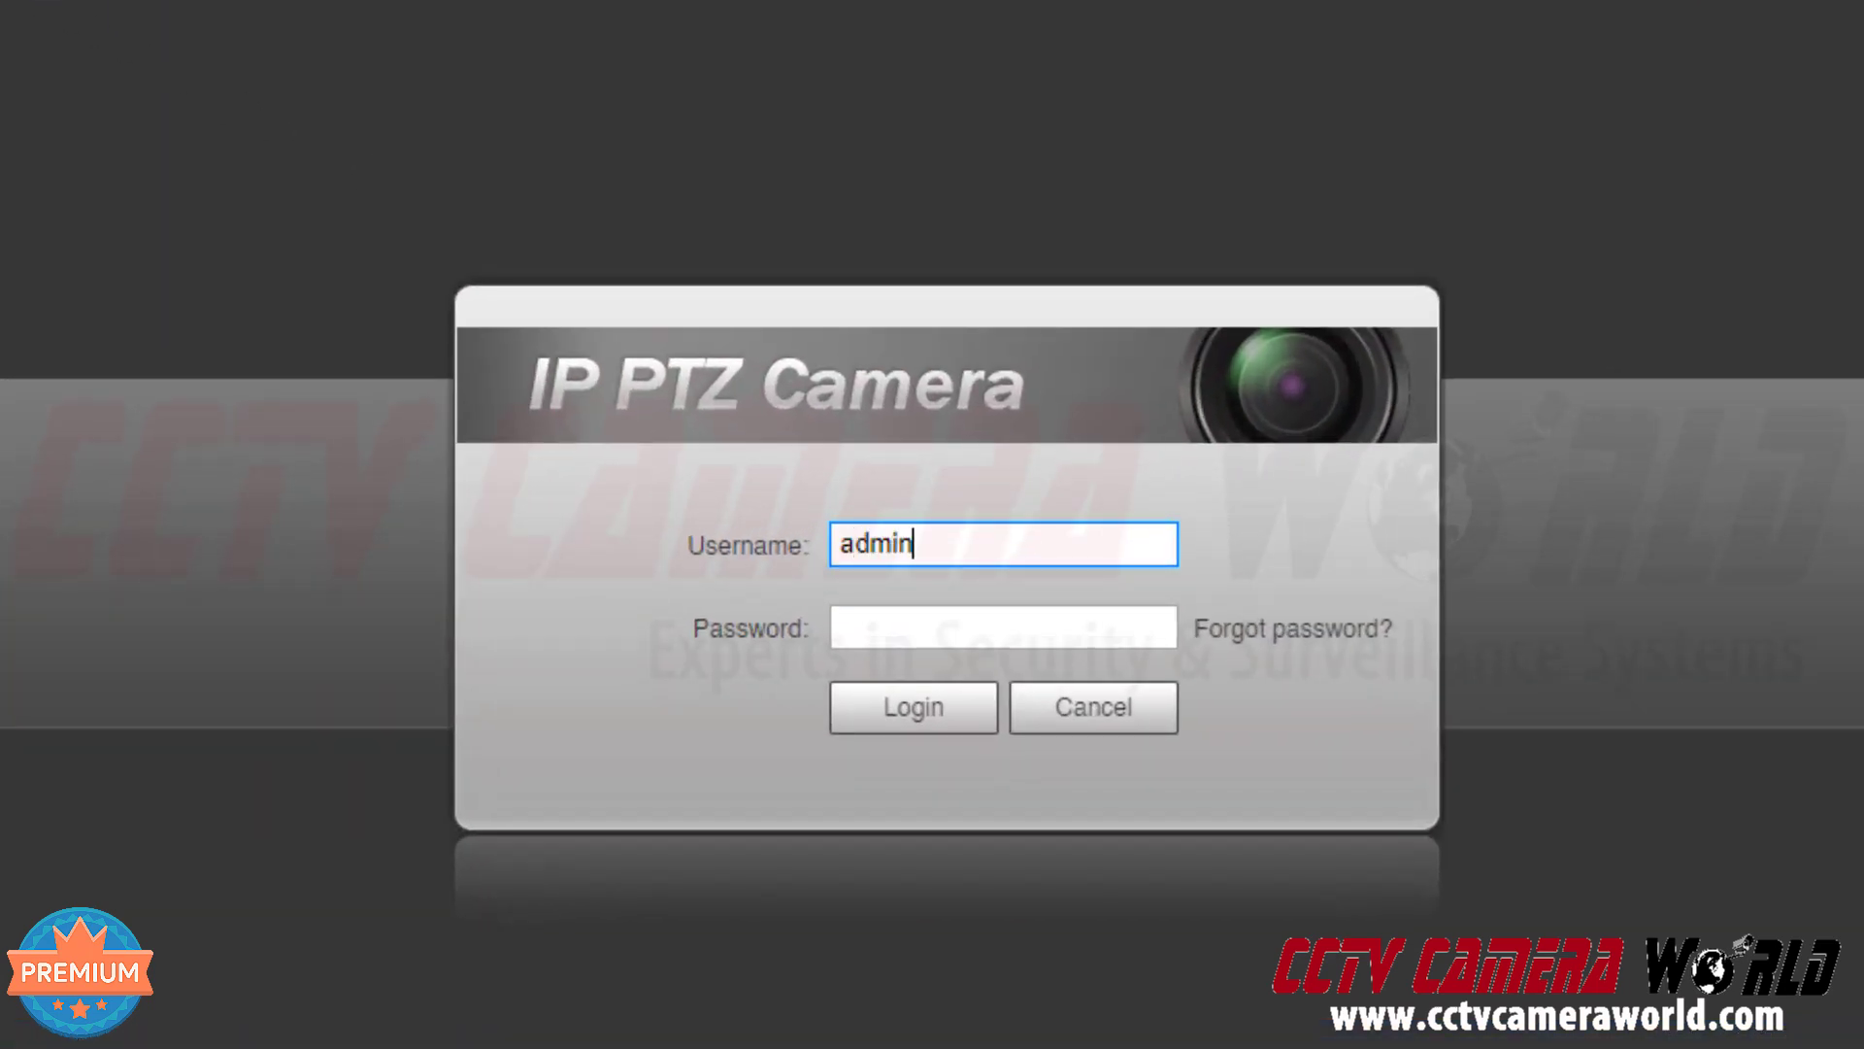
key(Tab)
text(a********)
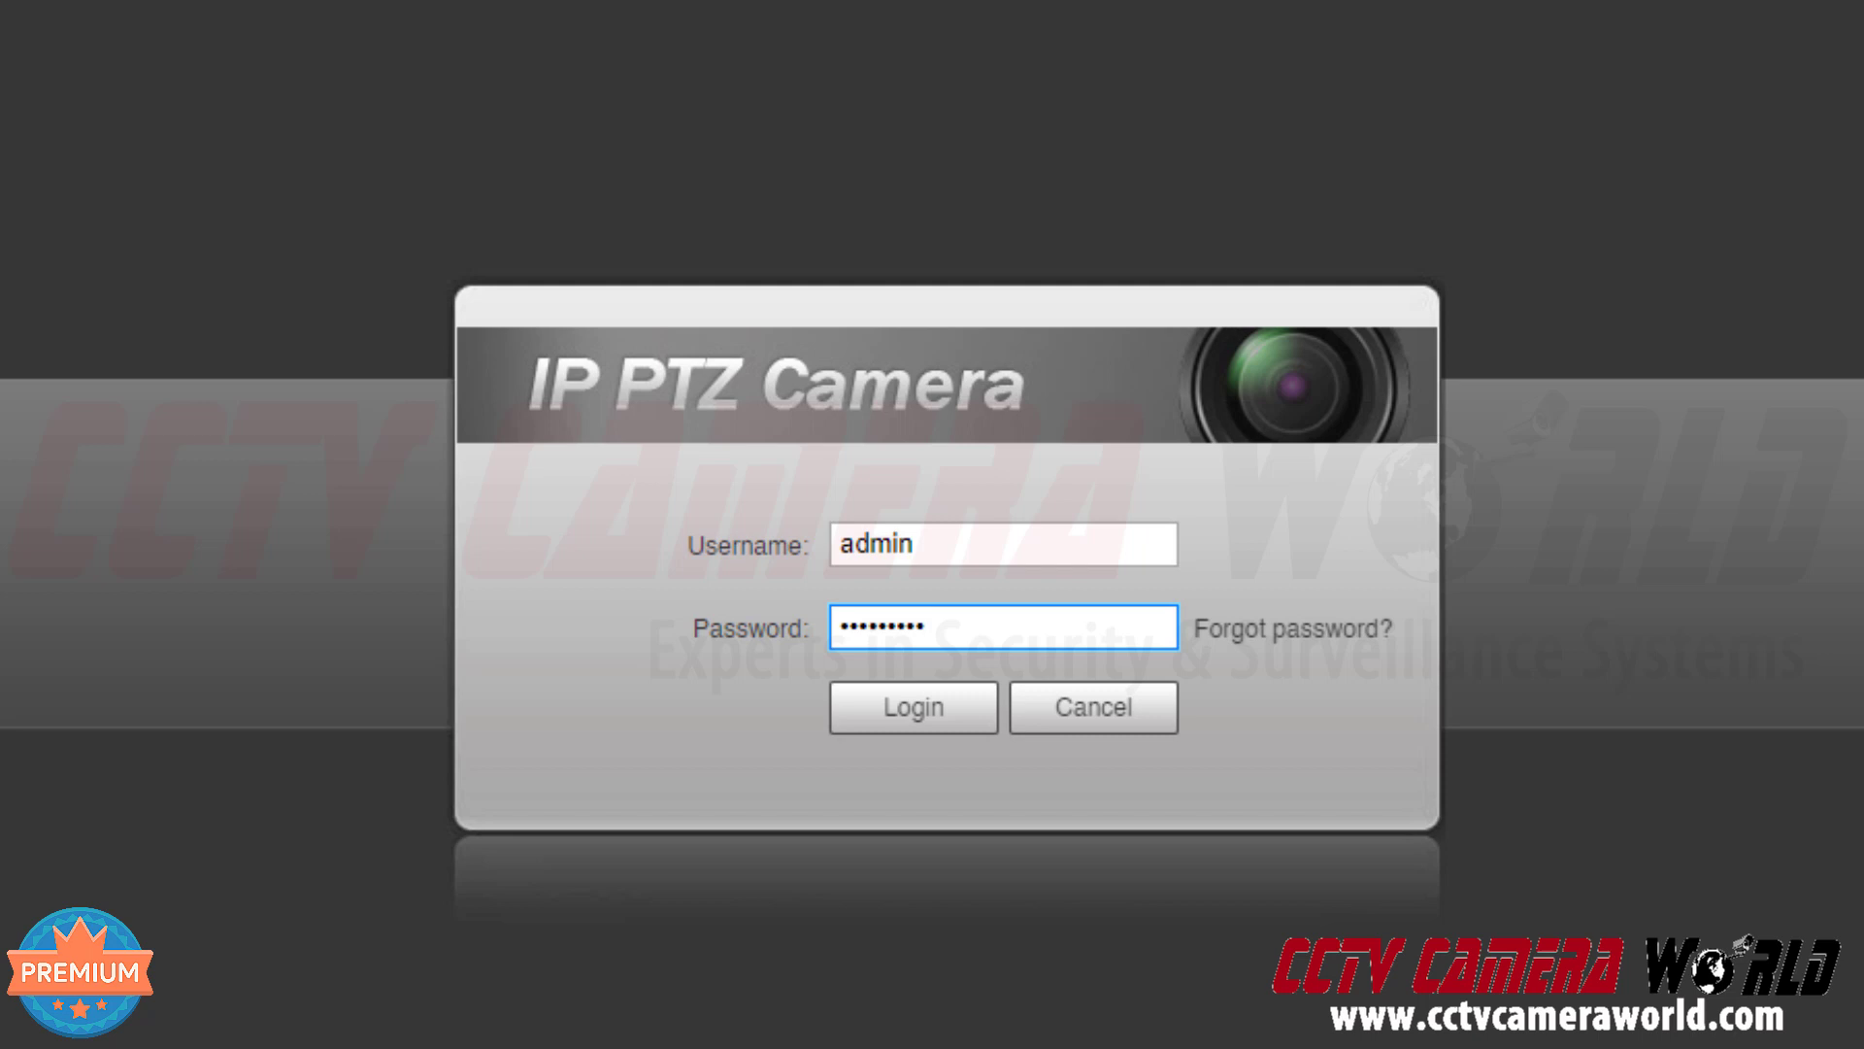
click(885, 716)
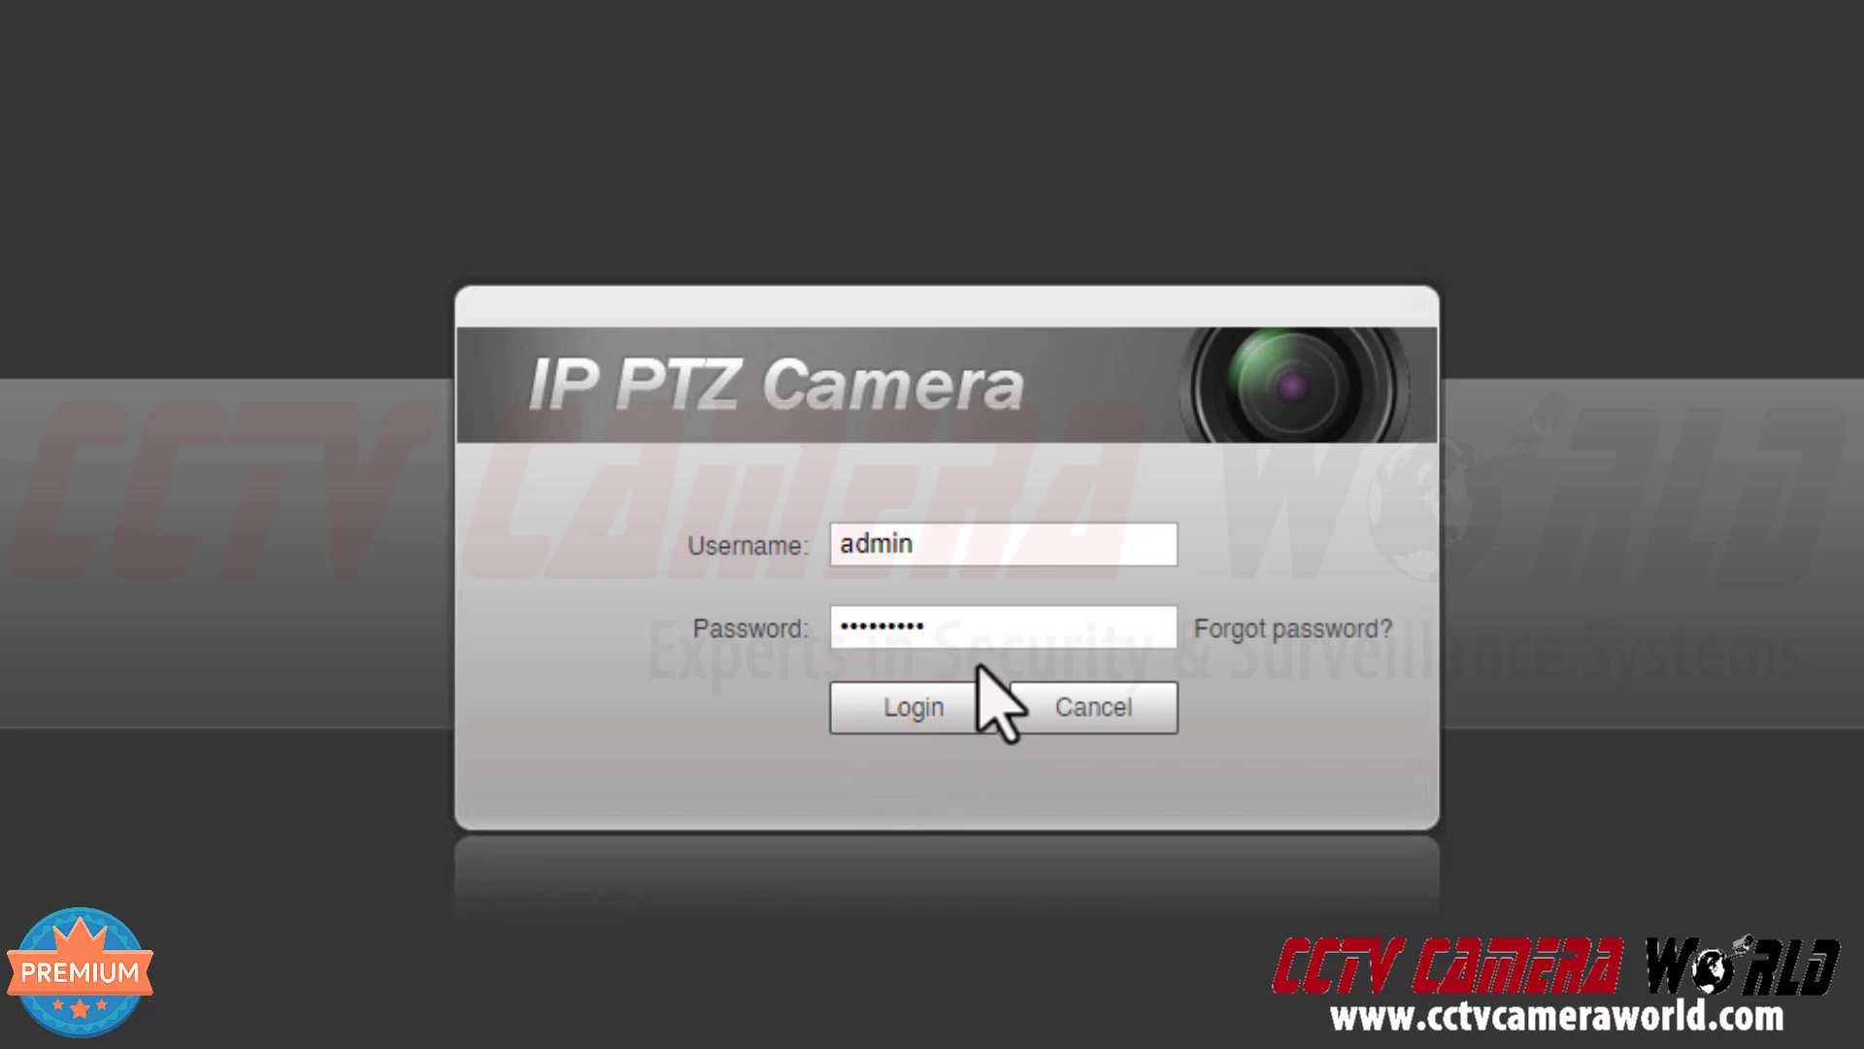
click(913, 707)
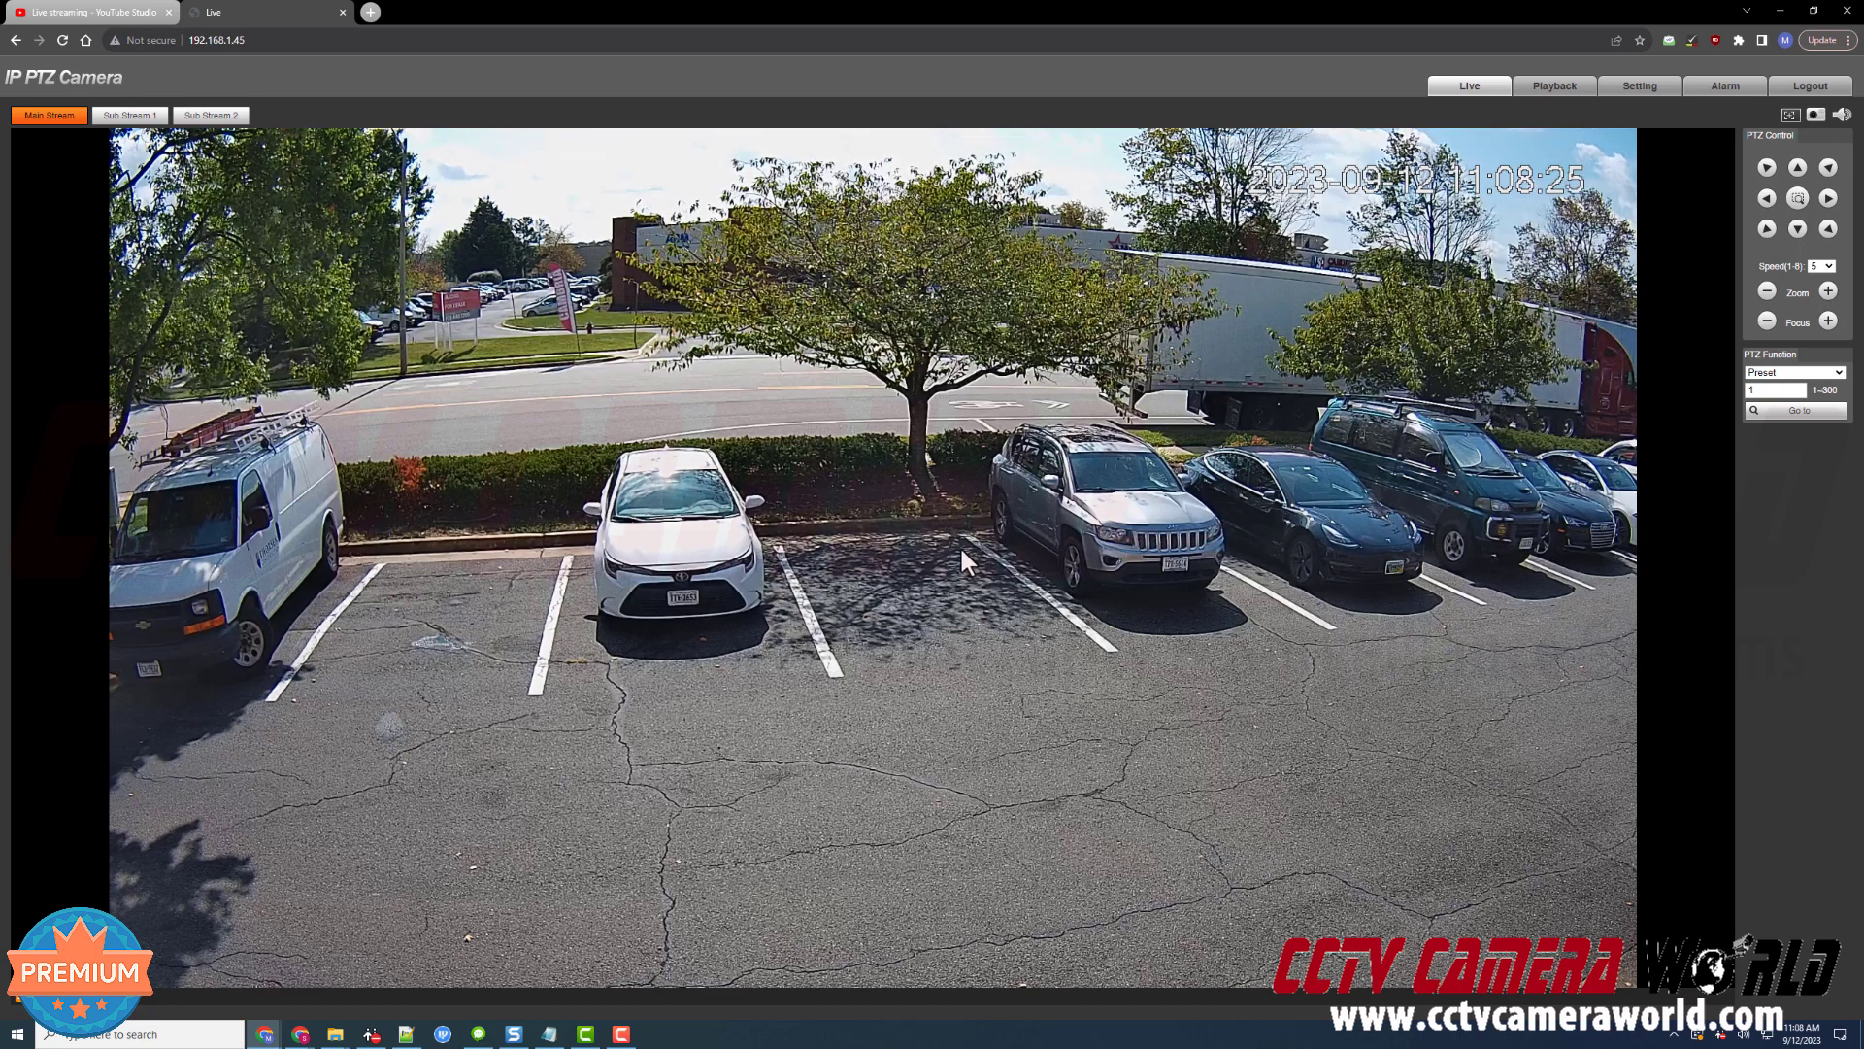
click(59, 18)
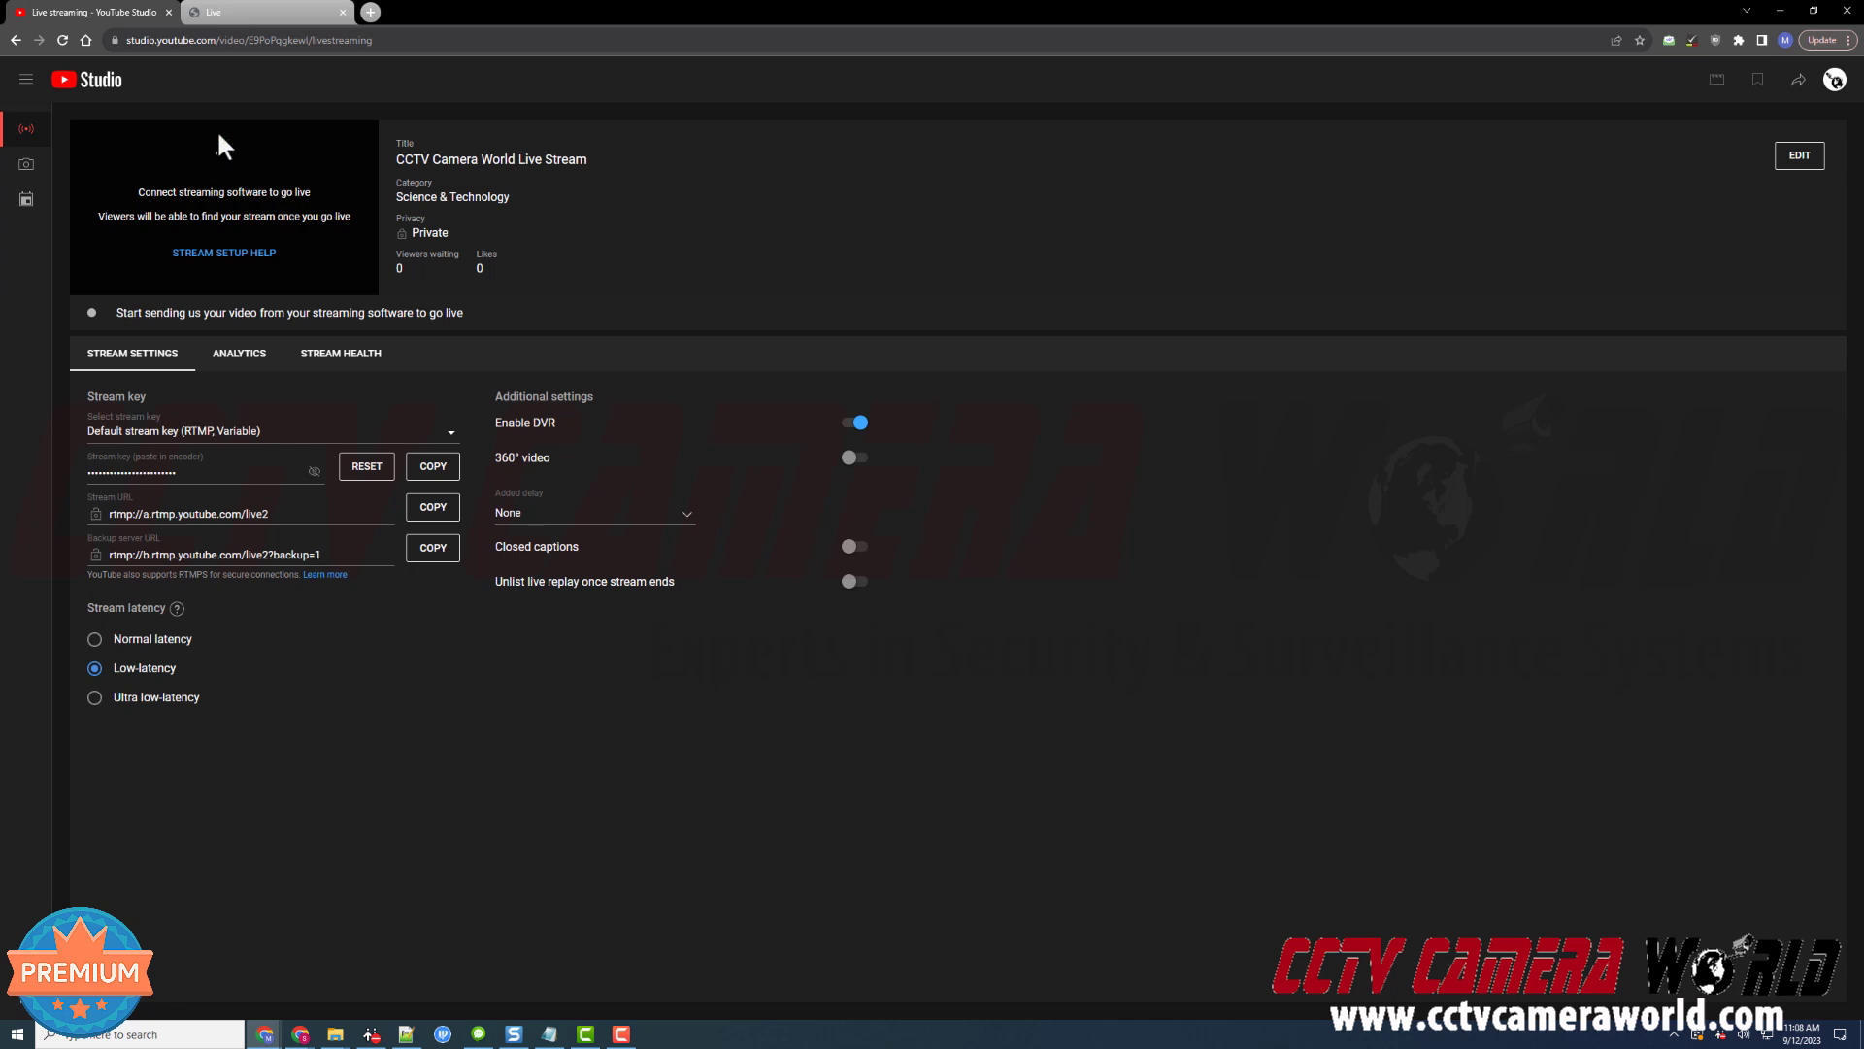
click(253, 13)
click(131, 3)
click(278, 8)
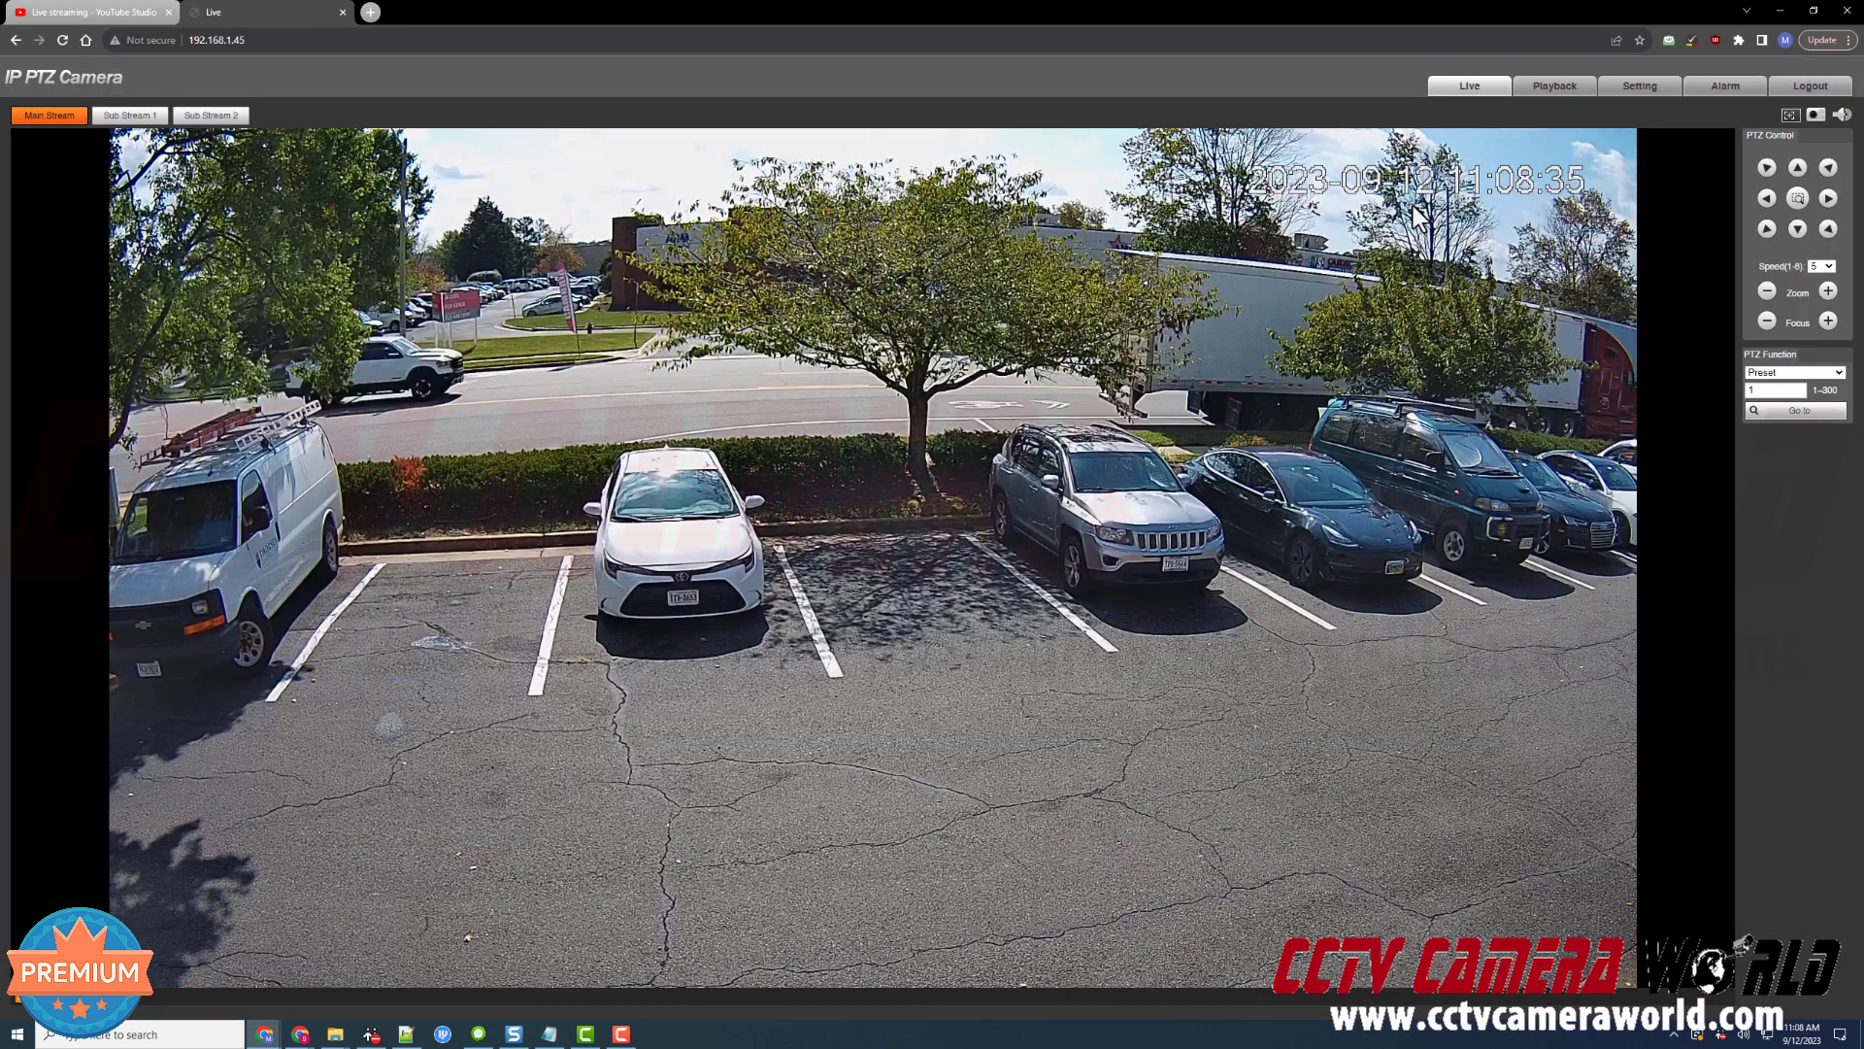
Go to Setting > Network > Access Platform to show the P2P page
click(1649, 93)
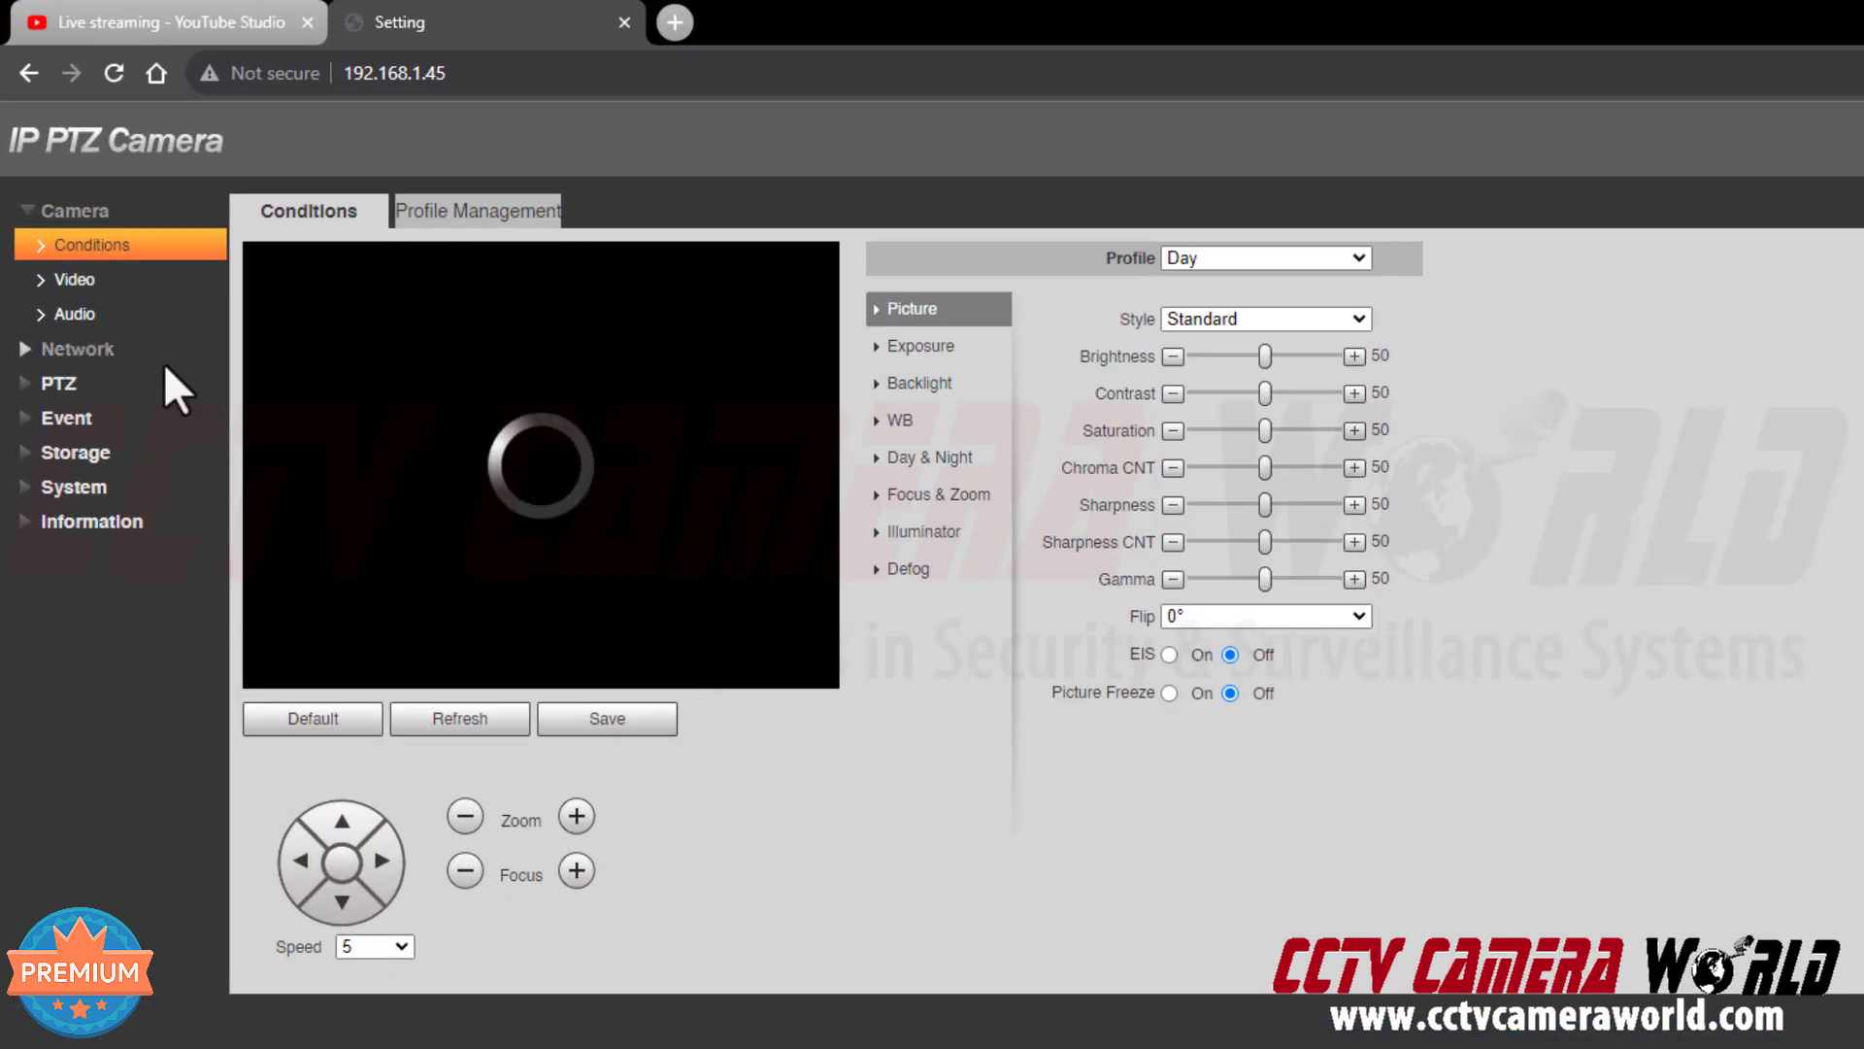
click(163, 359)
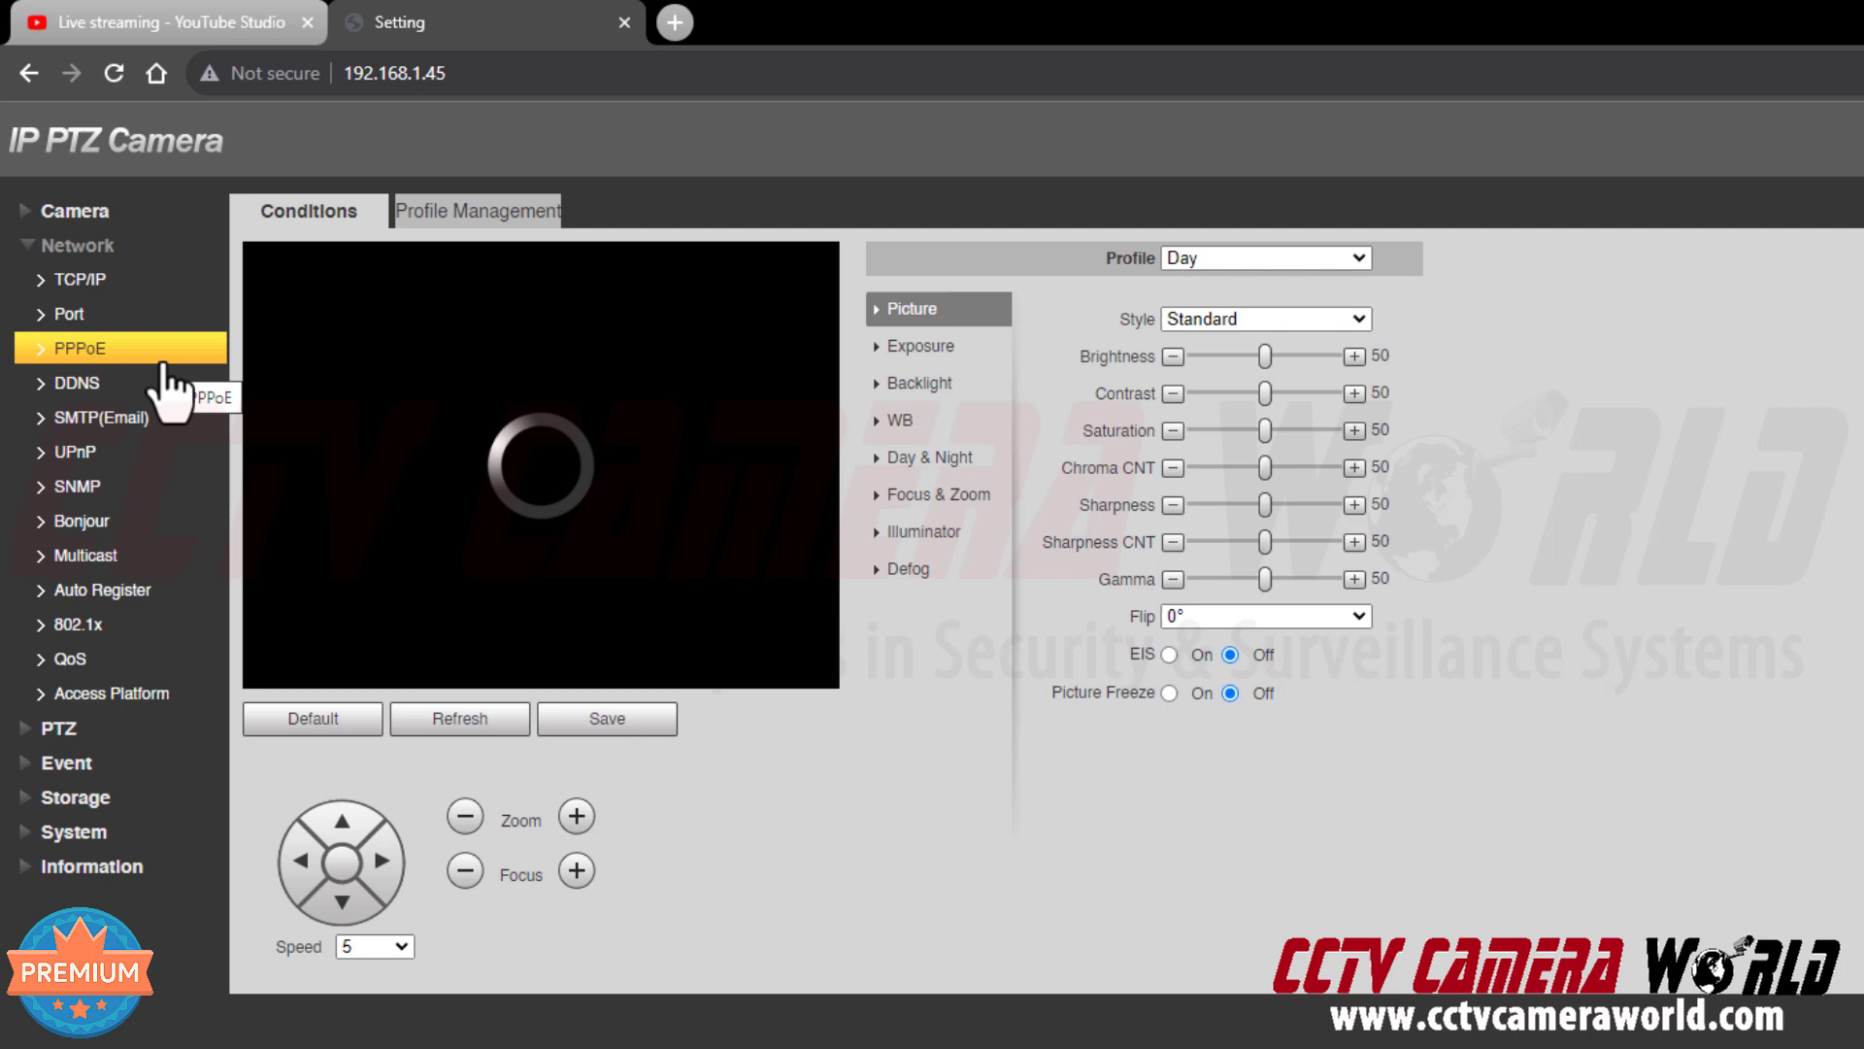
click(161, 692)
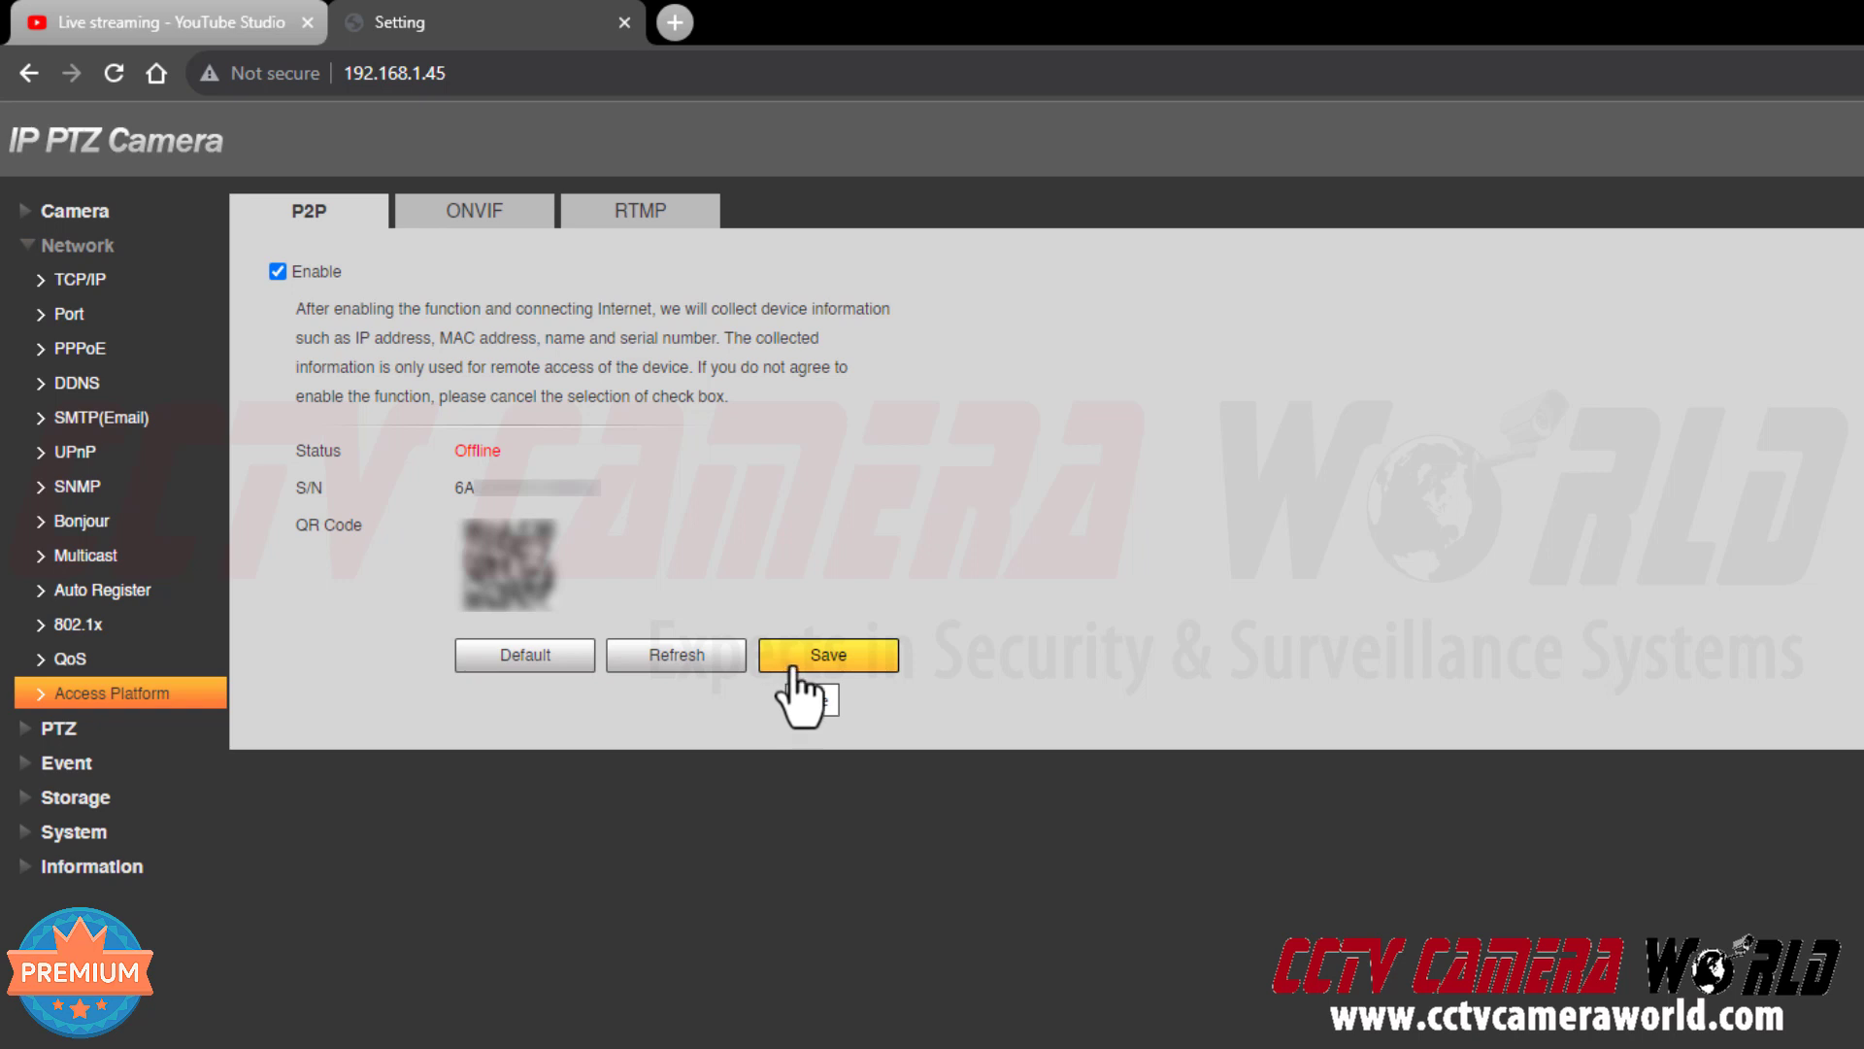
Refresh the P2P status from Offline to Online, then switch to the RTMP tab
drag(507, 451, 449, 444)
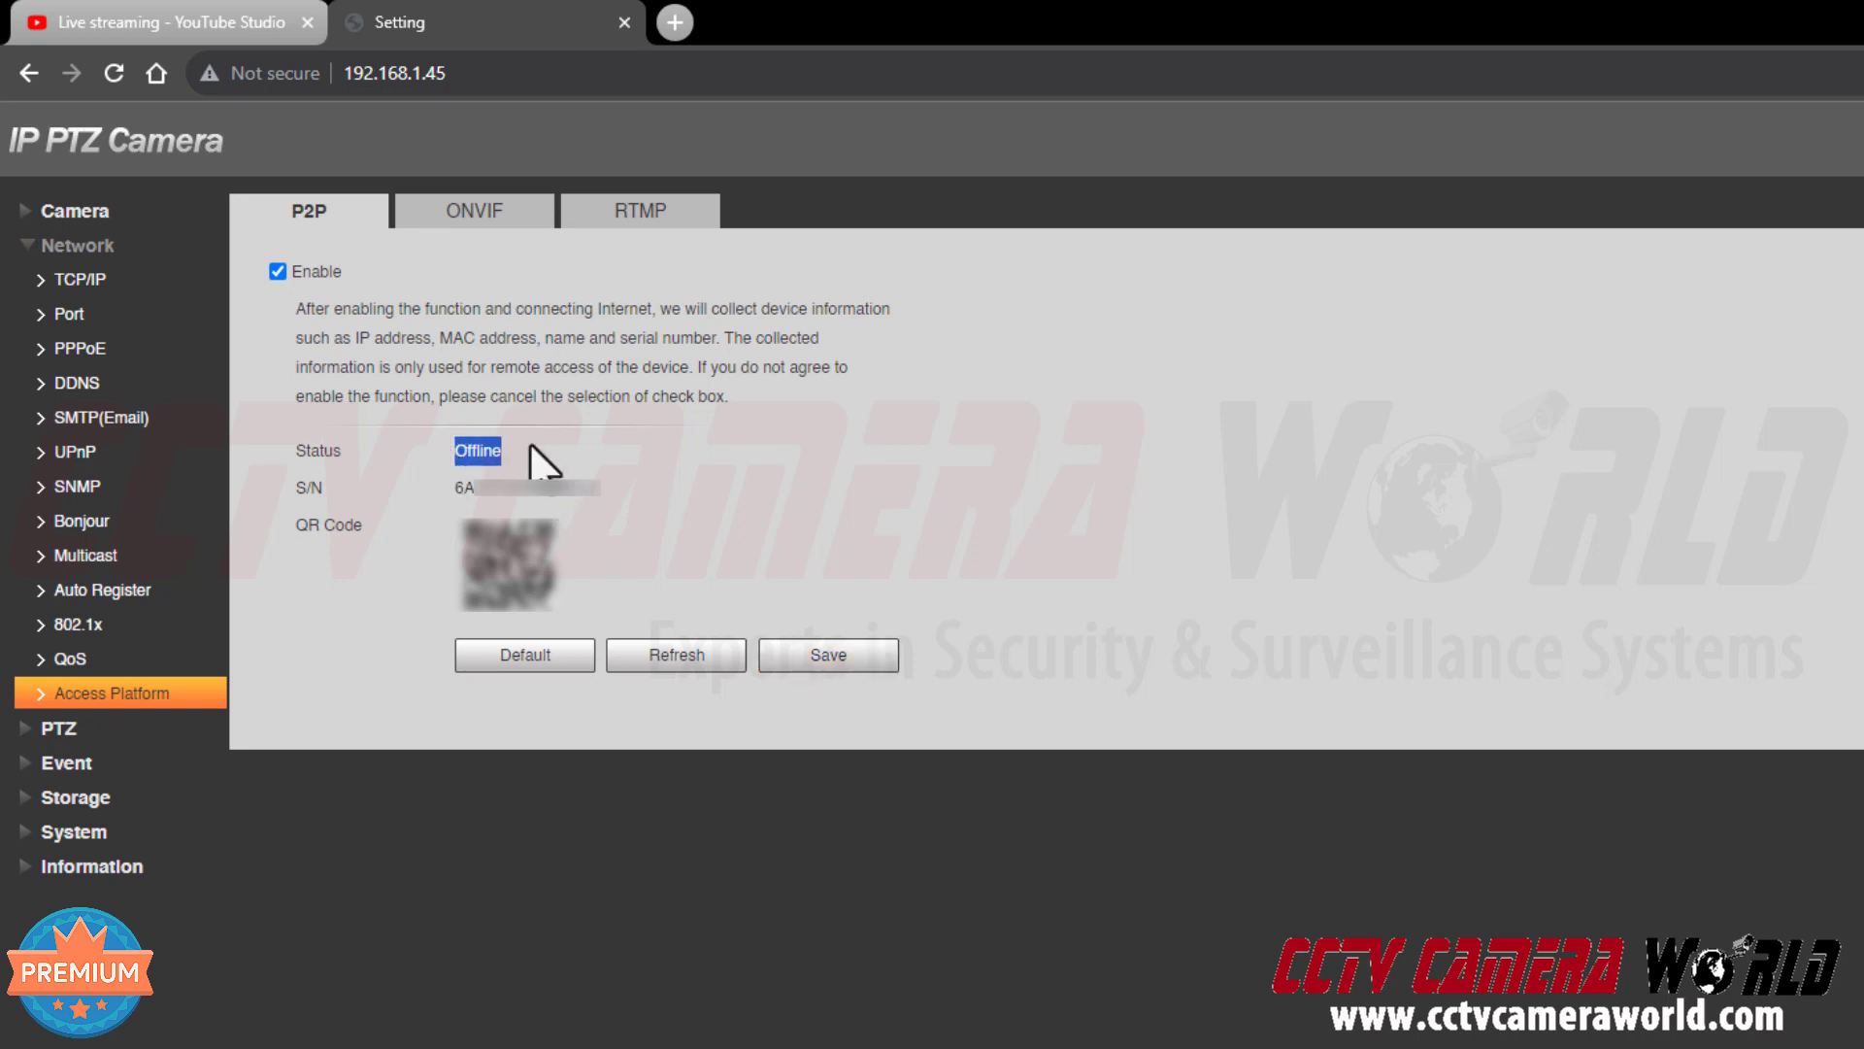
click(604, 452)
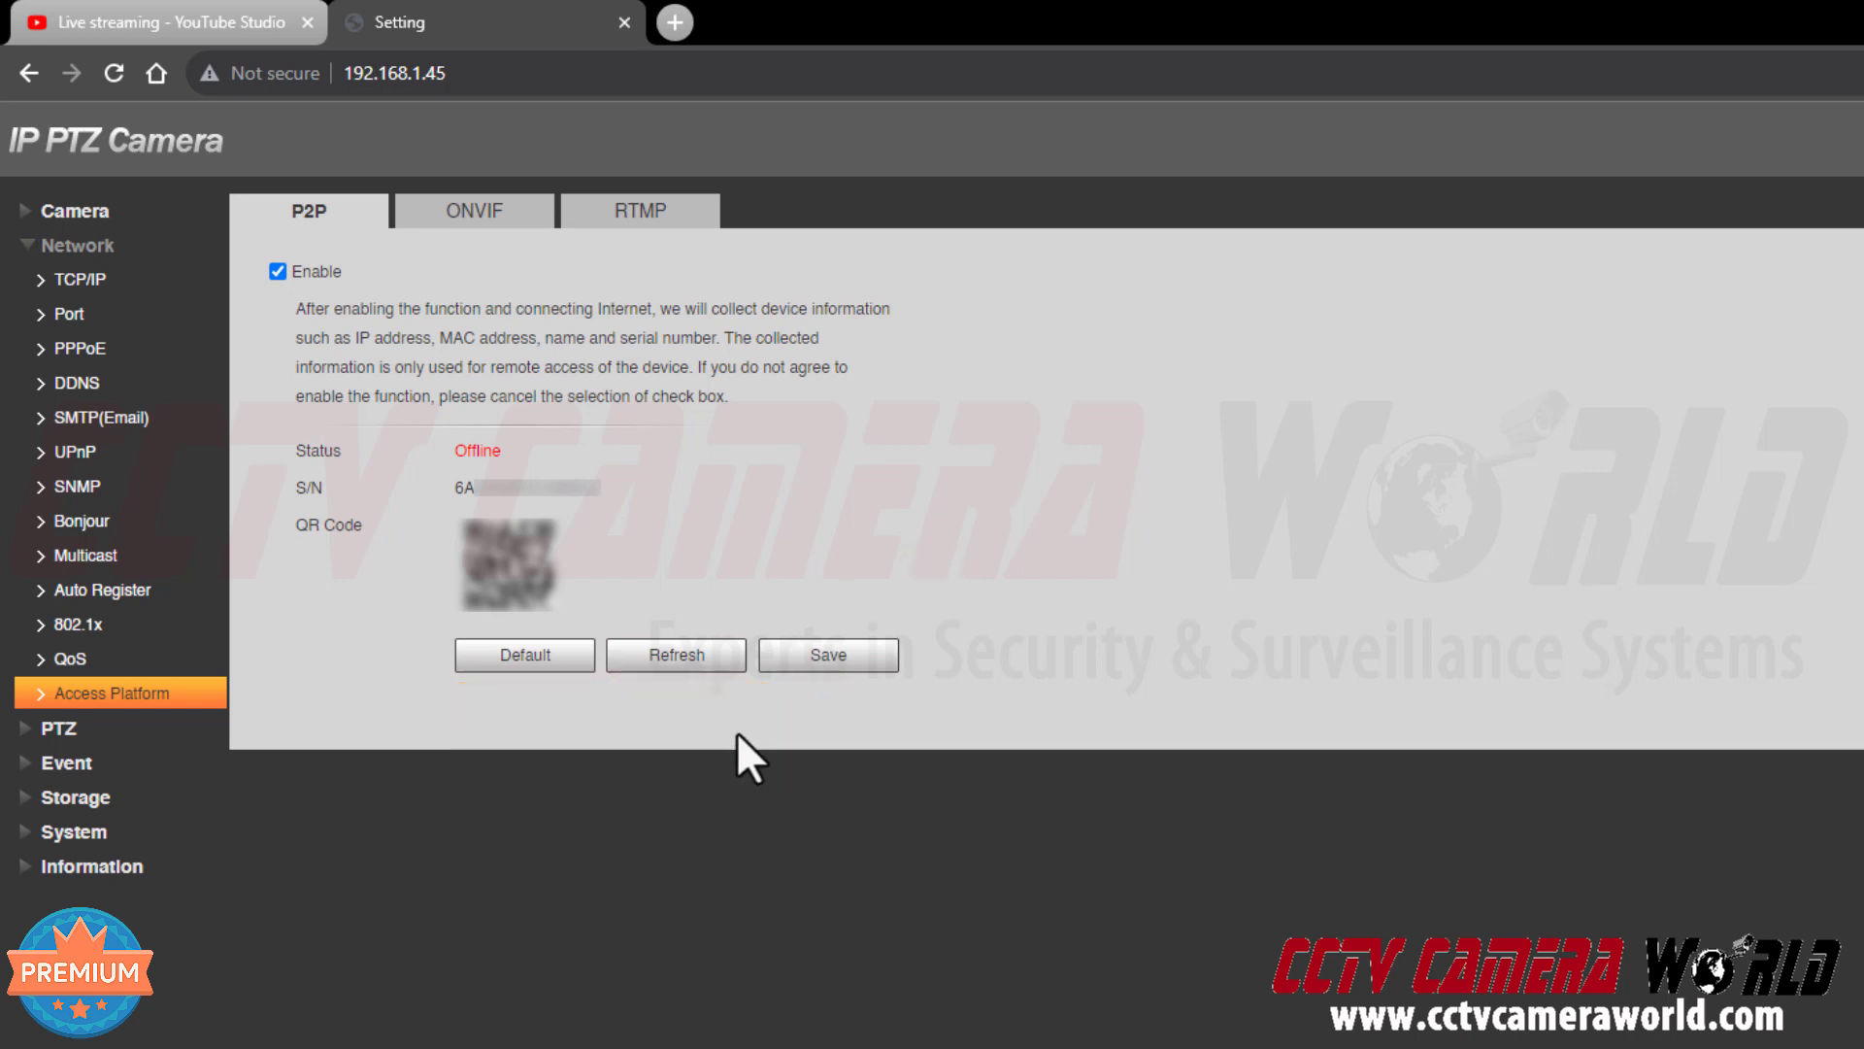
click(657, 663)
click(659, 218)
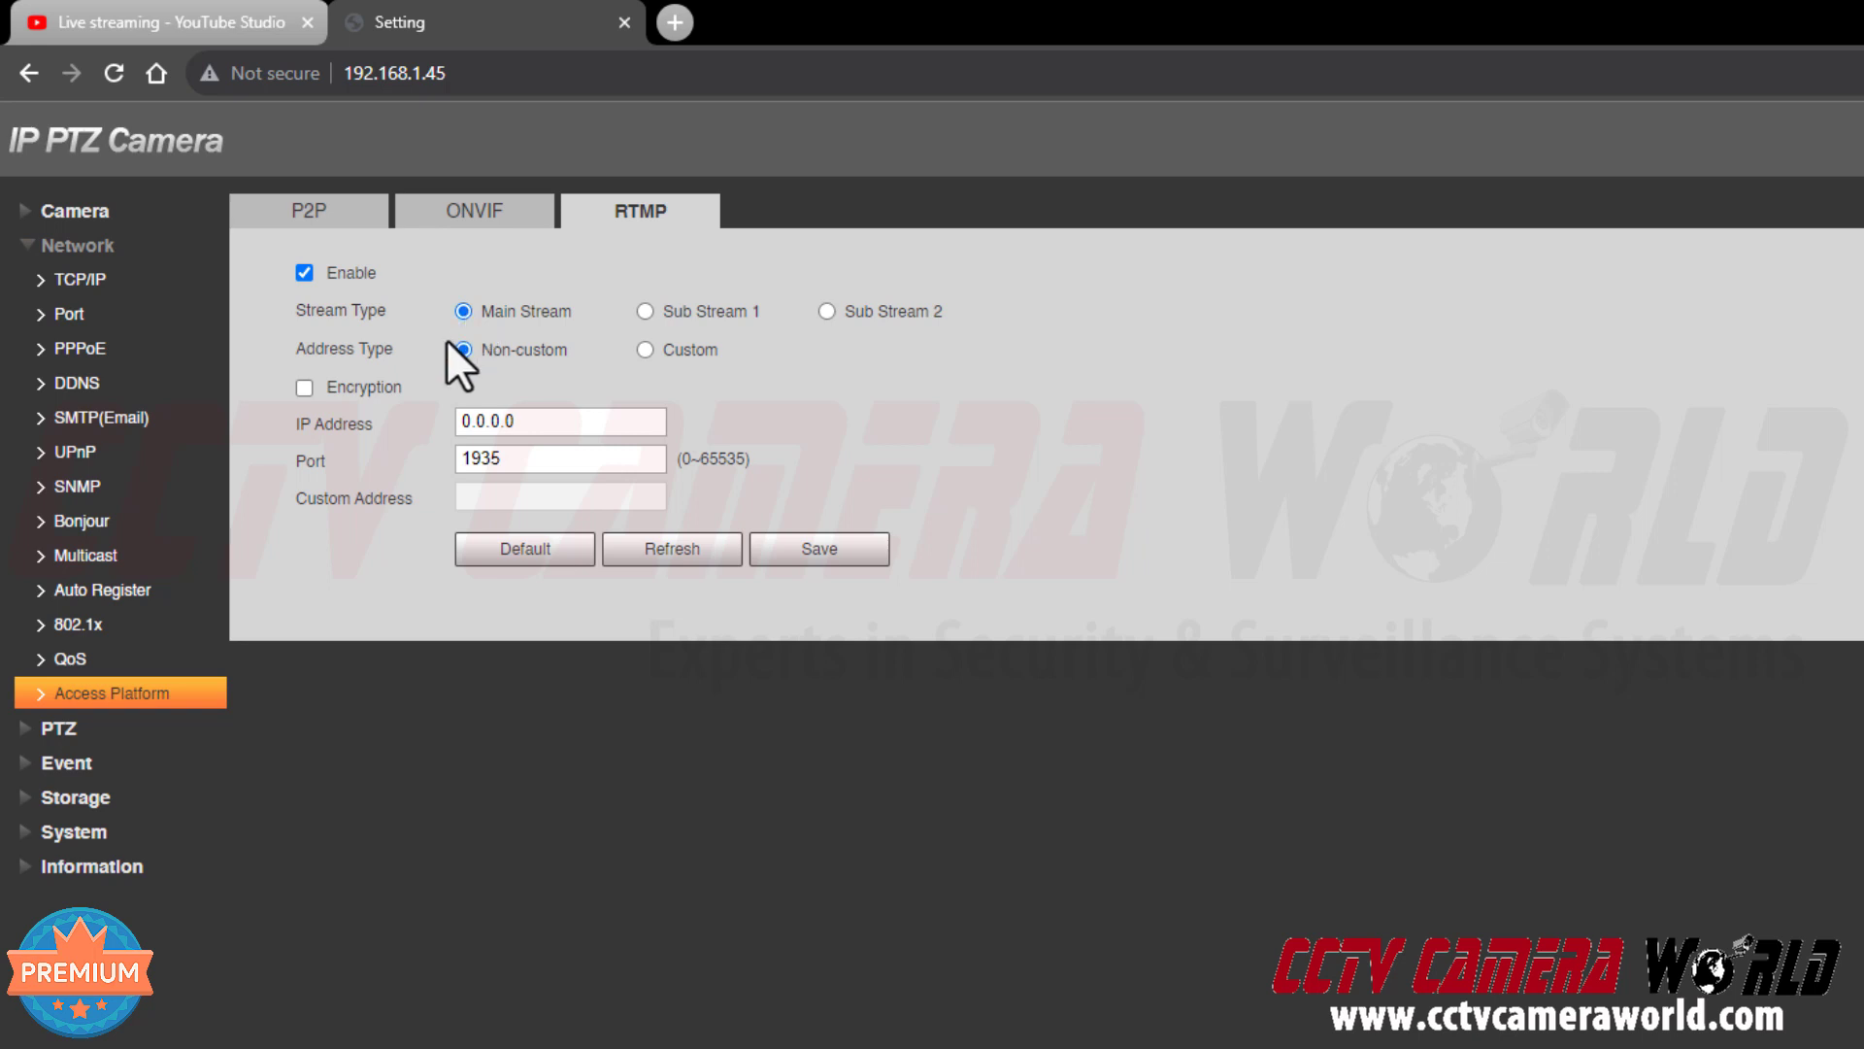
Set RTMP Address Type to Custom and select the Custom Address field
click(645, 350)
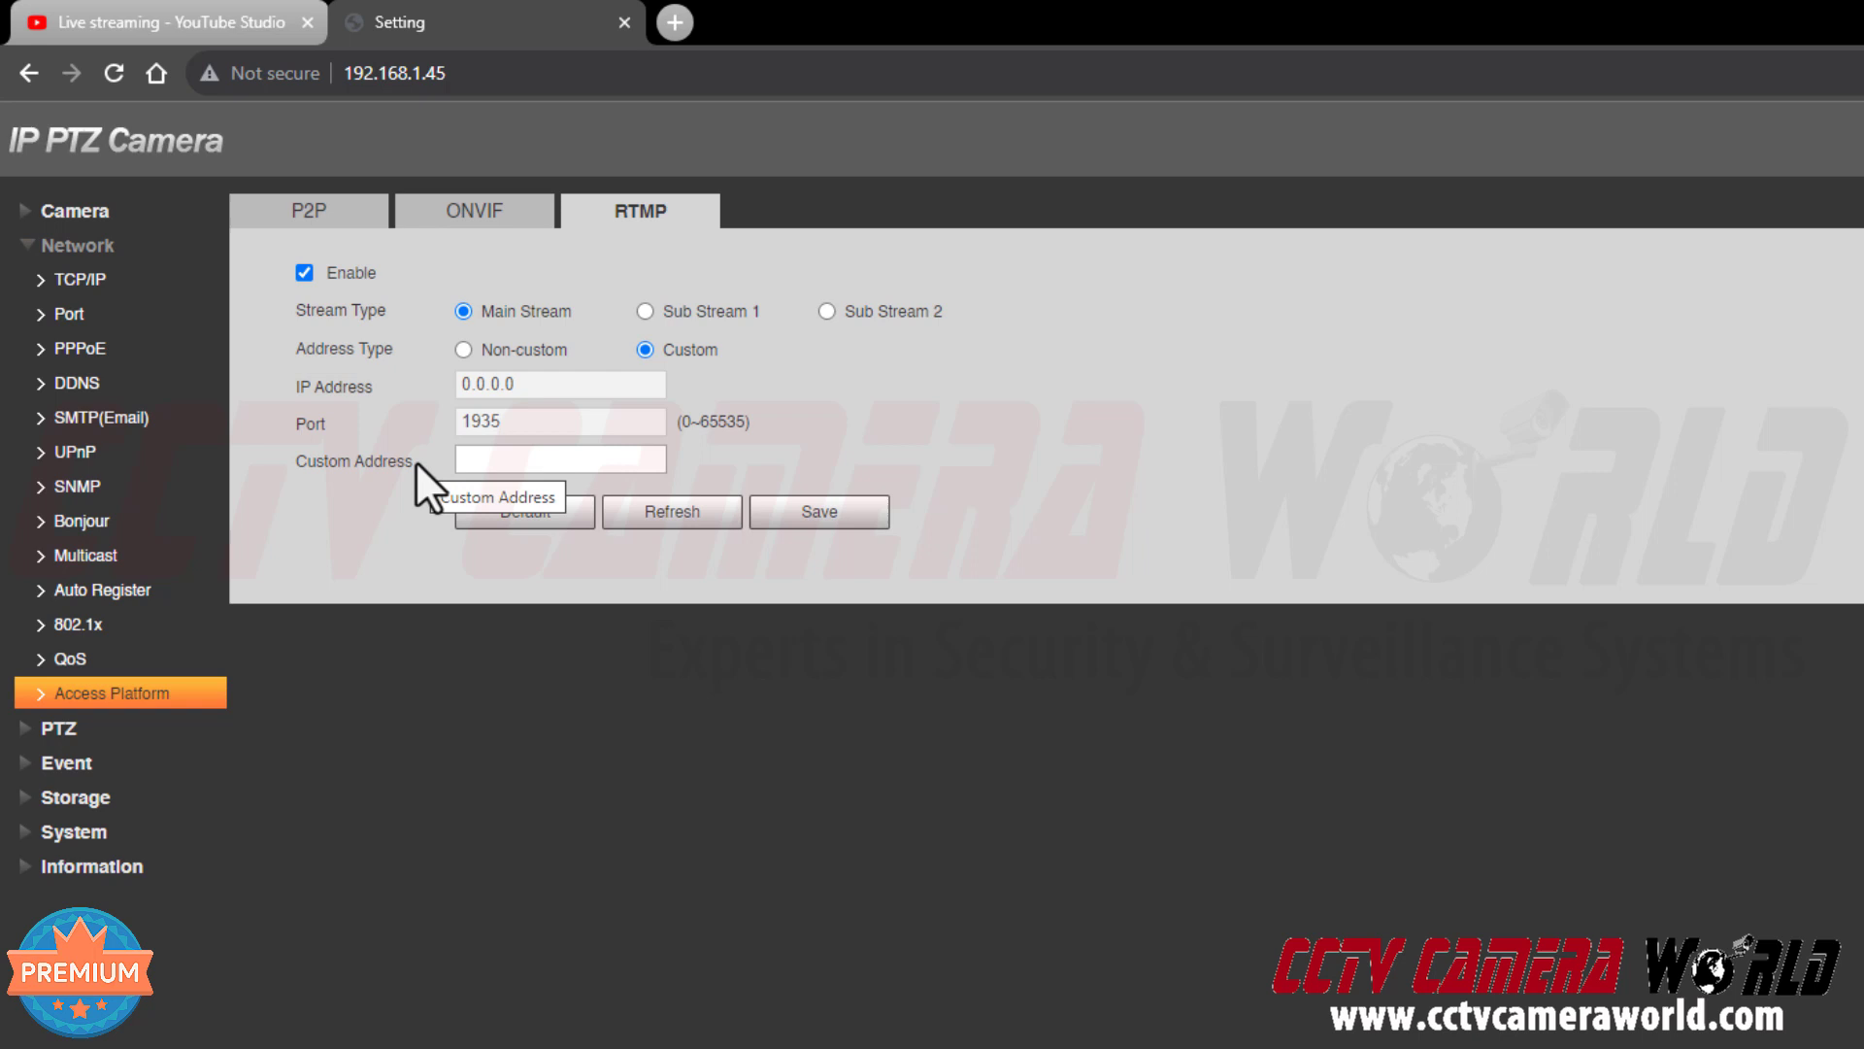
click(469, 466)
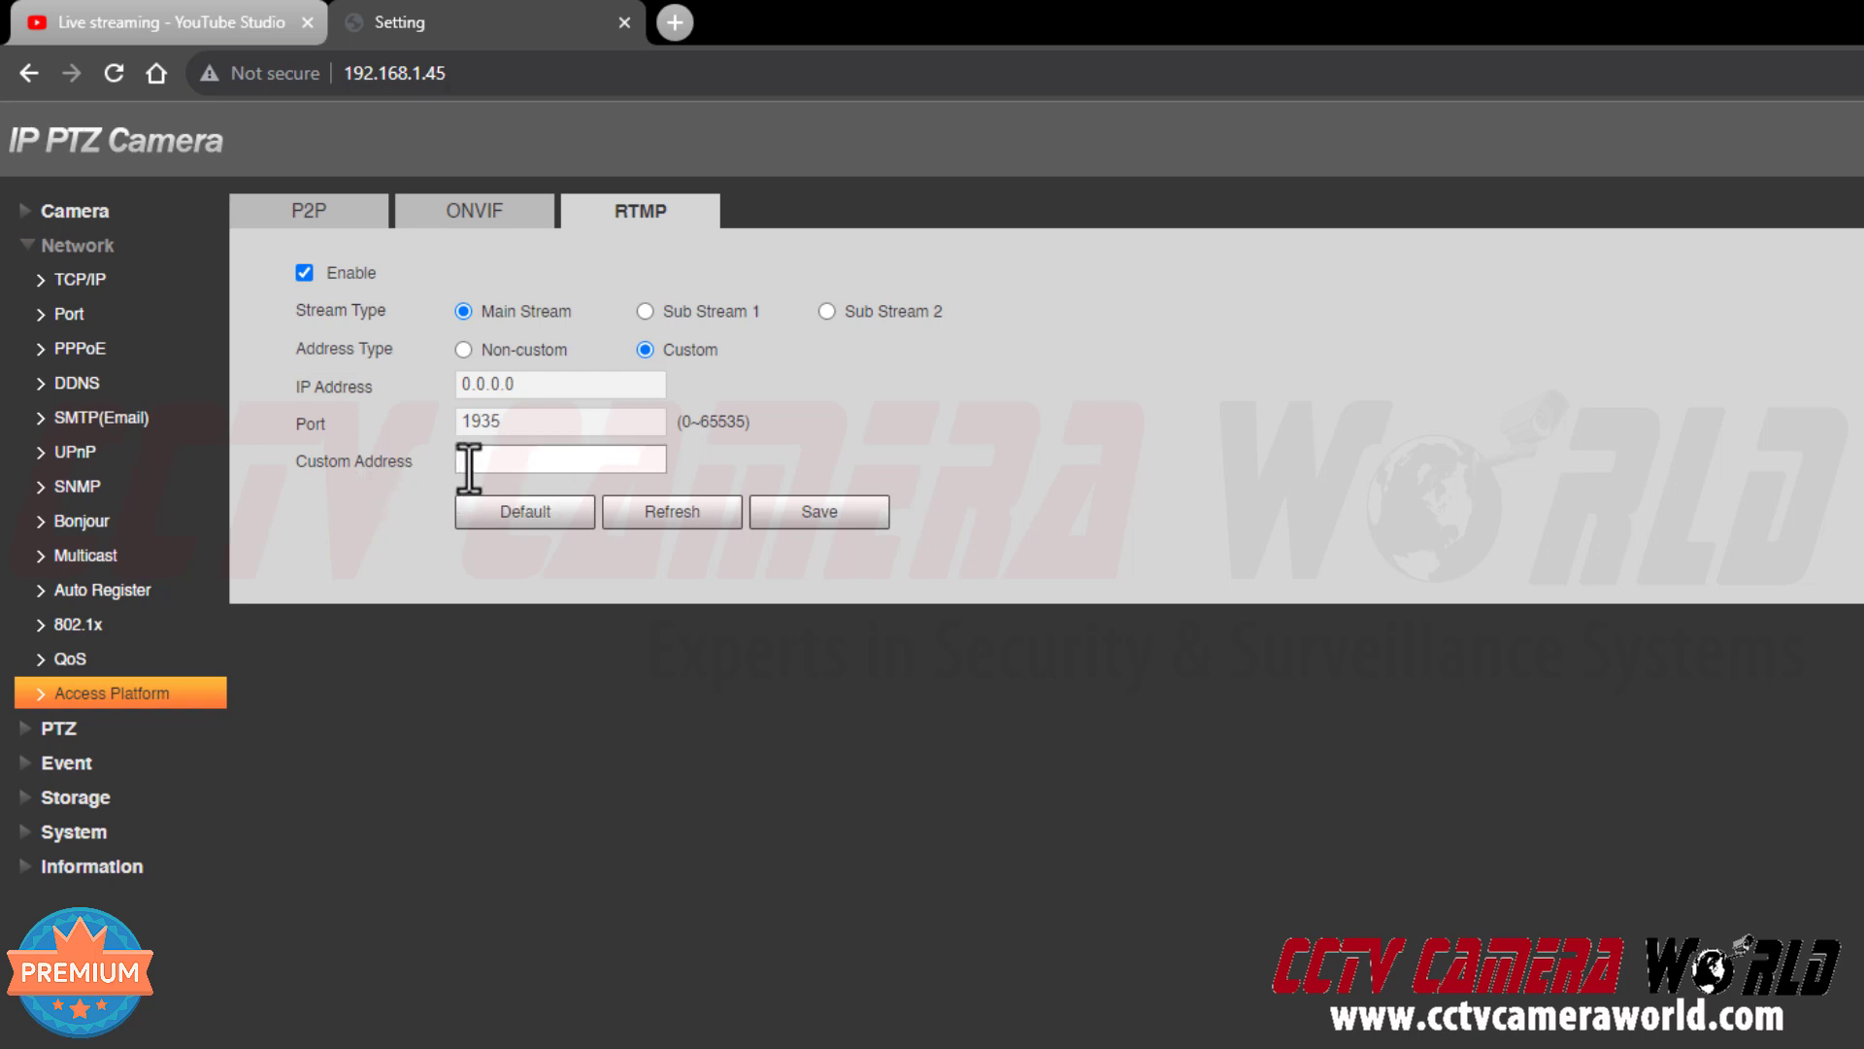
Copy the full YouTube stream URL from the Notepad note
click(469, 463)
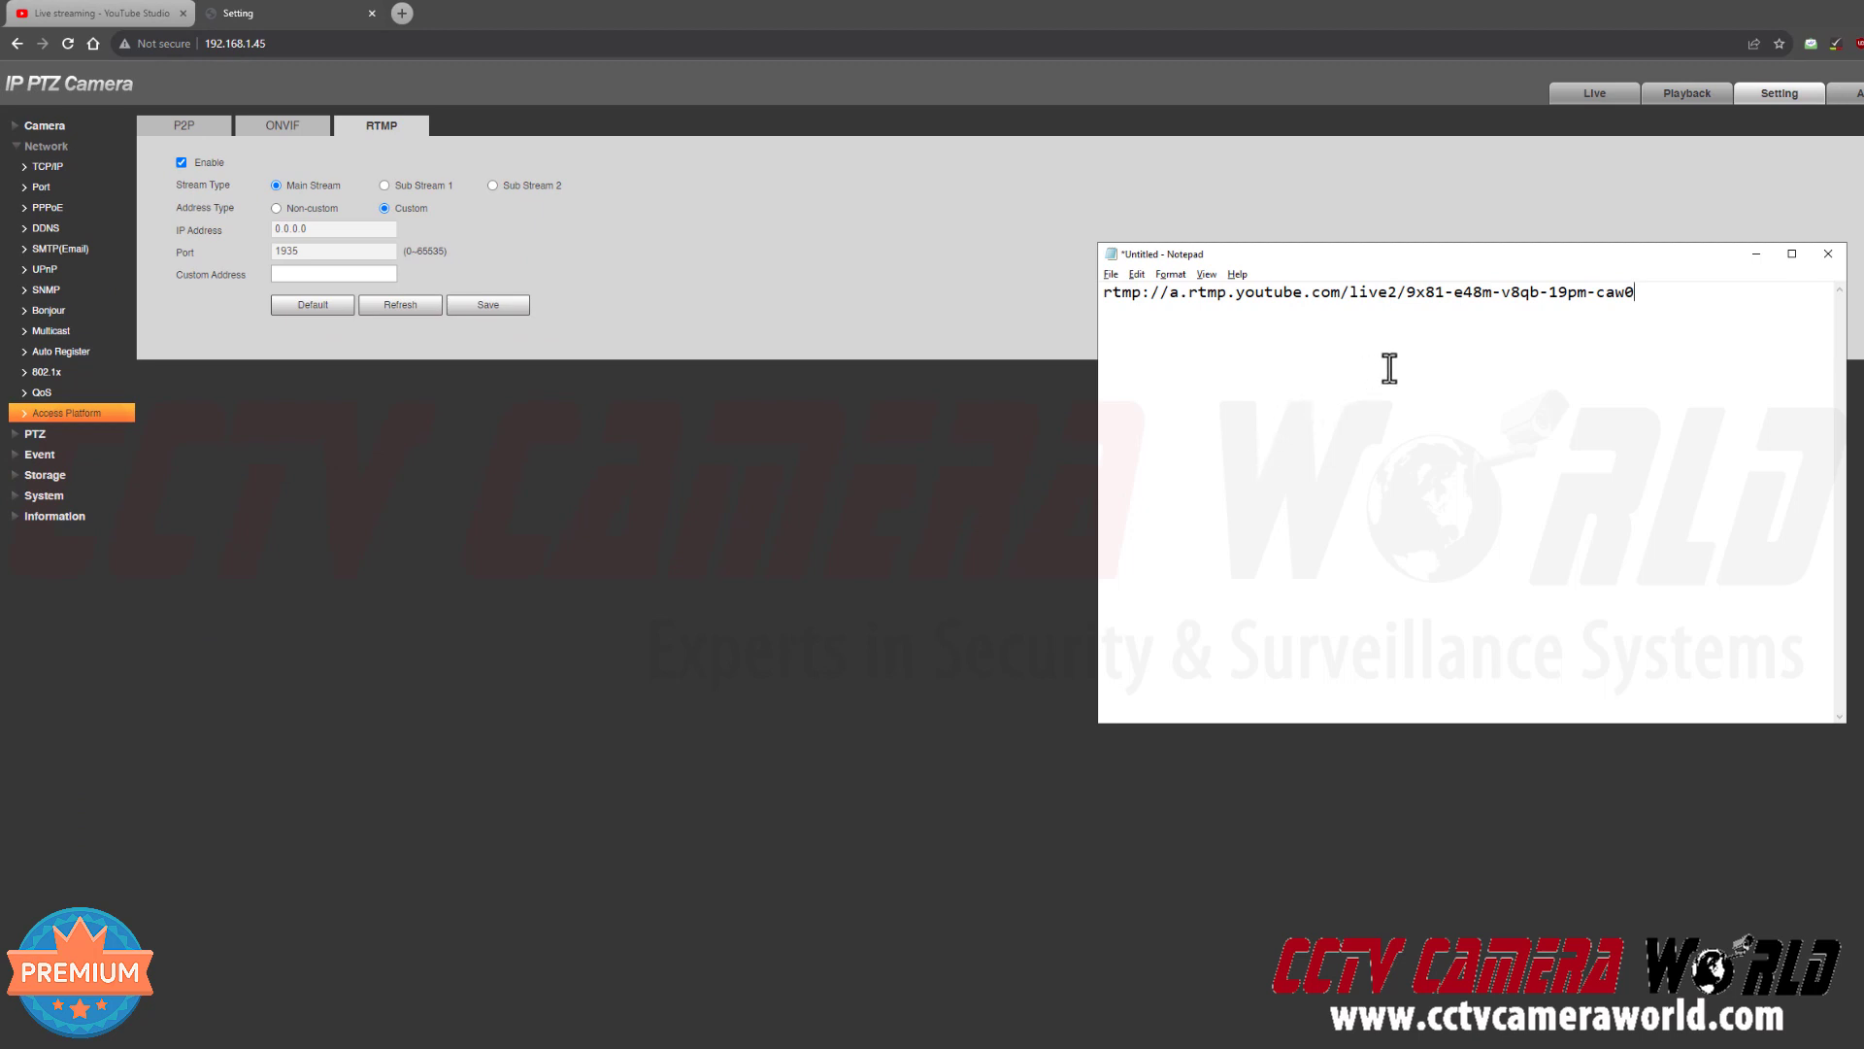
drag(1685, 295, 1103, 285)
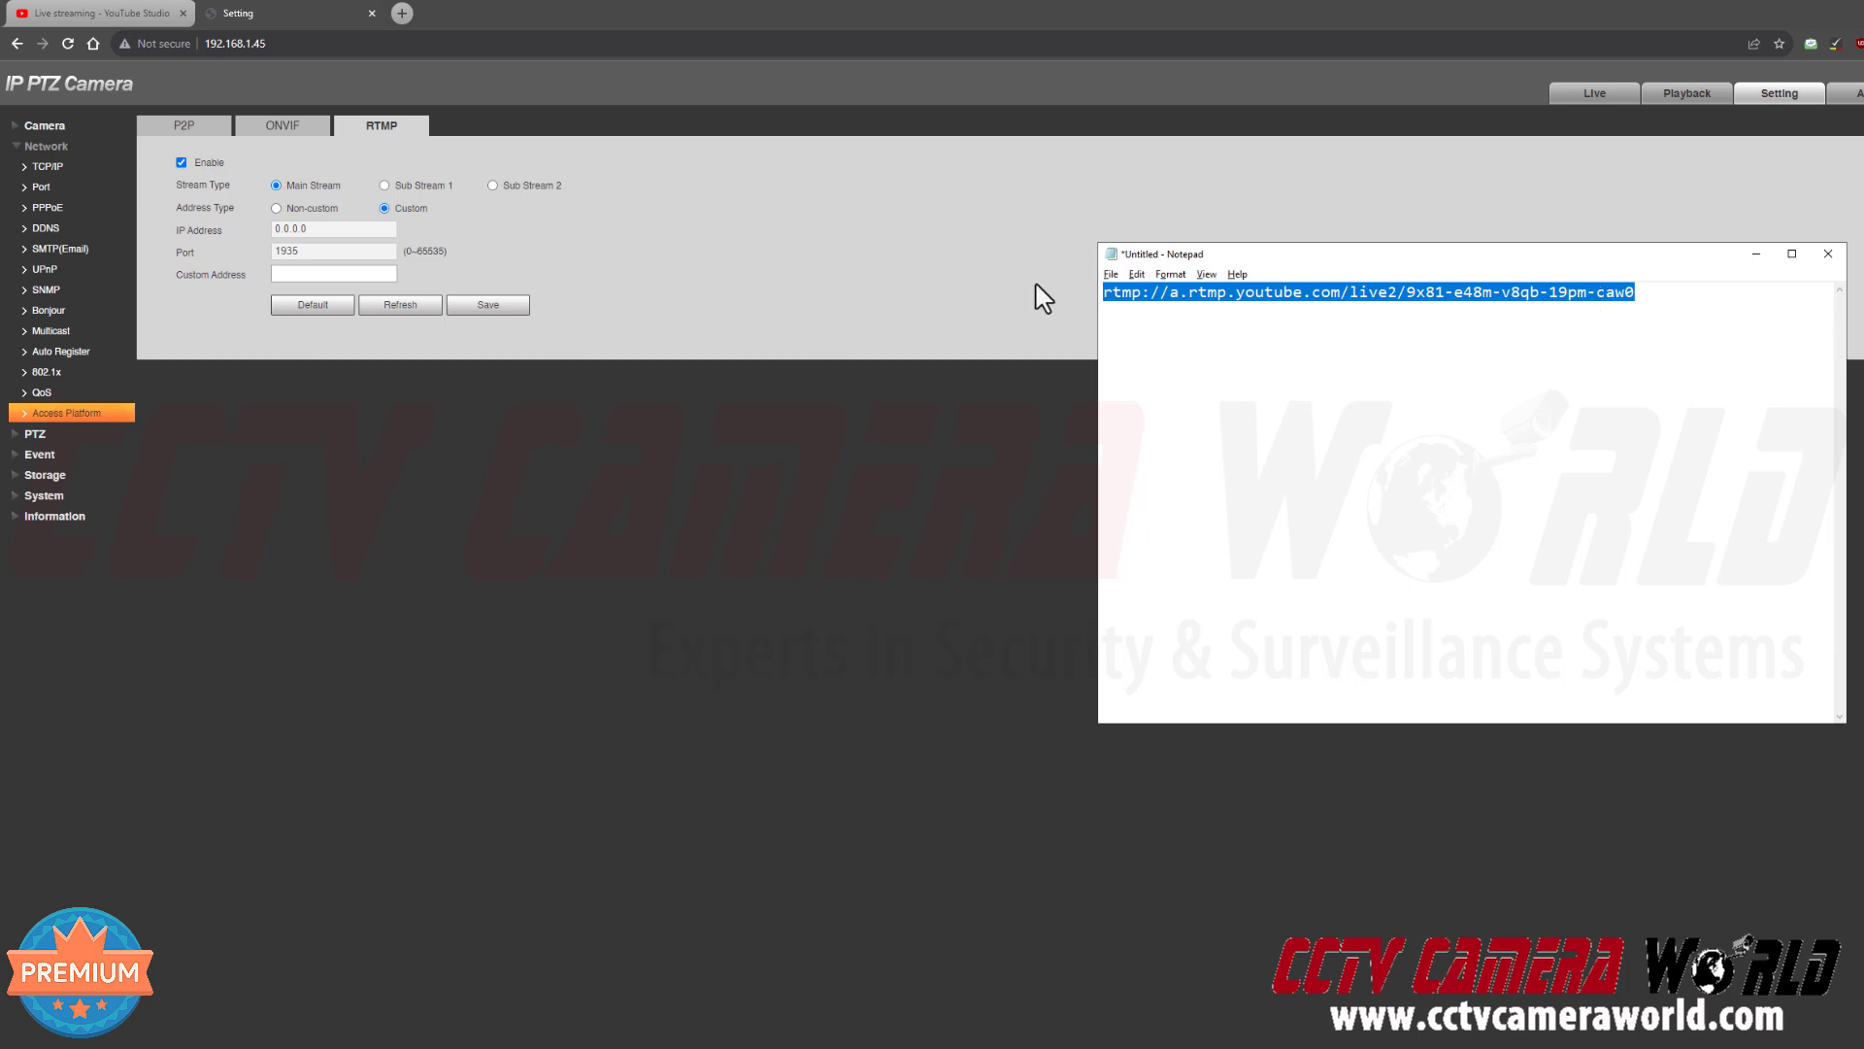
right_click(1161, 304)
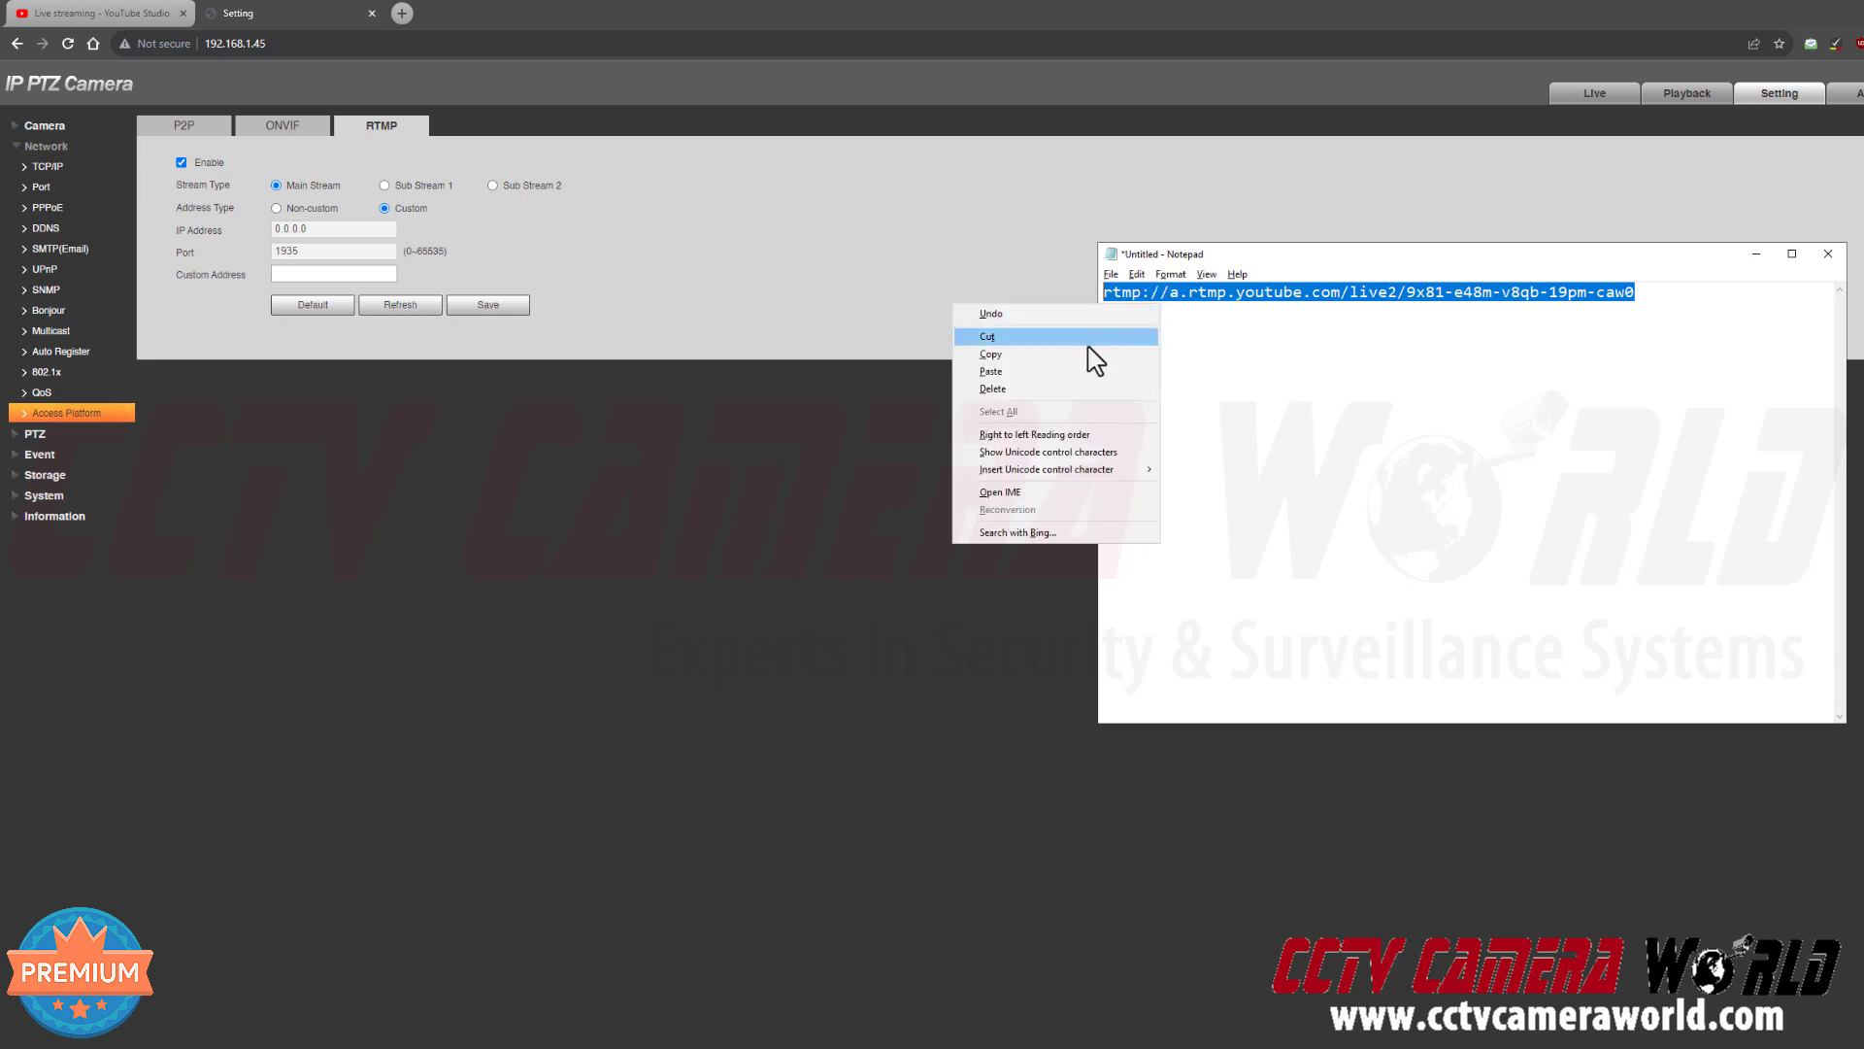
click(993, 355)
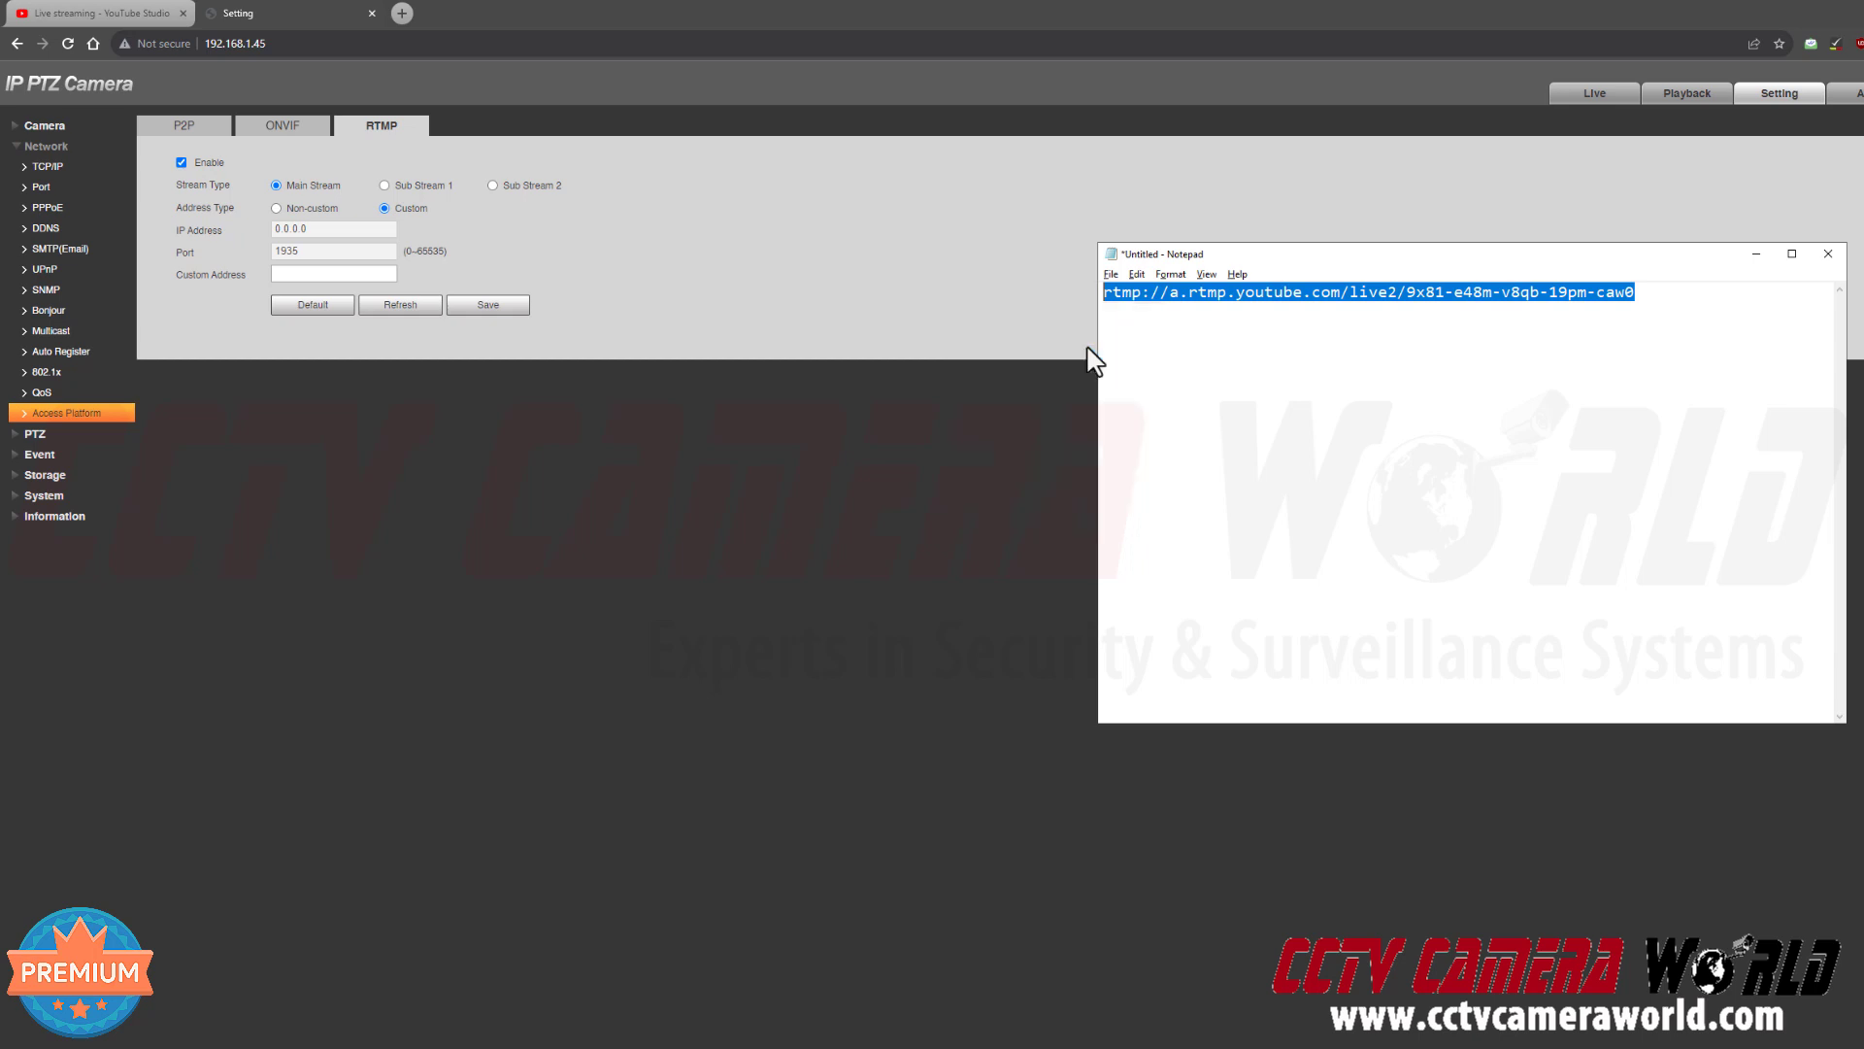
Paste the URL into Custom Address and check the pasted stream key ending
click(369, 273)
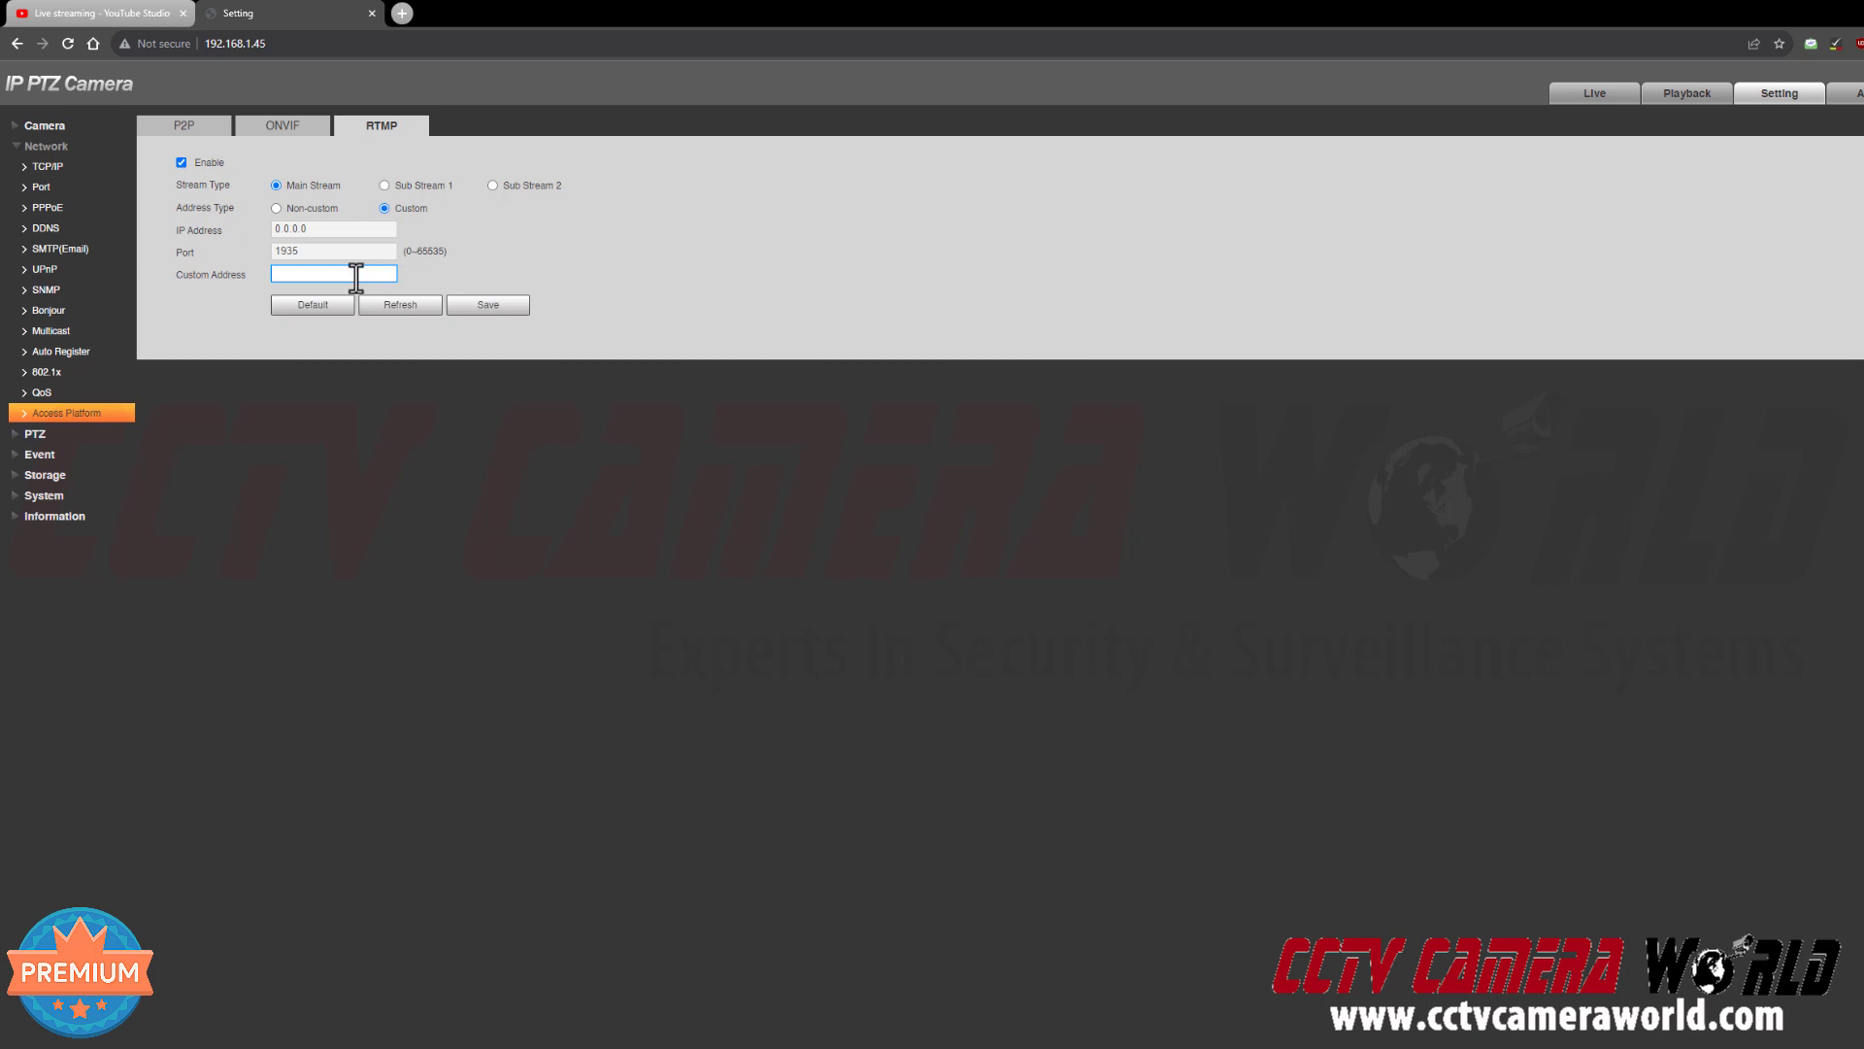
right_click(357, 278)
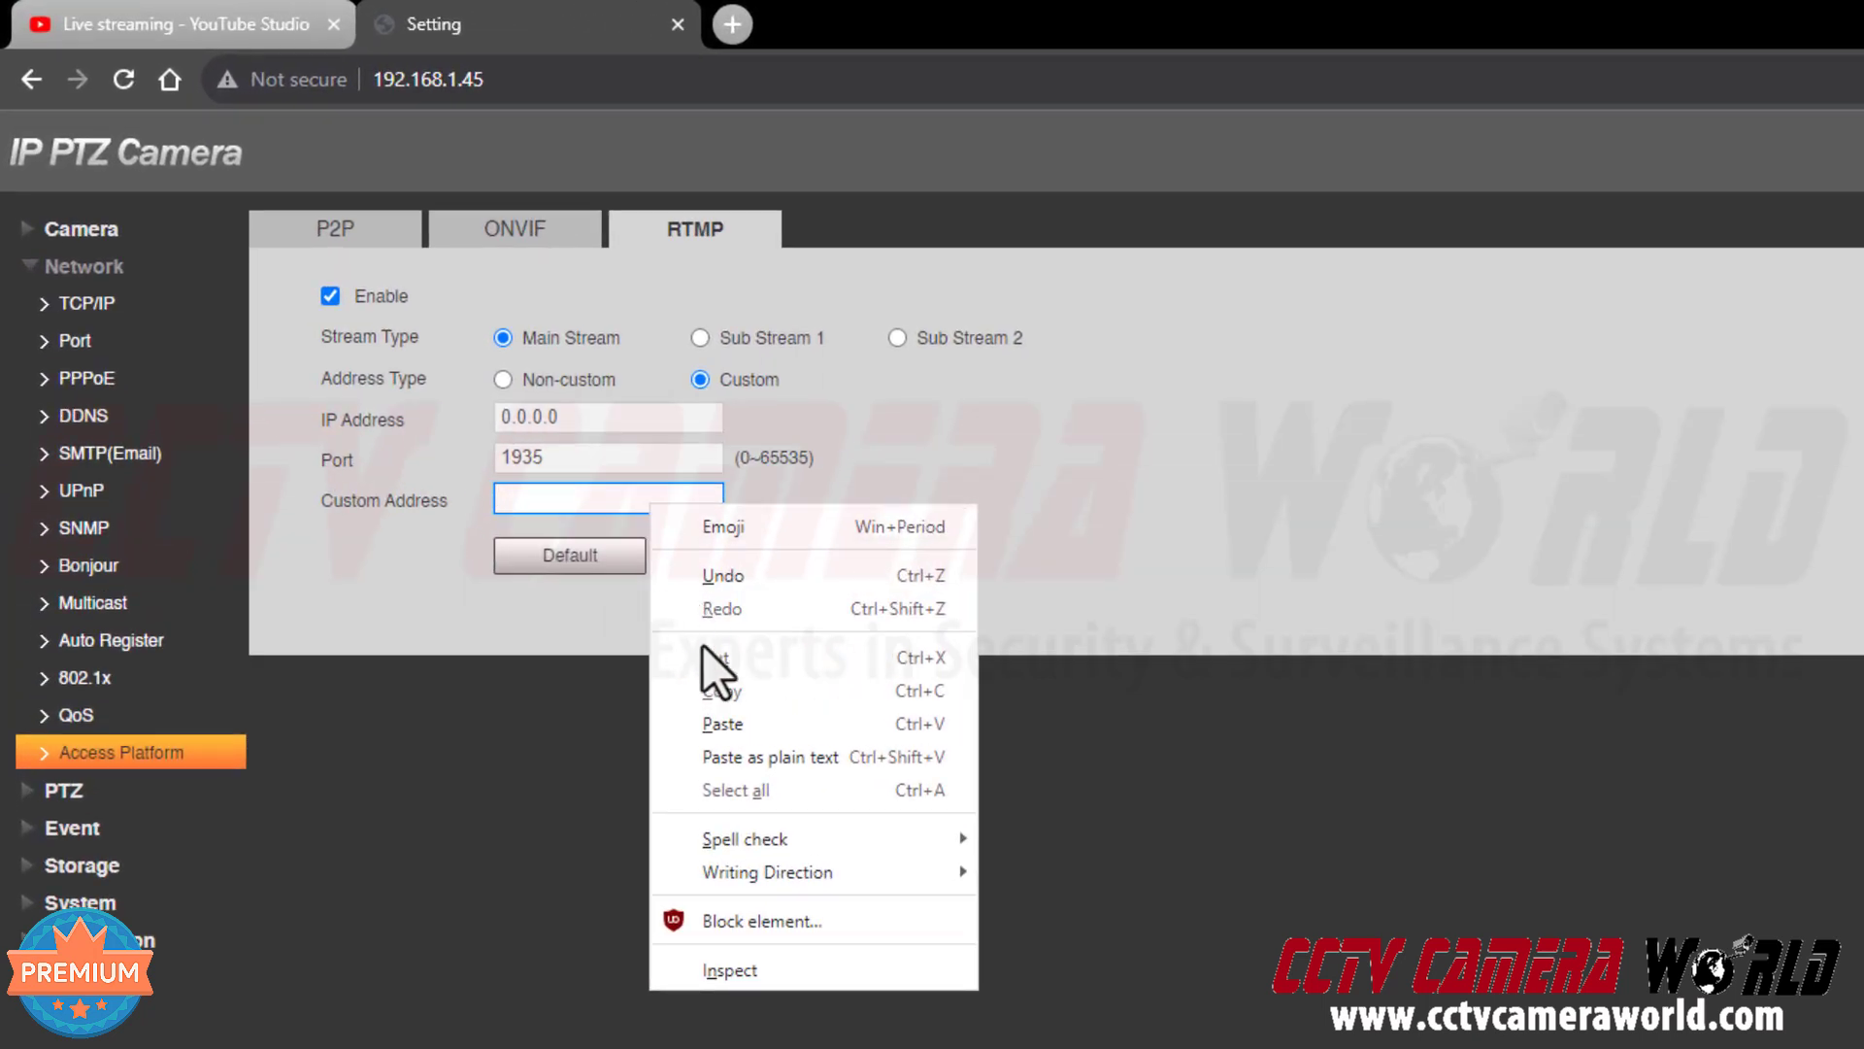
click(707, 724)
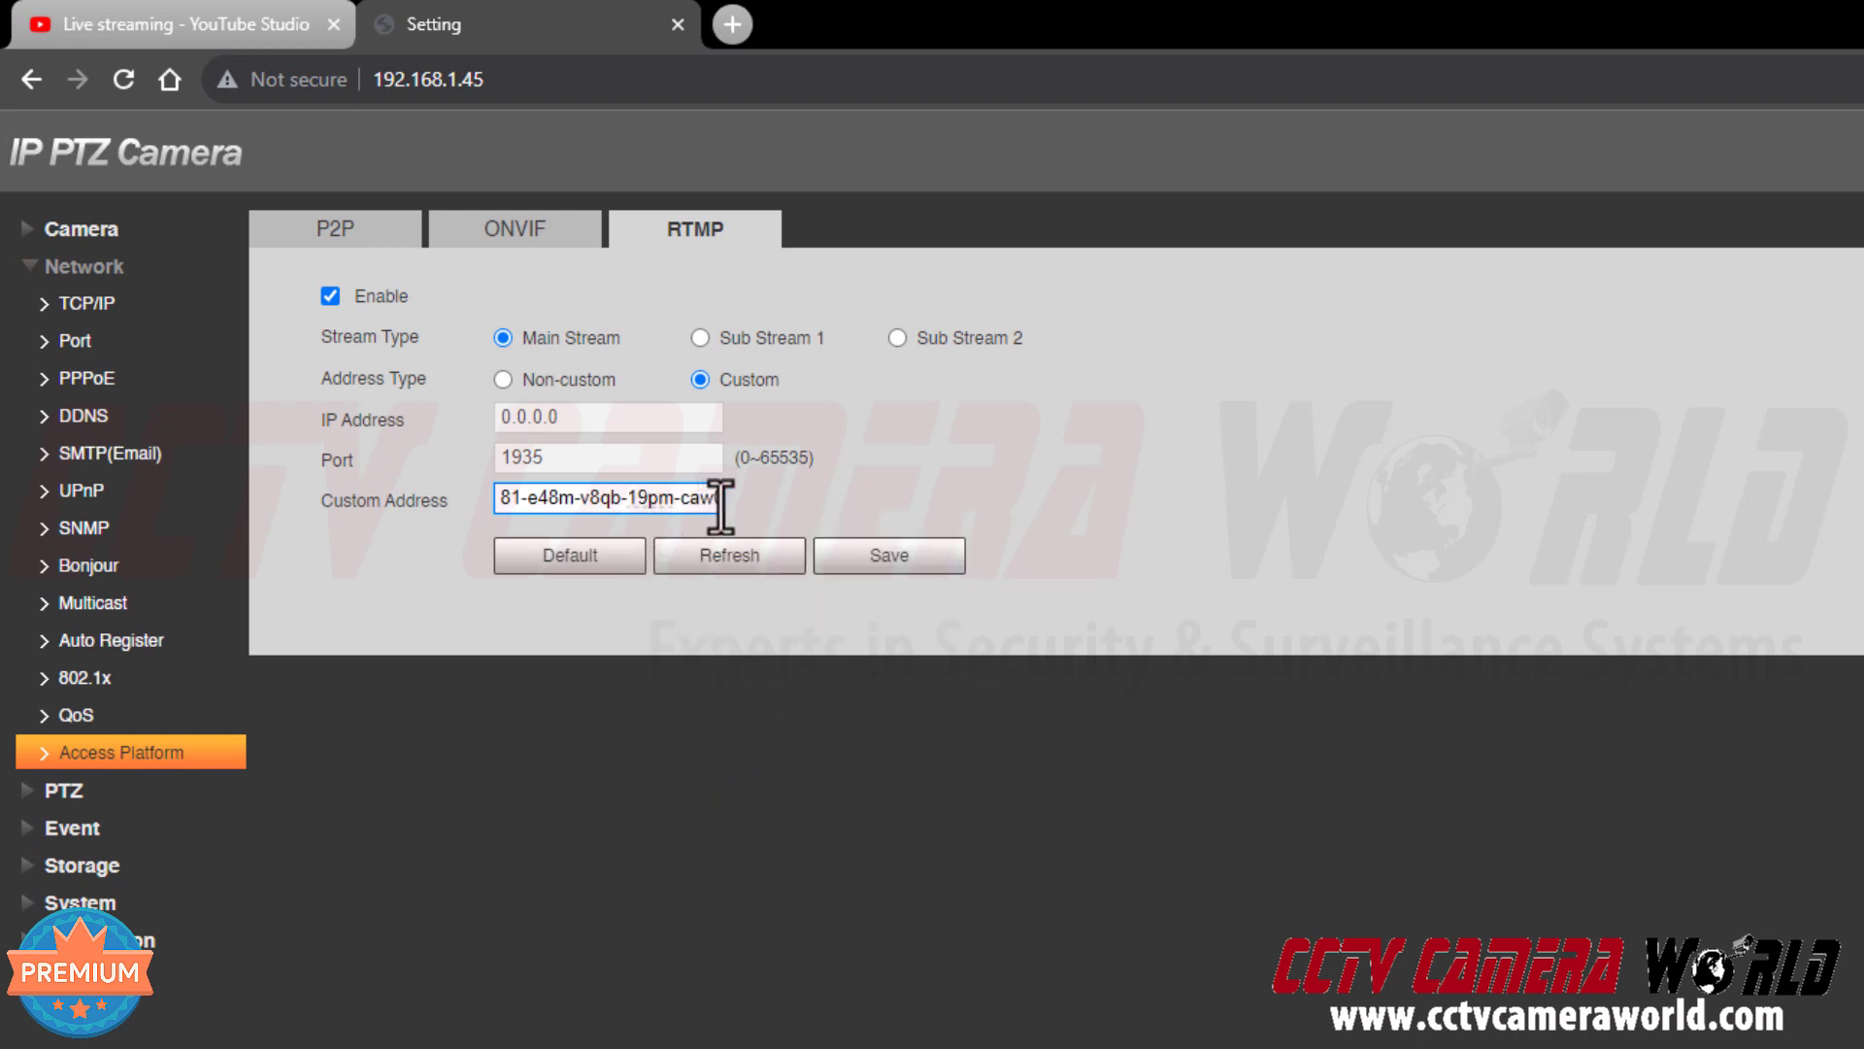
drag(718, 499, 457, 510)
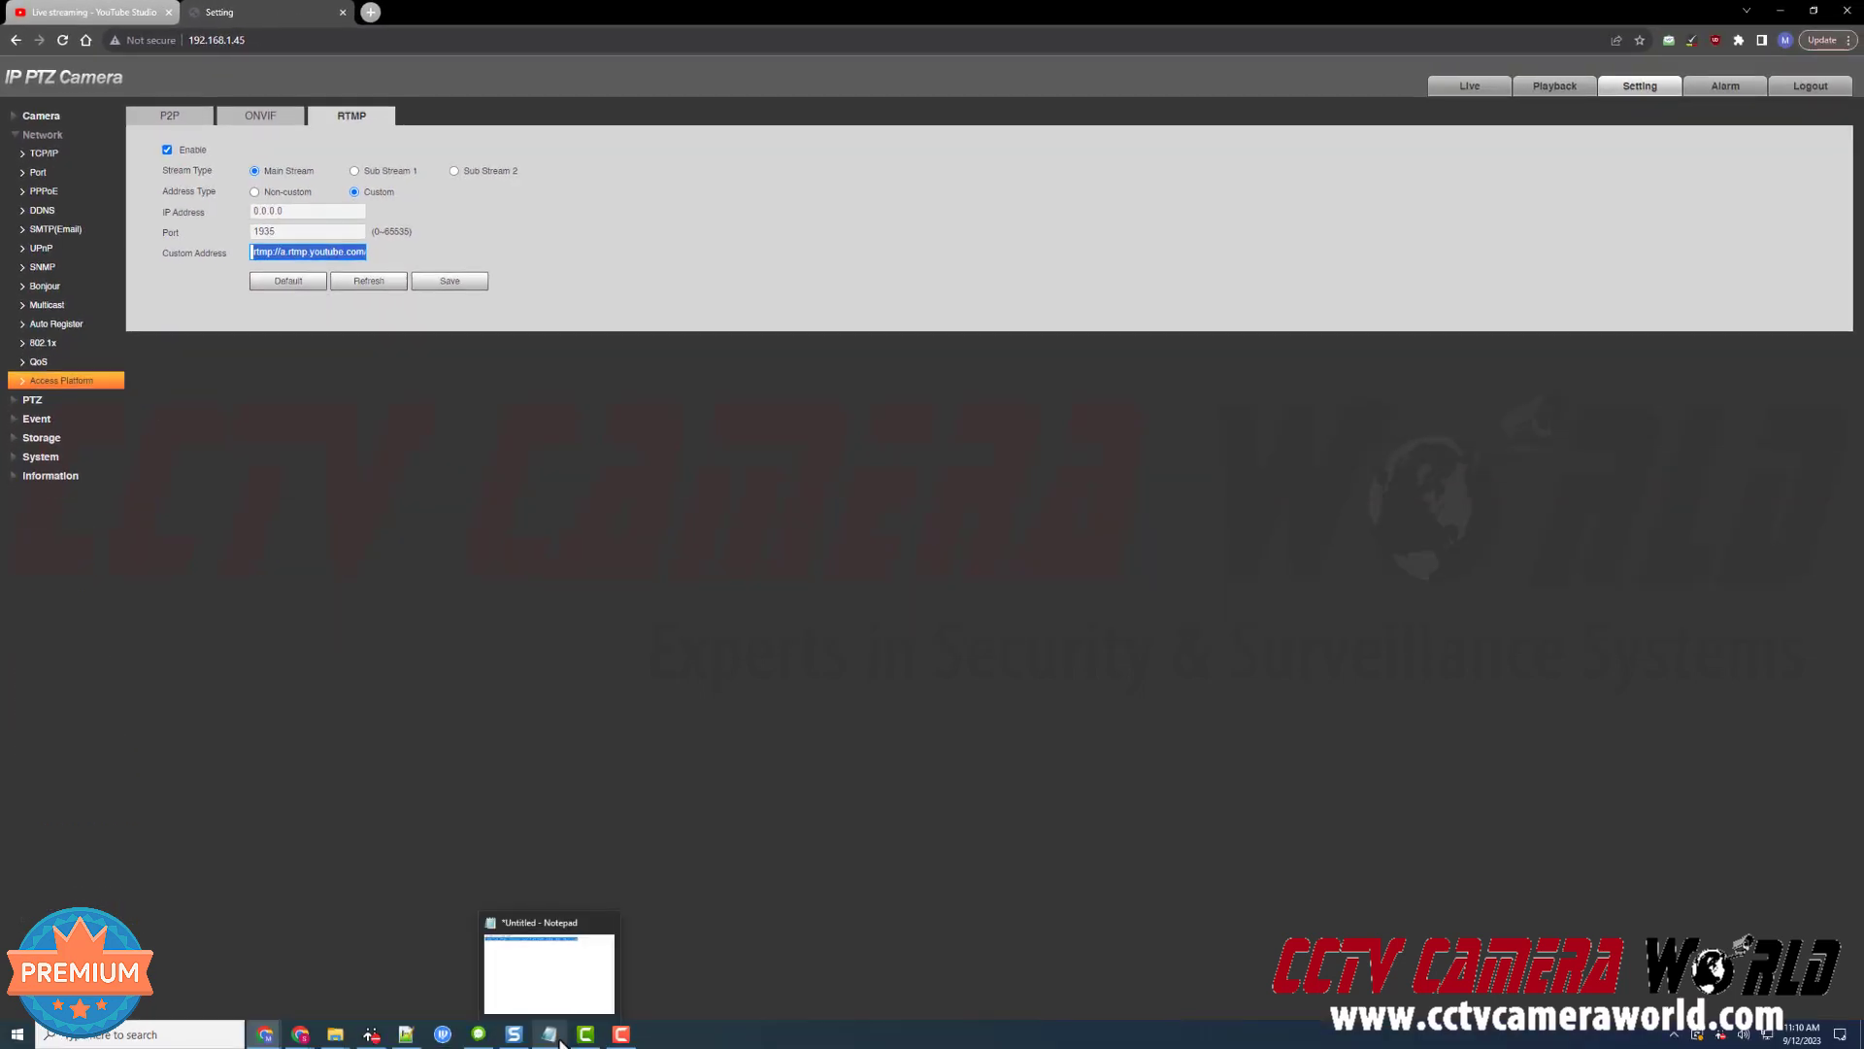
In Notepad, point out the rtmp:// prefix and the slash after live2
click(560, 1041)
click(1530, 469)
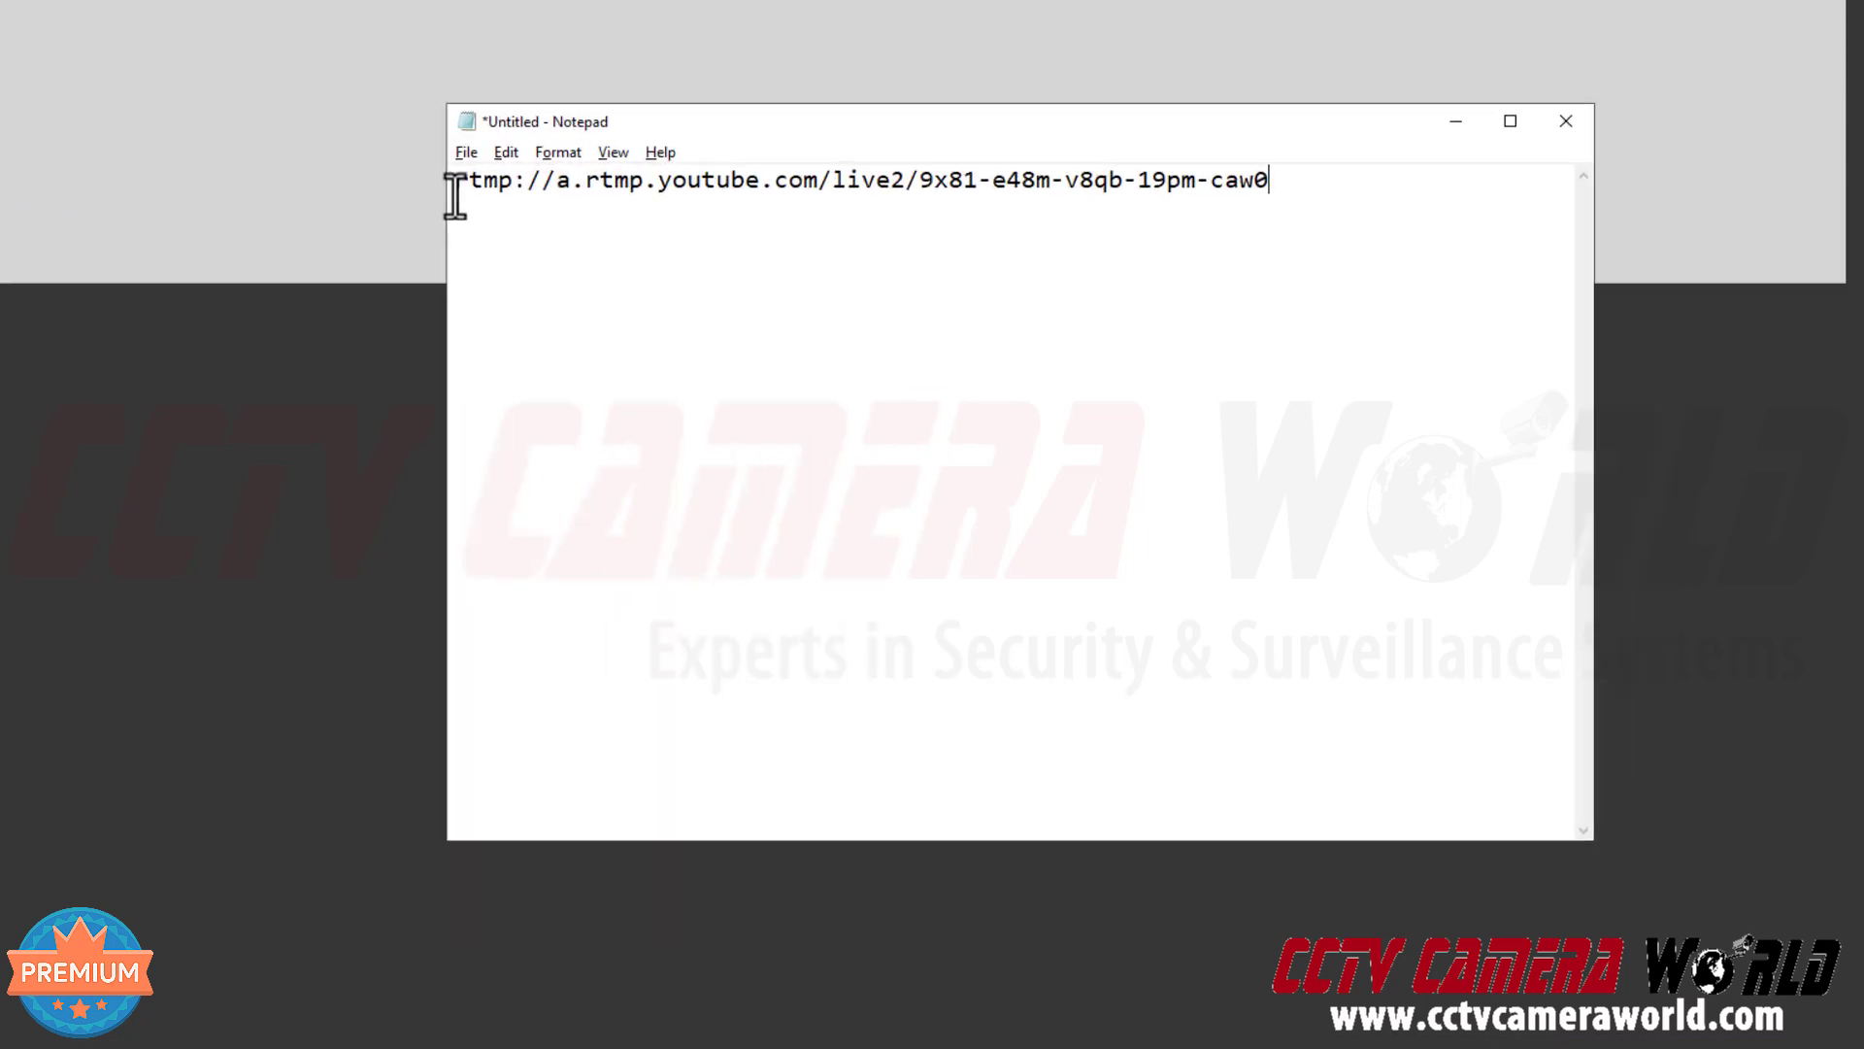
drag(455, 193, 523, 187)
mouse_move(327, 150)
mouse_down()
mouse_move(362, 149)
mouse_move(277, 152)
mouse_move(361, 153)
mouse_up()
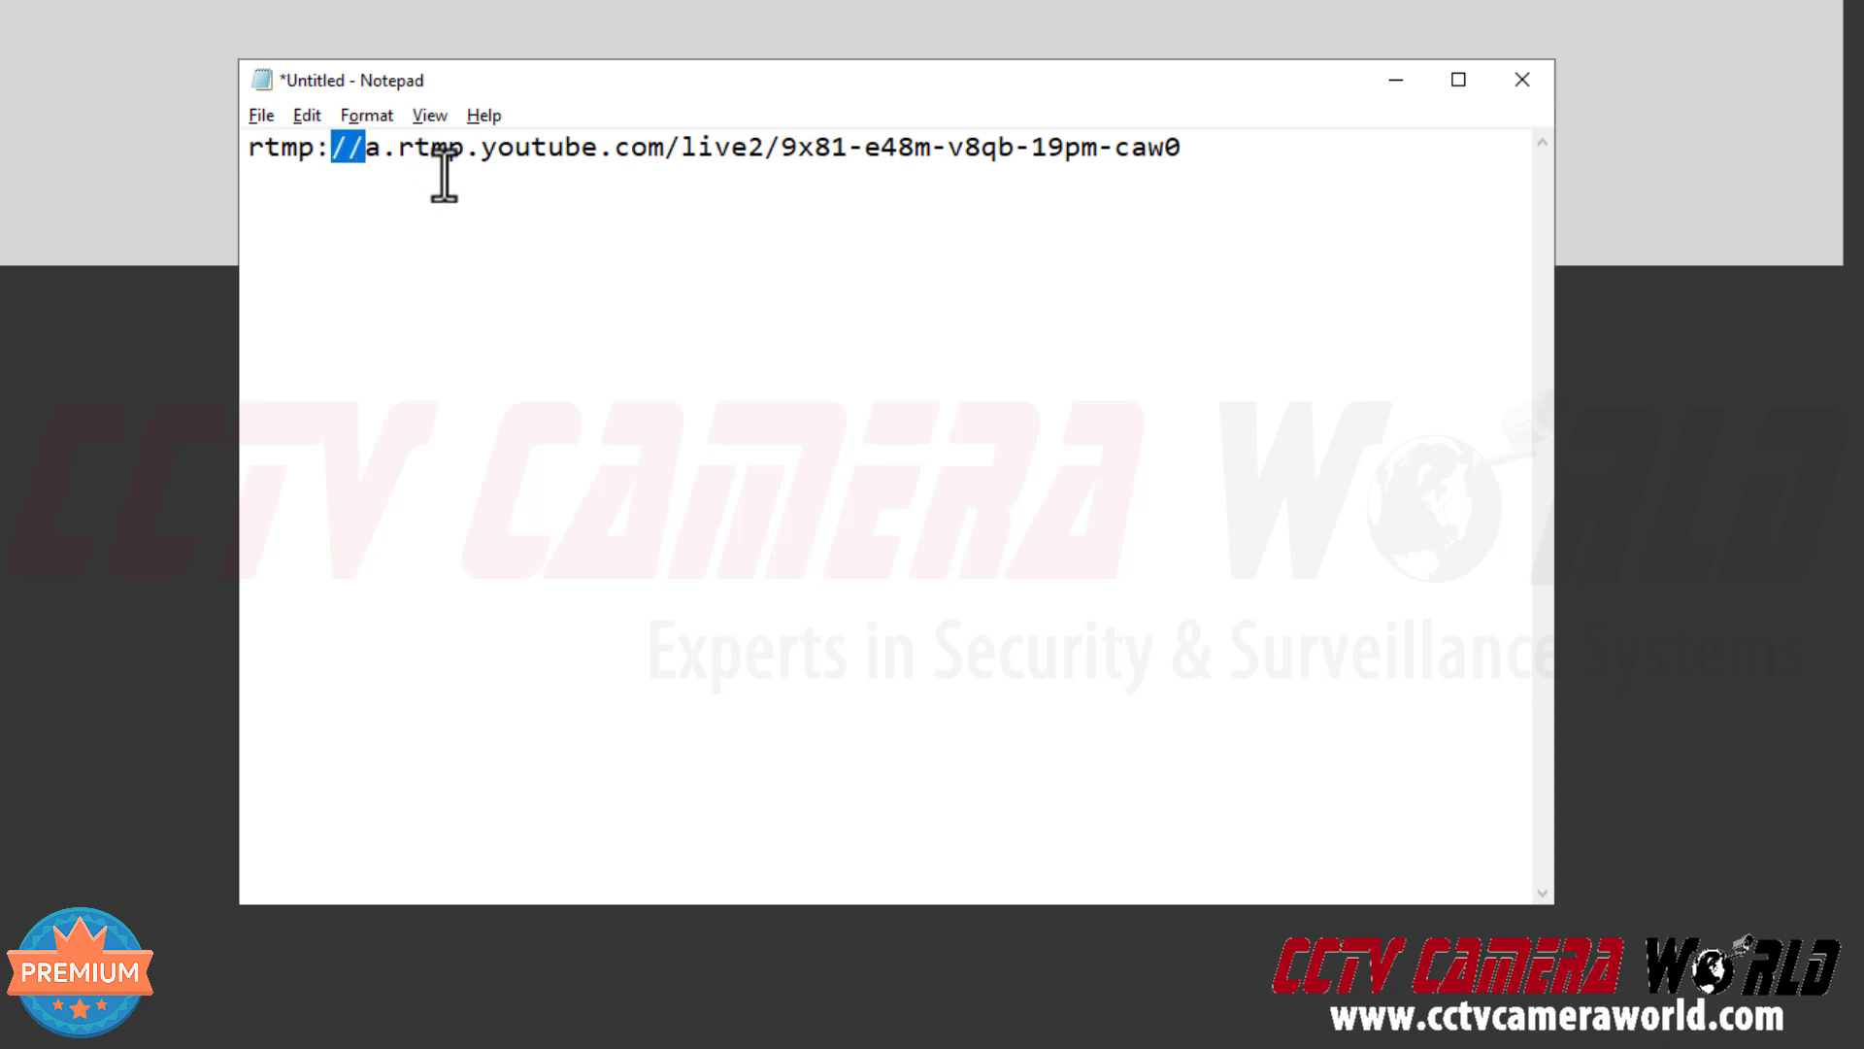
click(633, 150)
drag(766, 150, 781, 153)
click(767, 150)
Point out the stream key parts and the server path rtmp://a.rtmp.youtube.com/live2
drag(779, 160, 1186, 169)
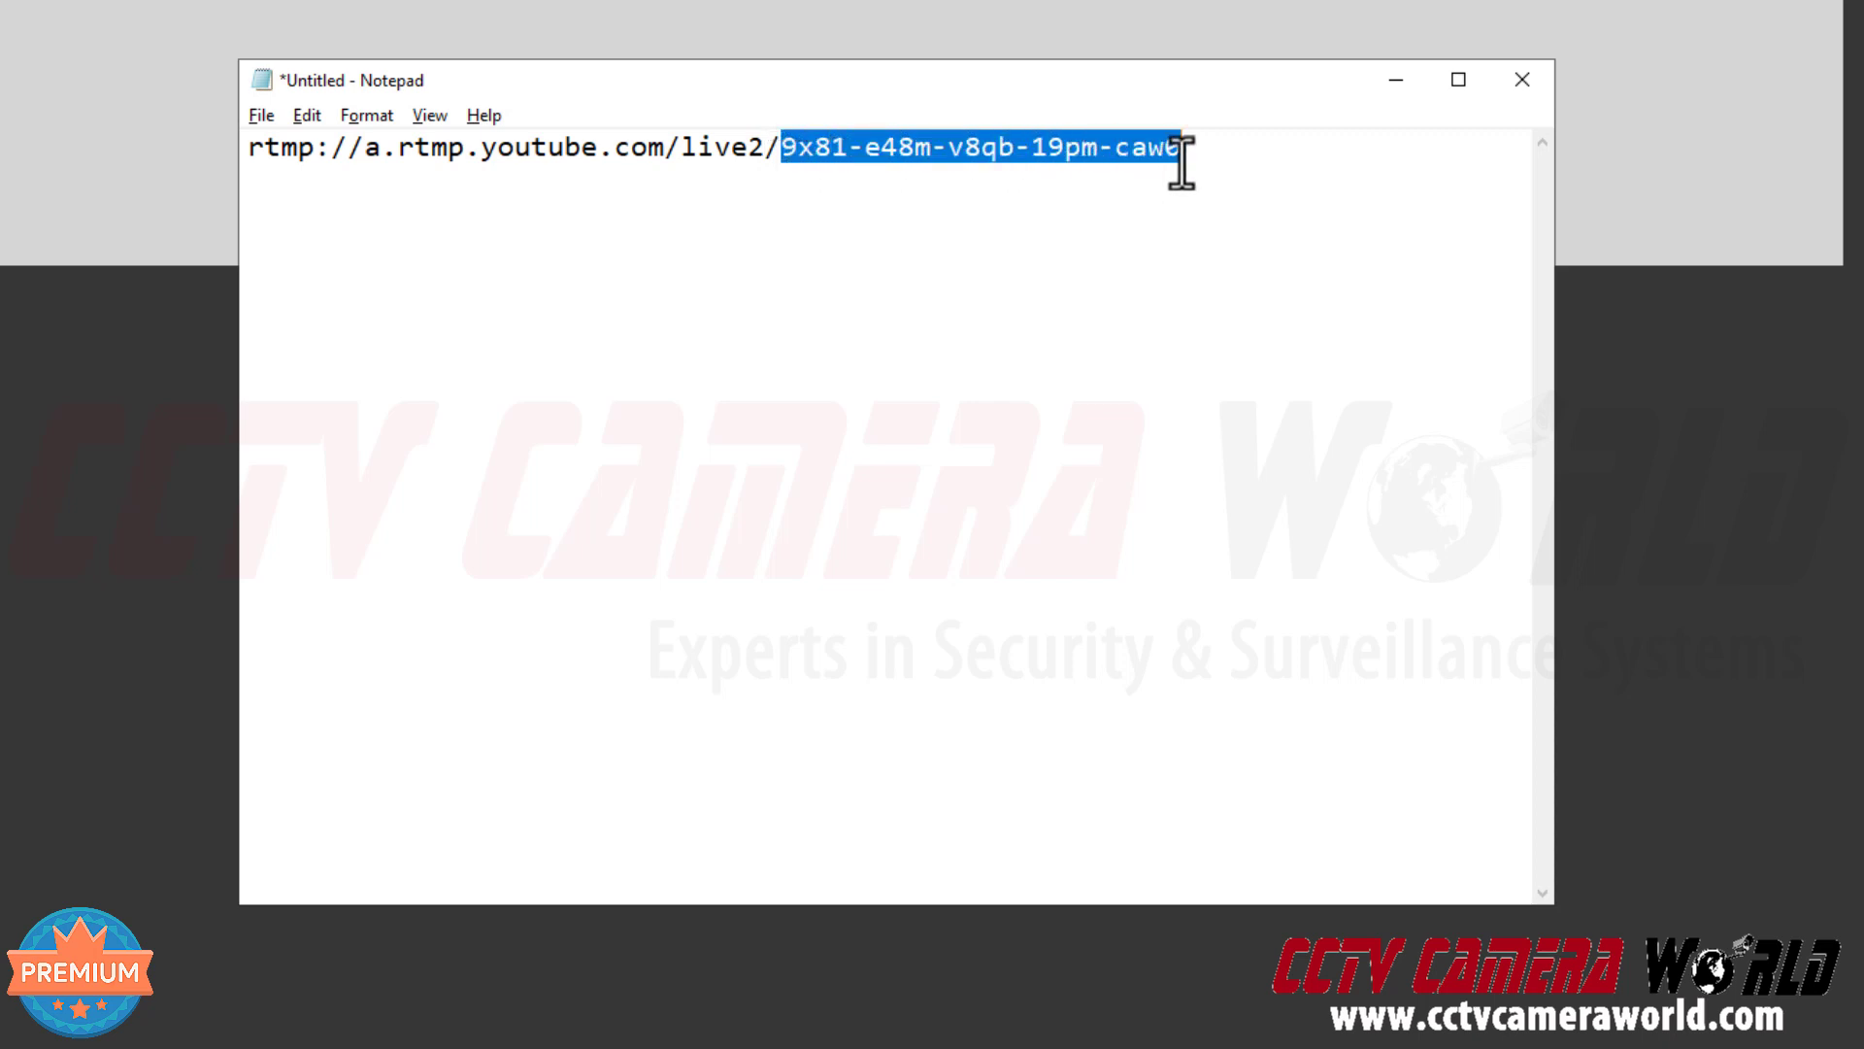
click(914, 165)
drag(851, 165, 782, 159)
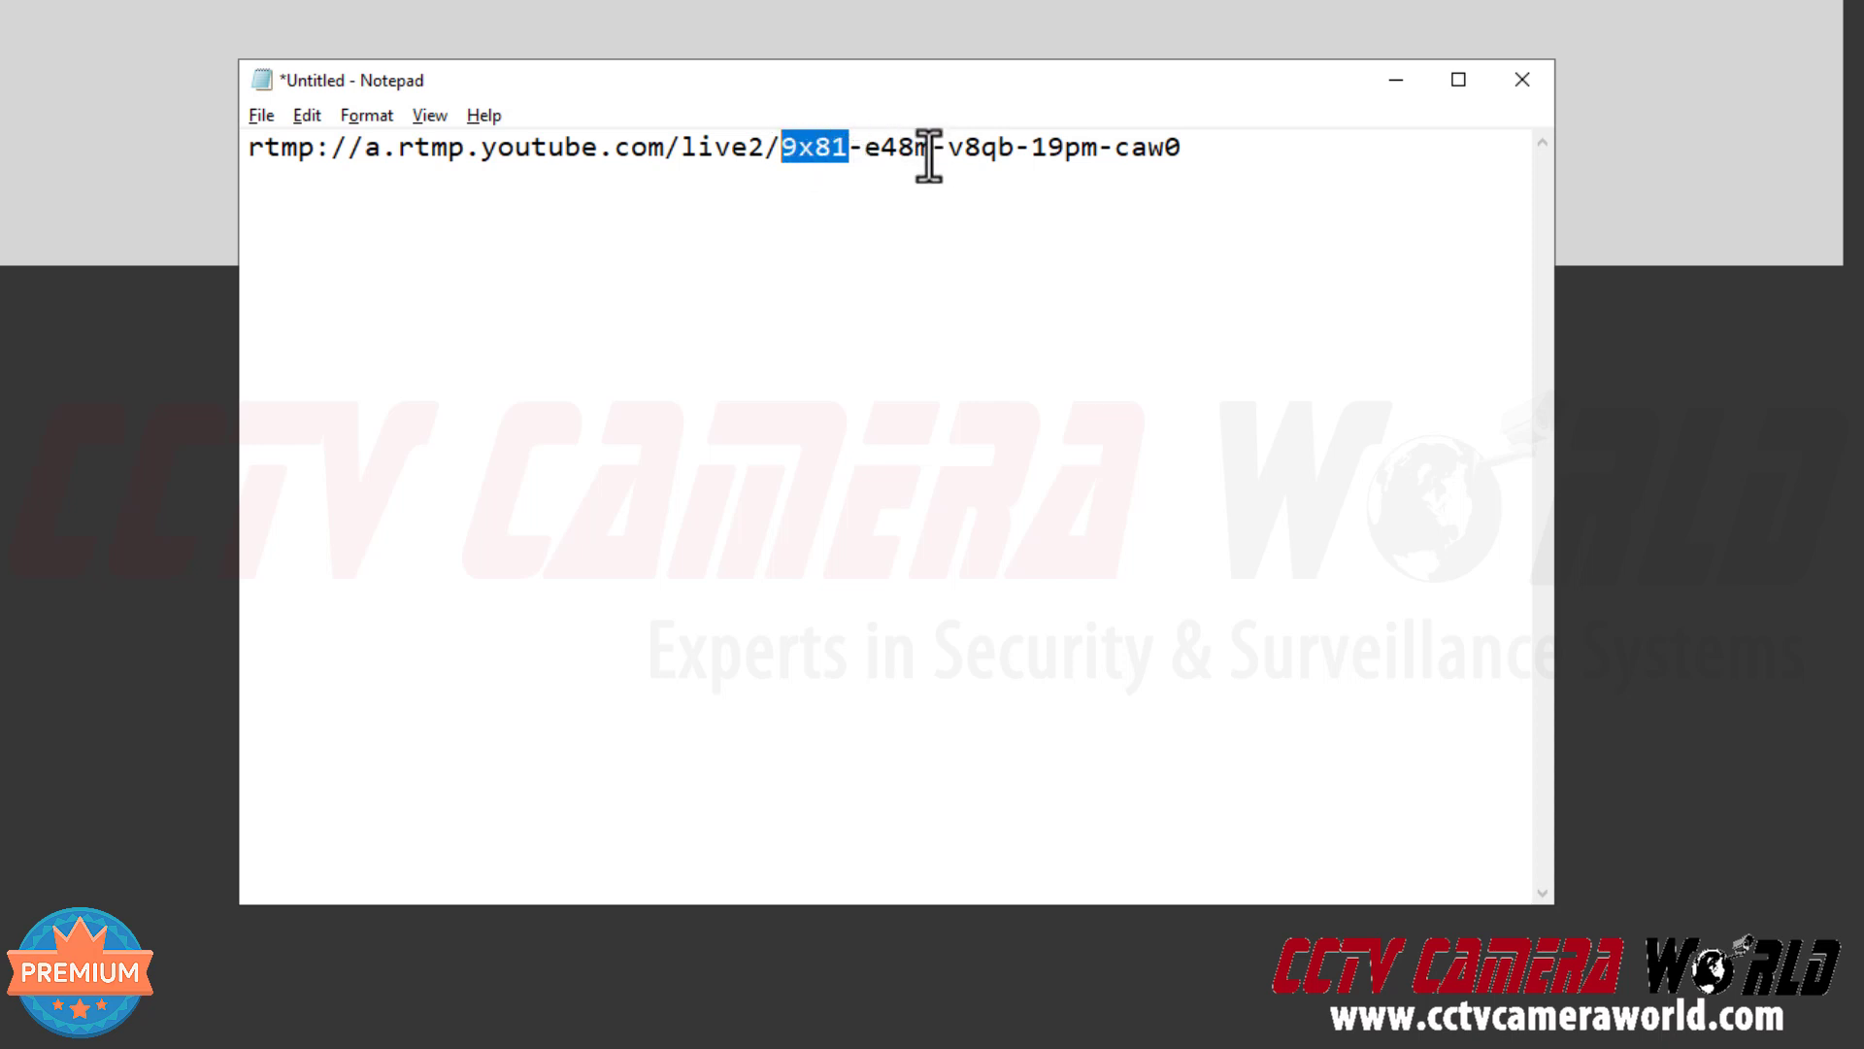
drag(865, 158, 1050, 155)
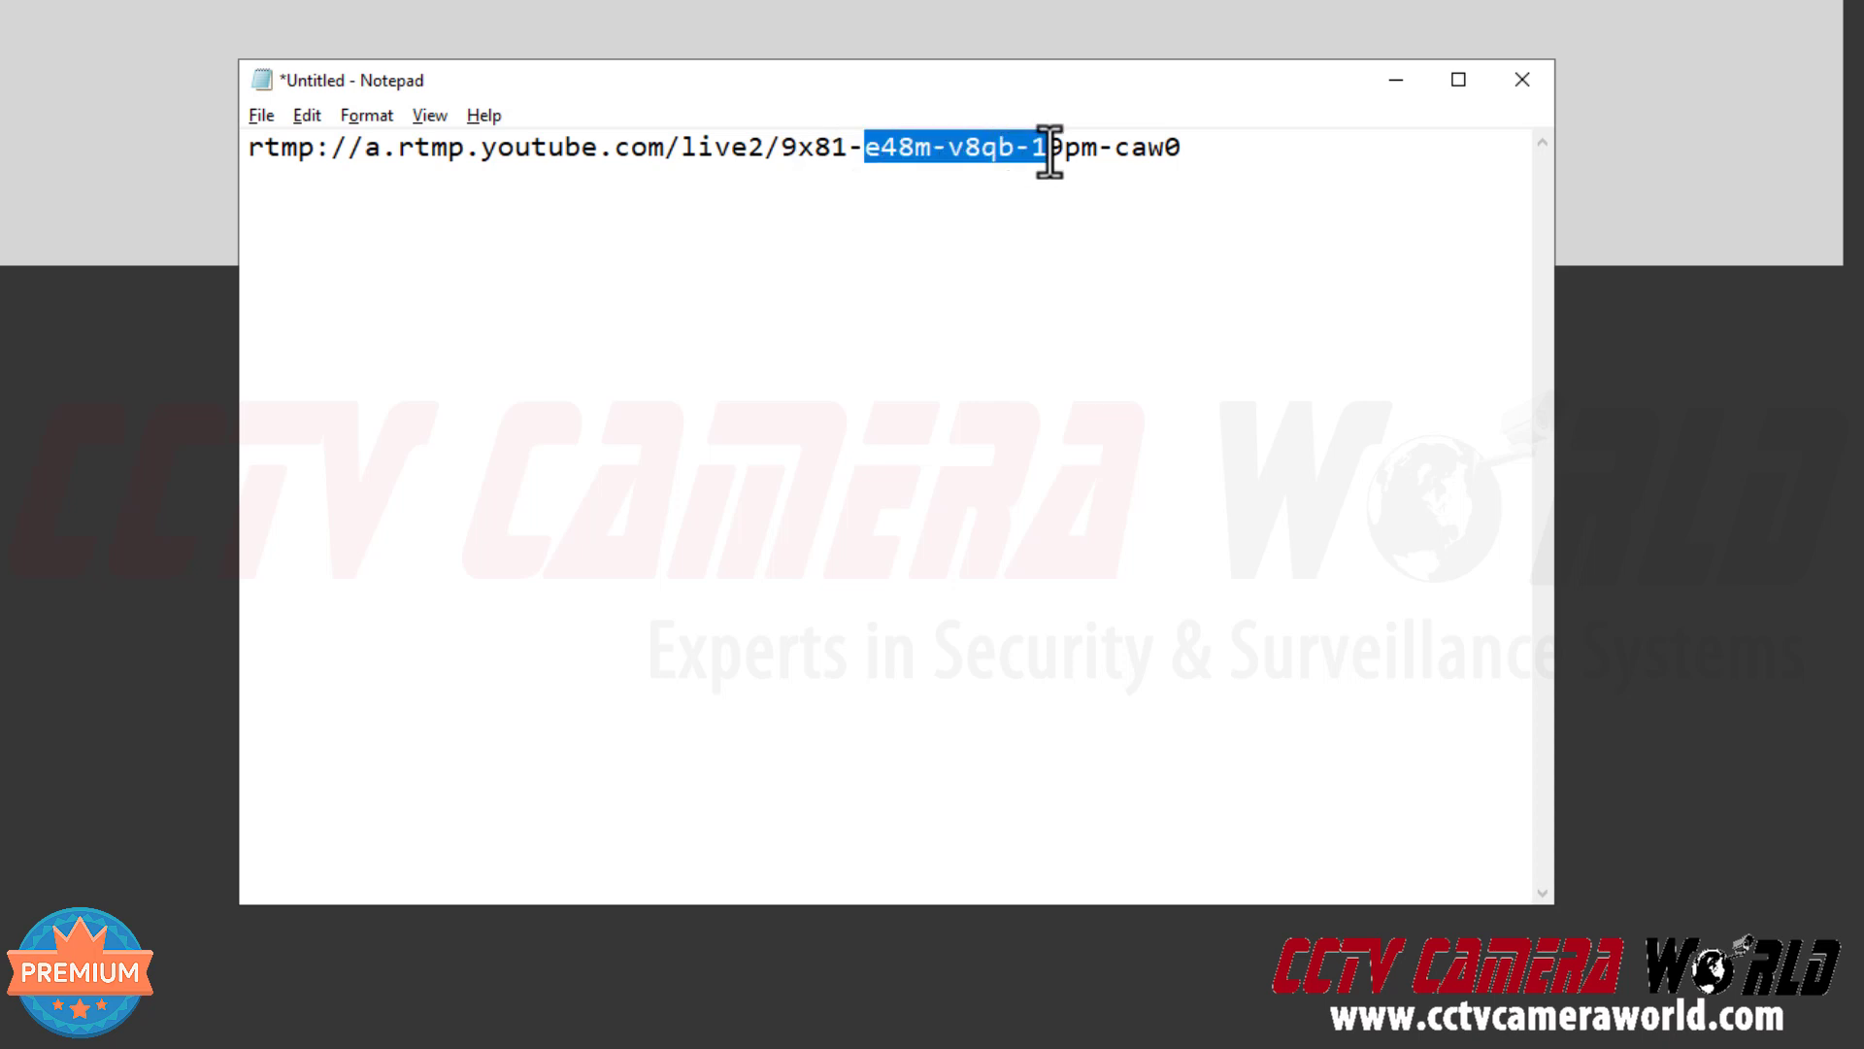
click(1053, 156)
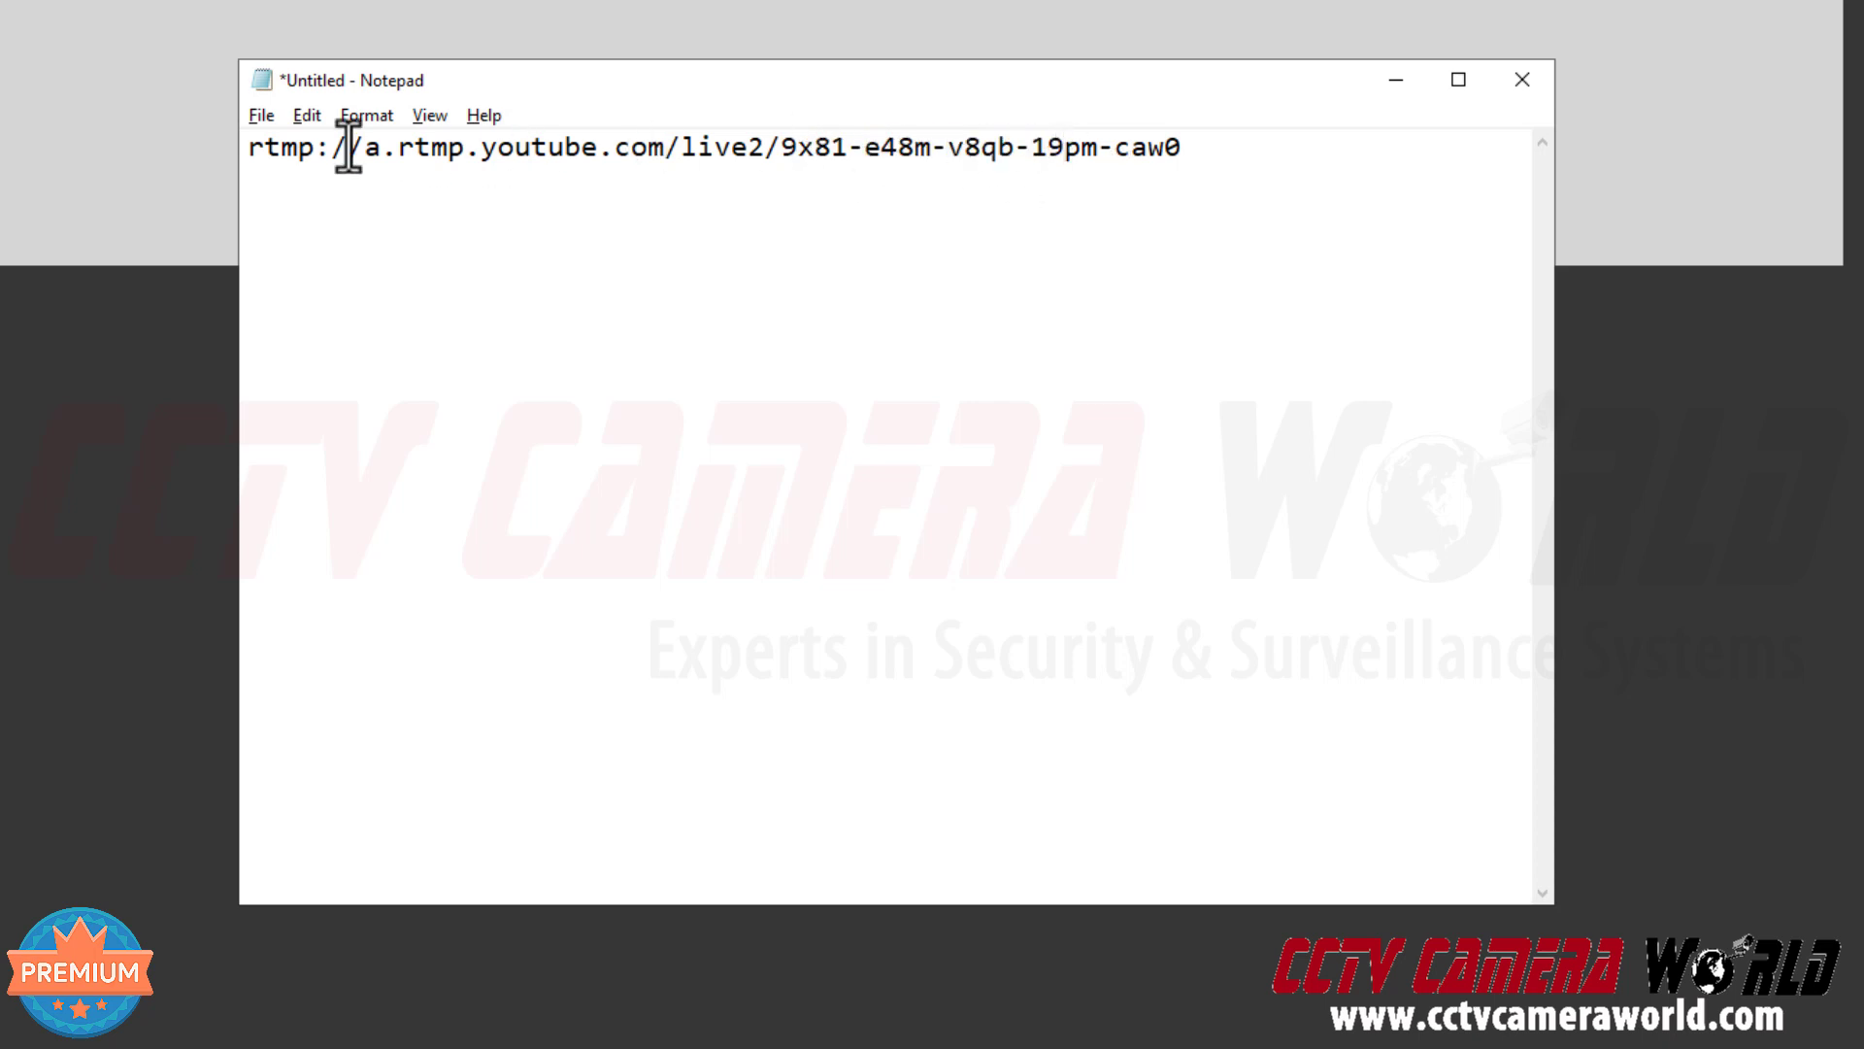
drag(239, 148, 1178, 156)
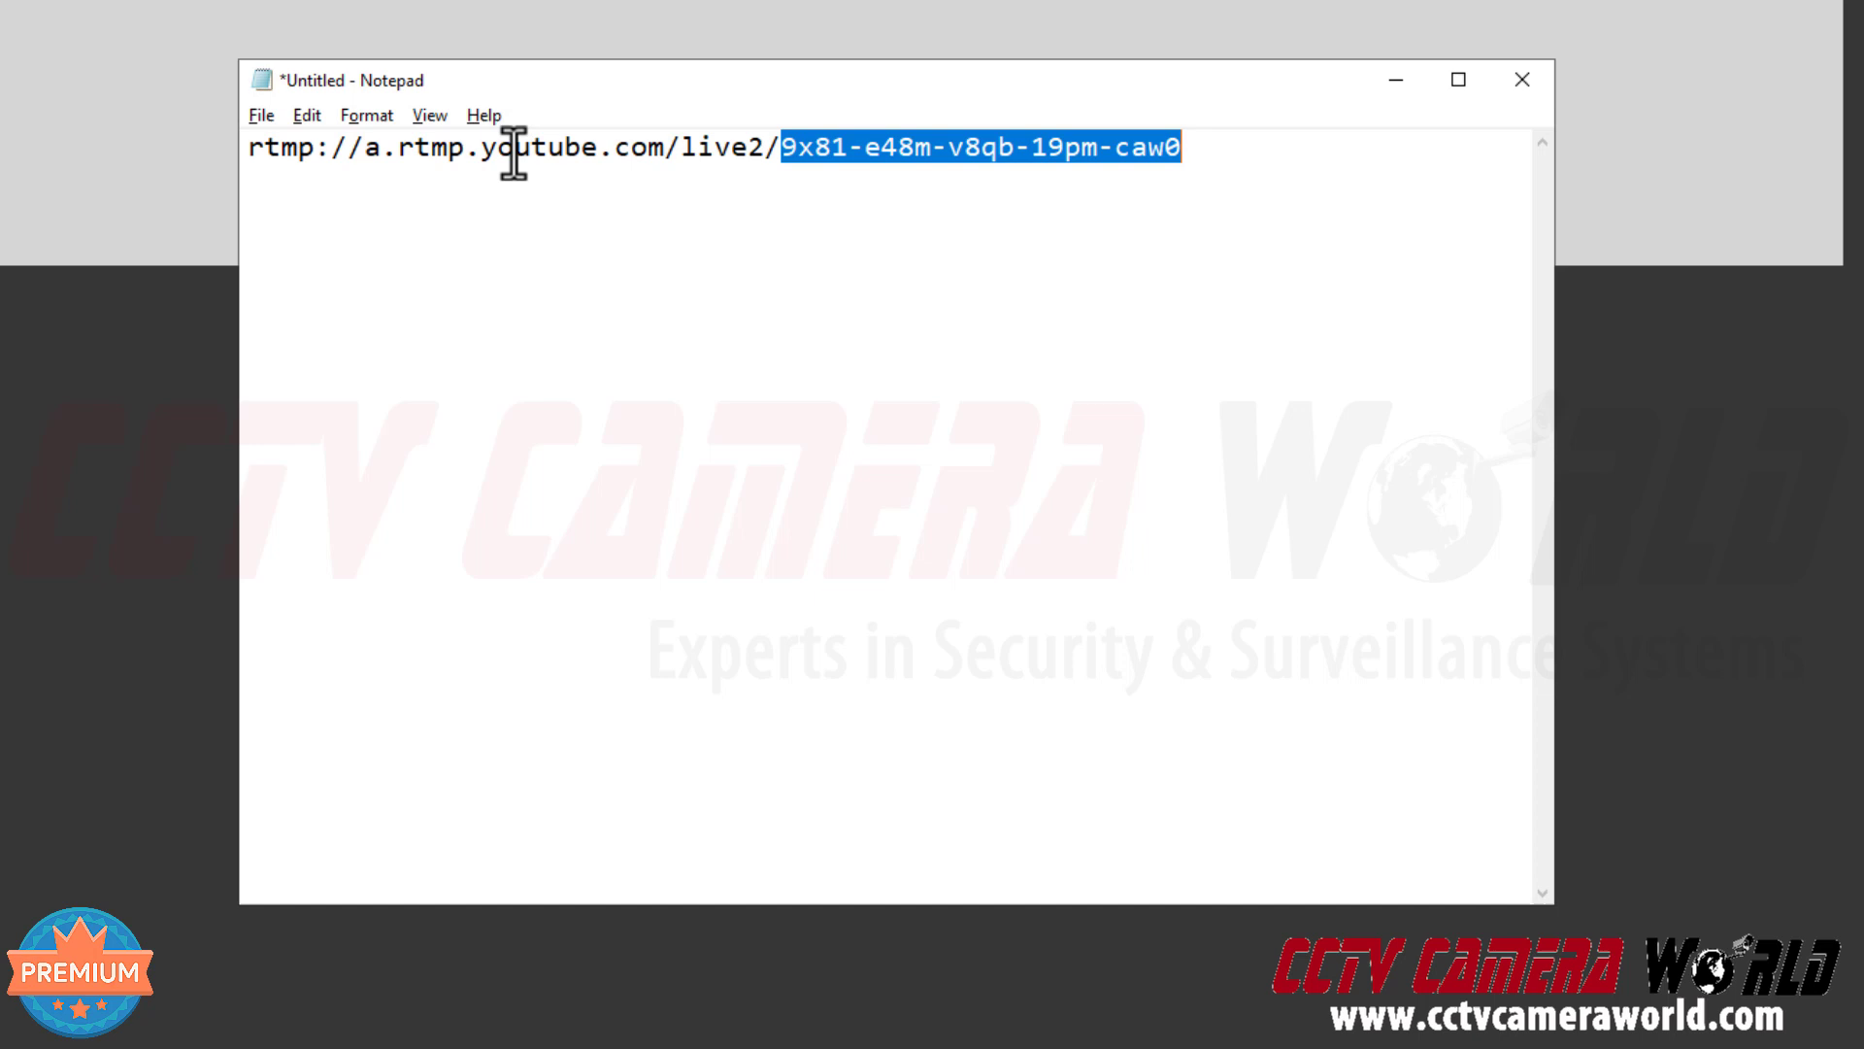
click(1131, 151)
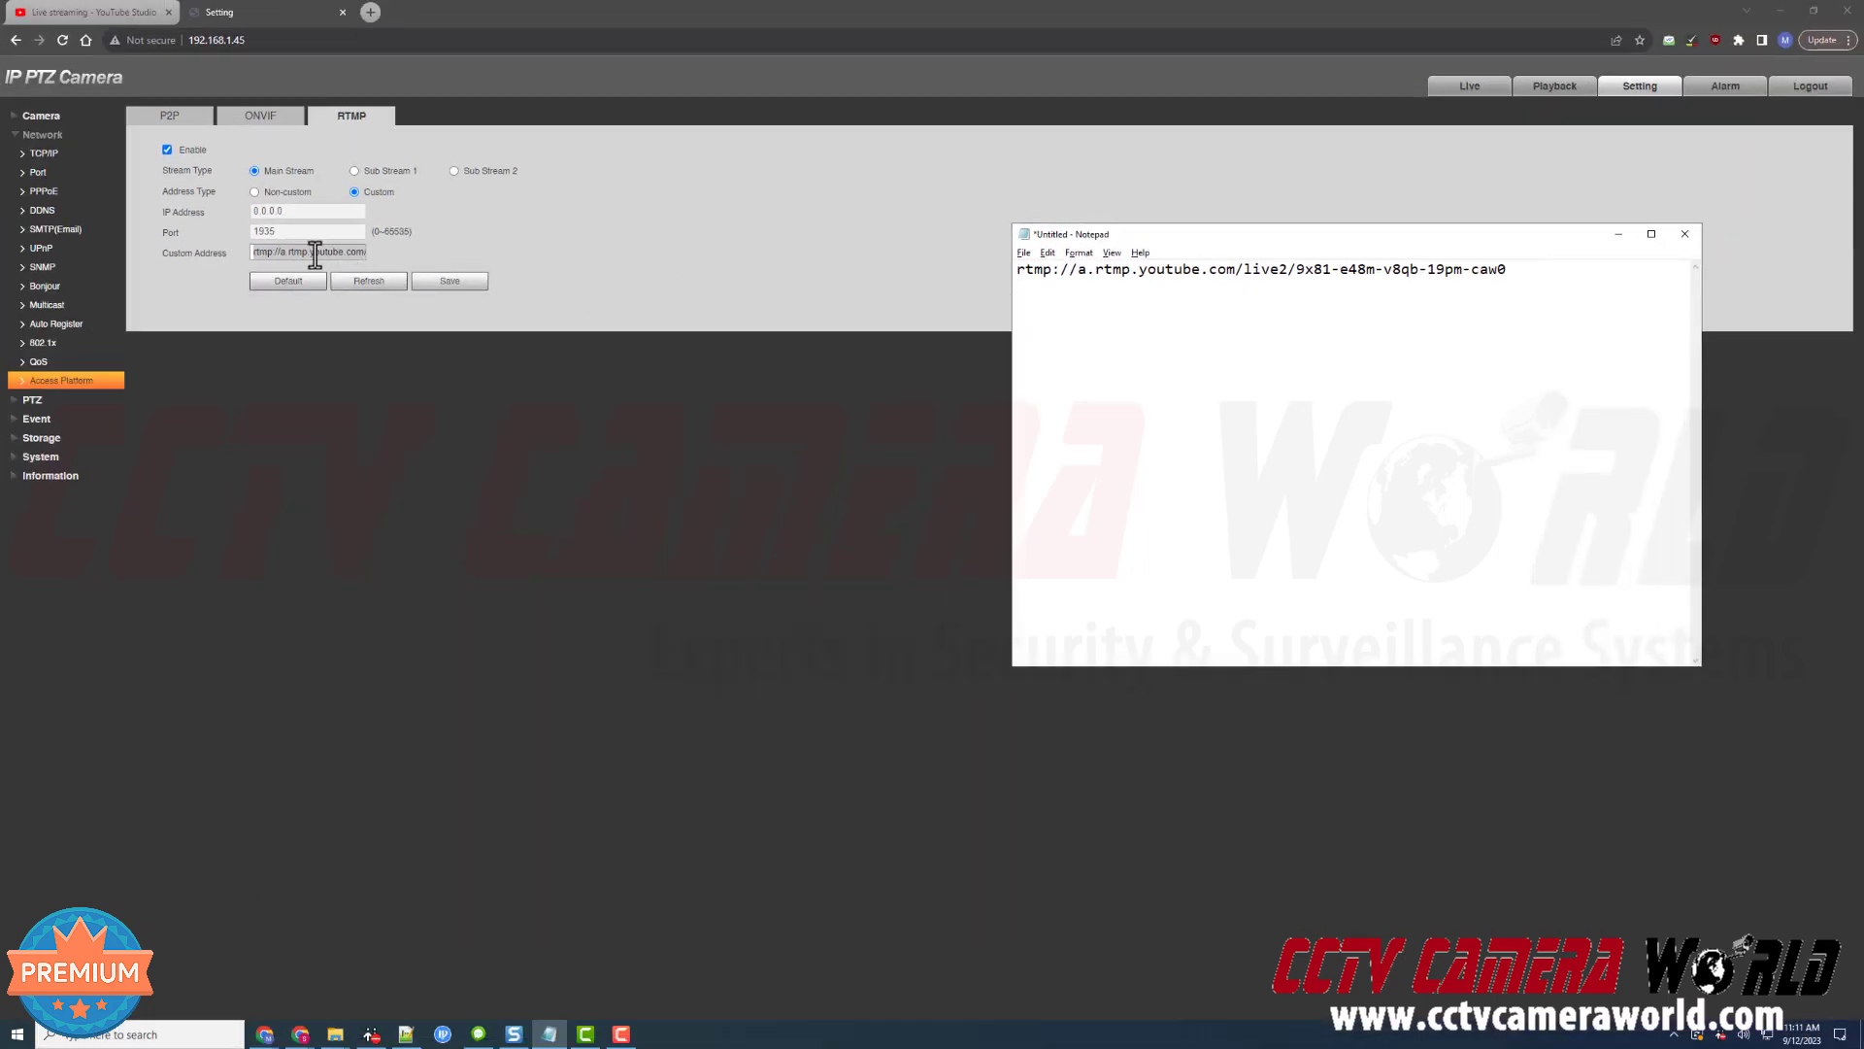
Save the RTMP settings, approve the video and audio push, and check YouTube Studio
click(608, 255)
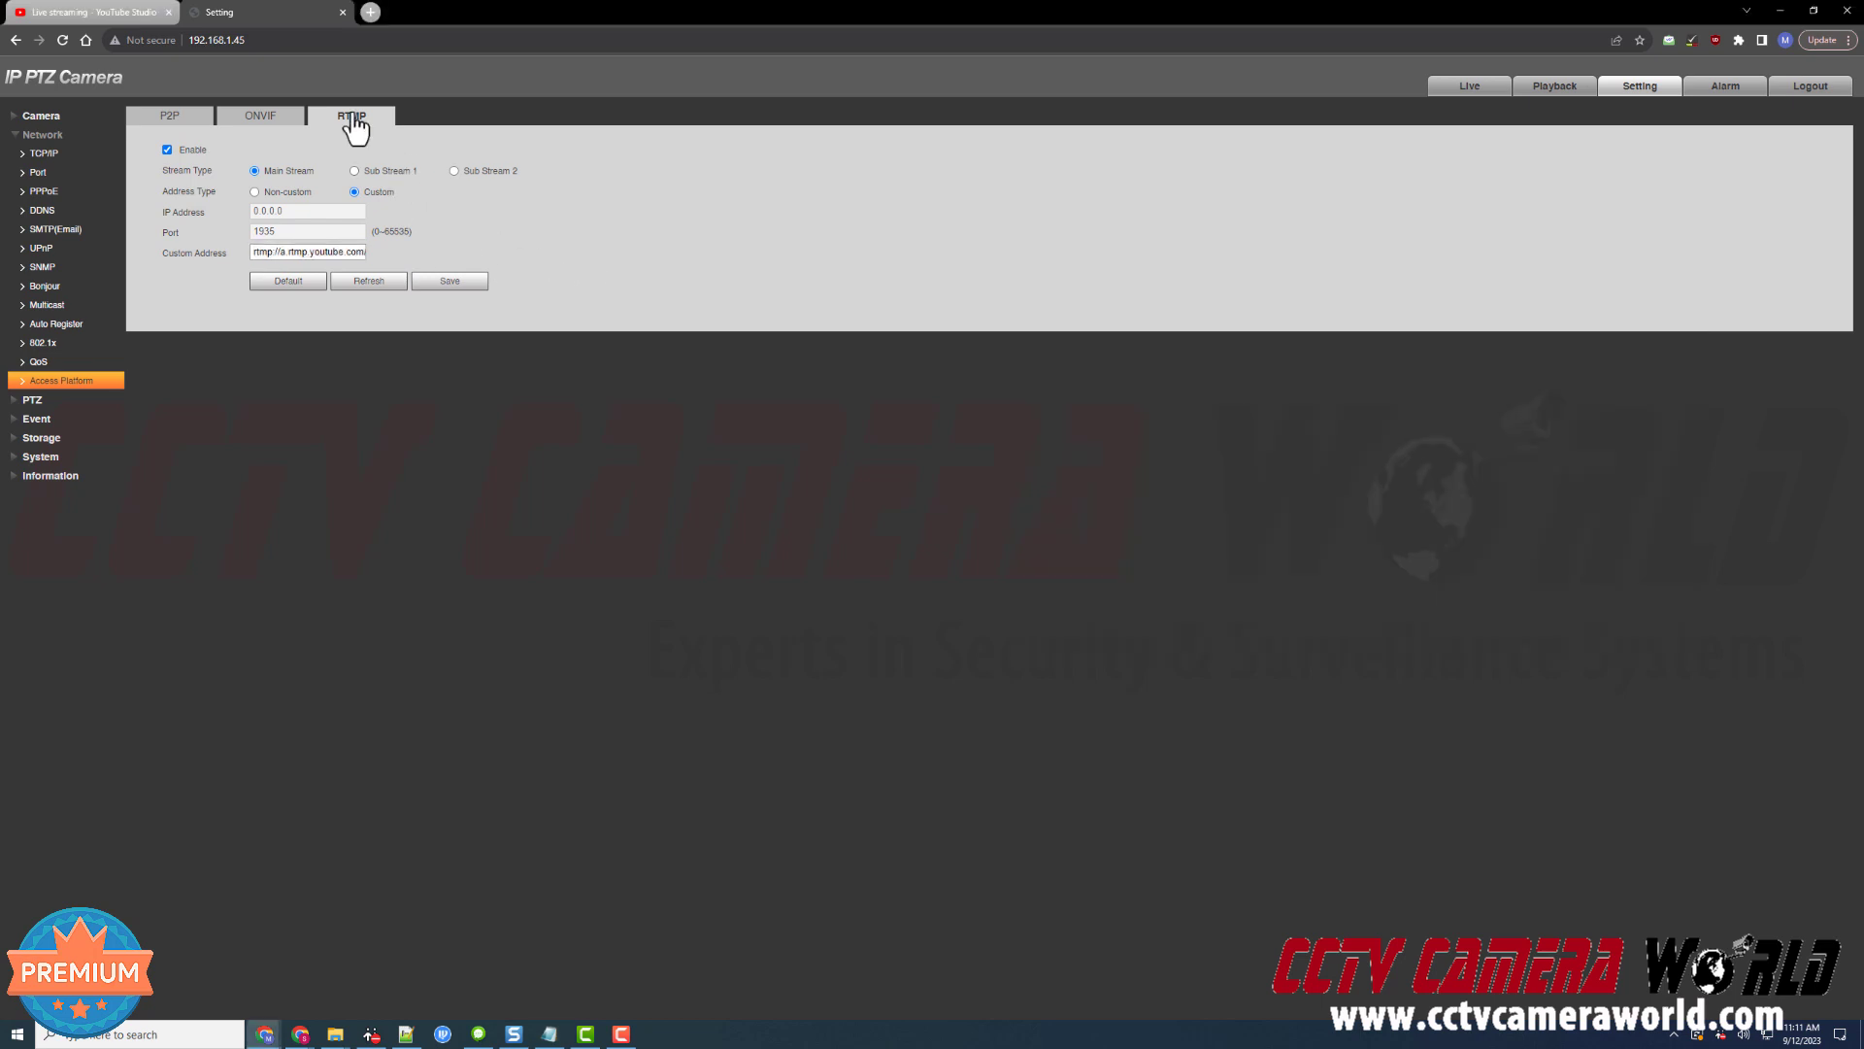
click(473, 284)
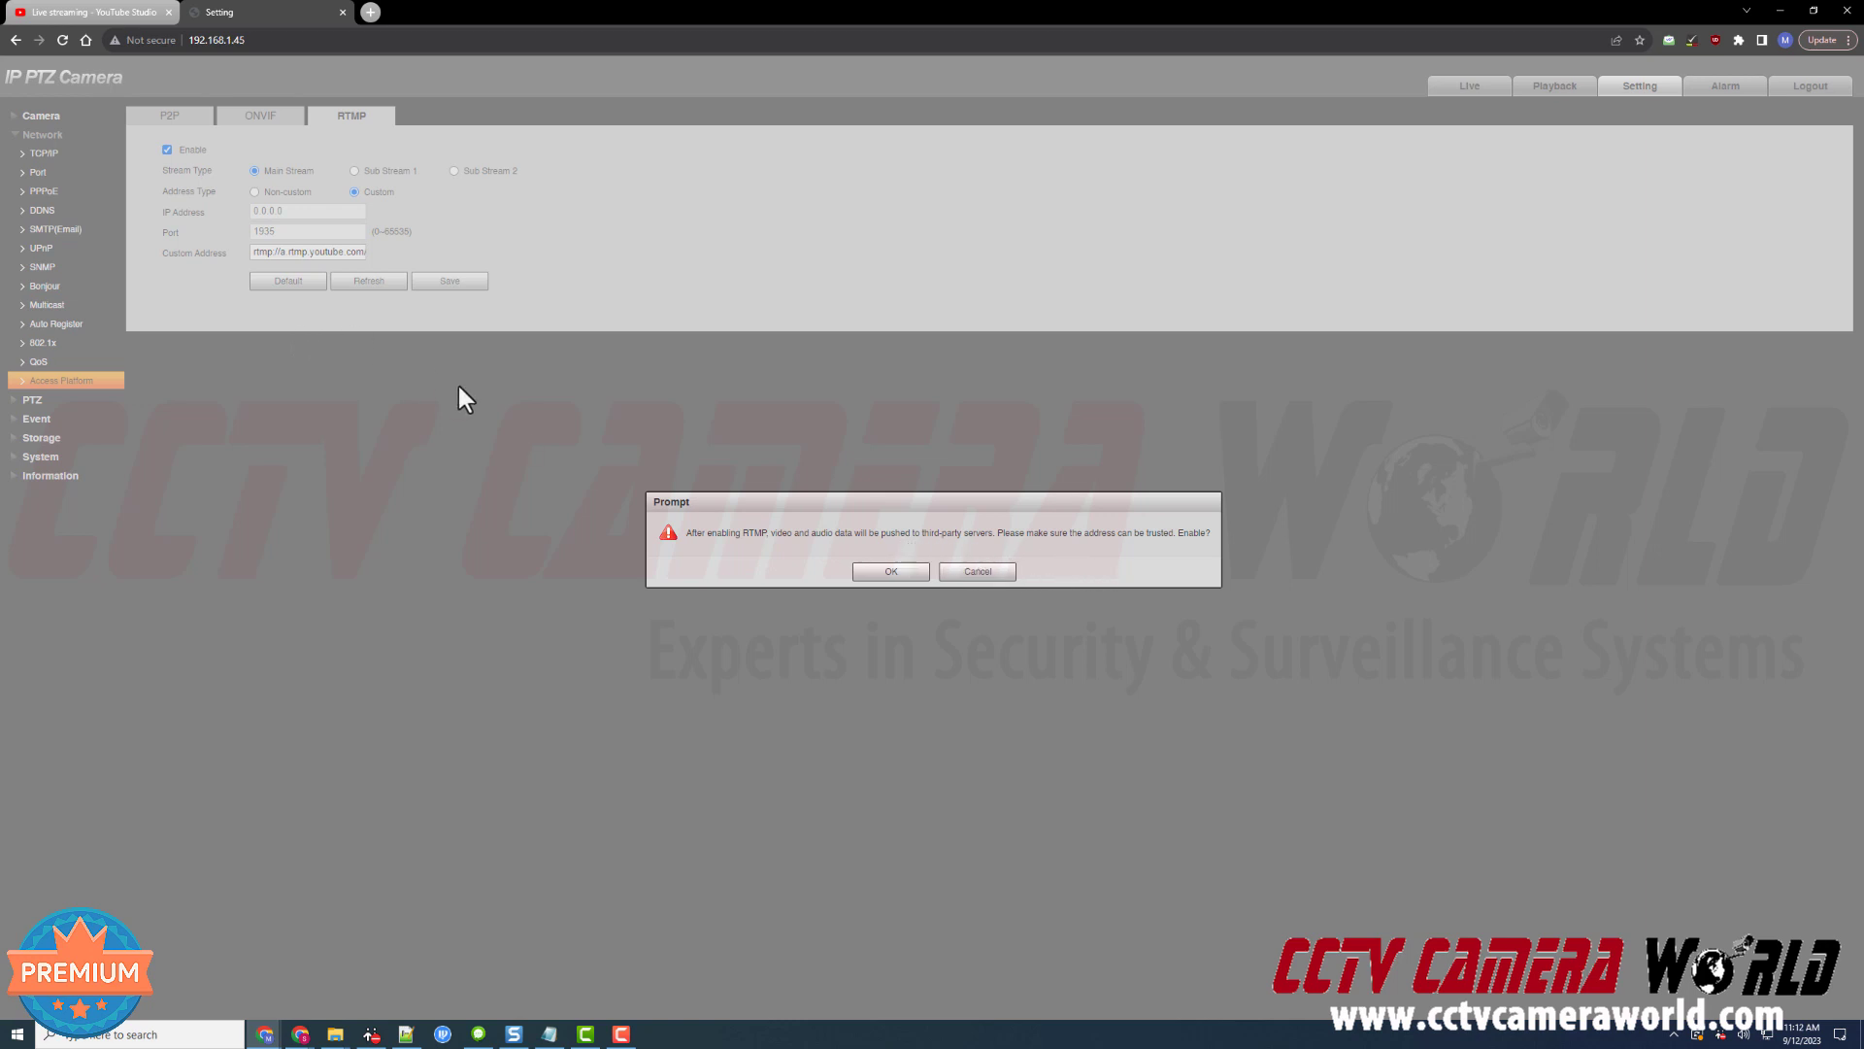
click(890, 573)
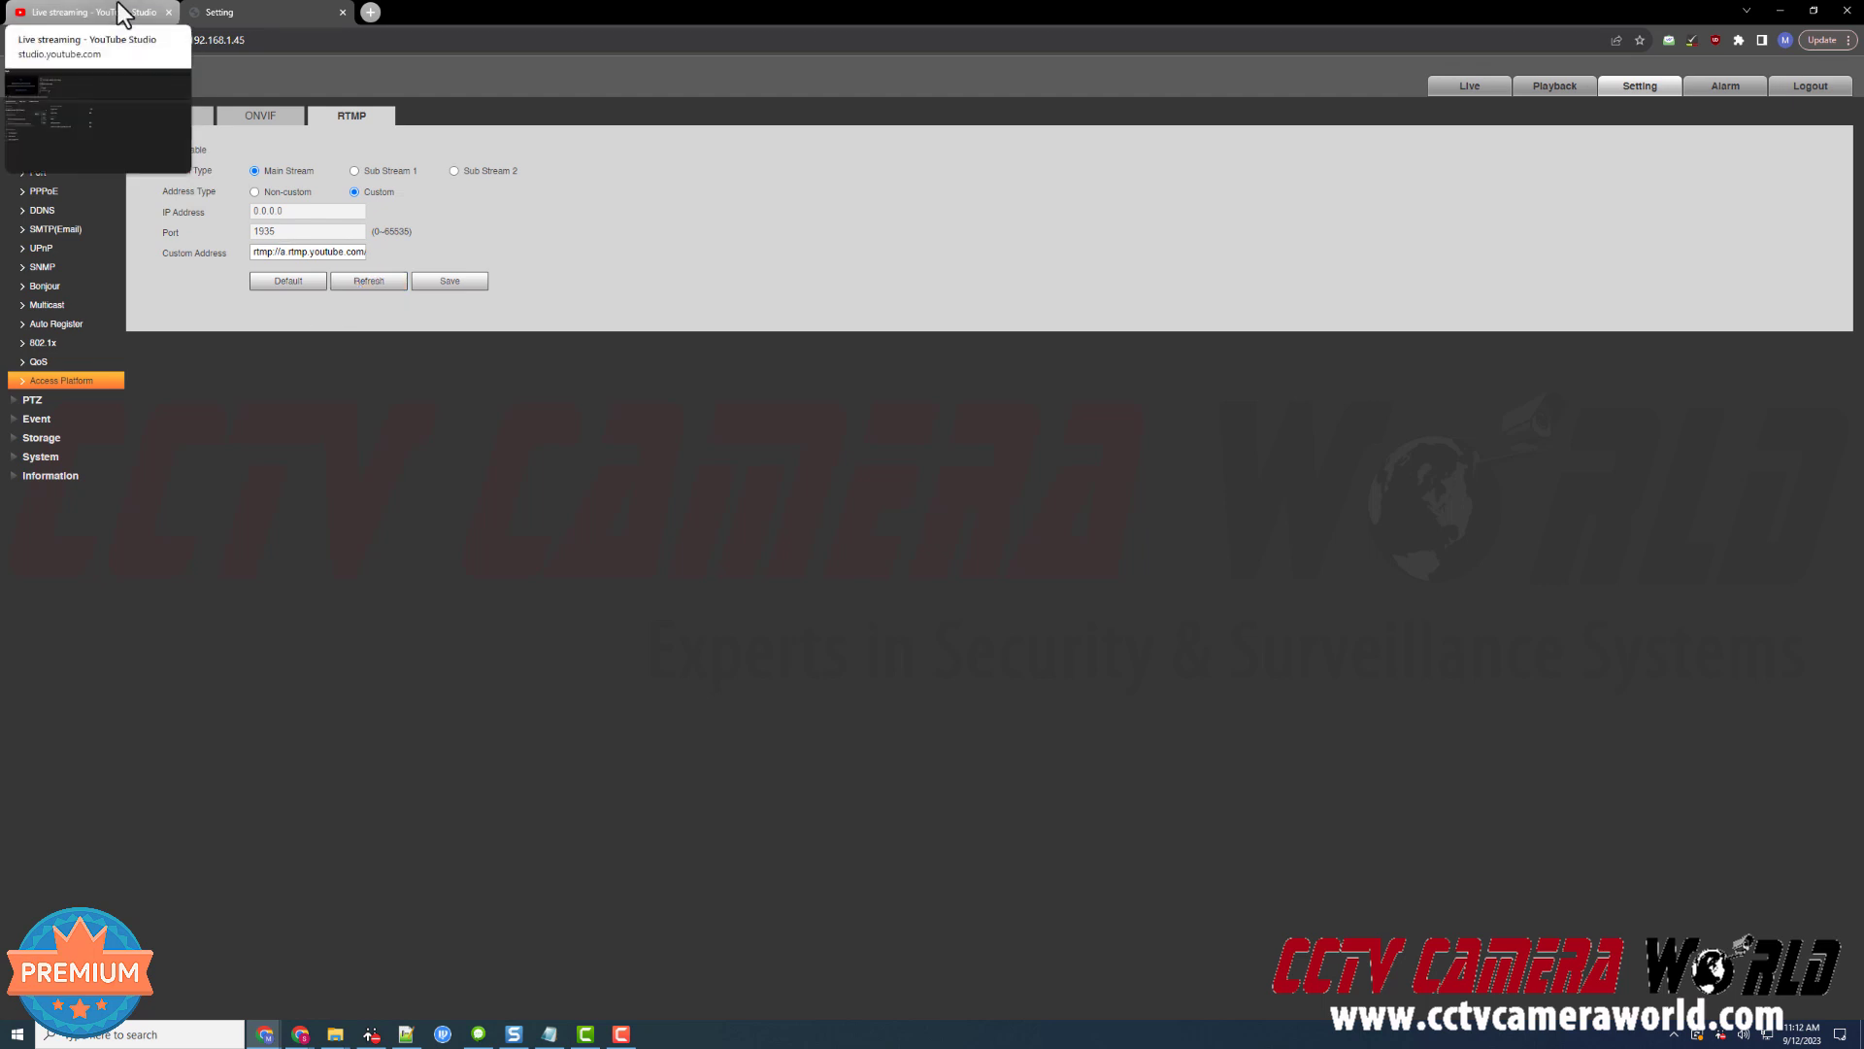
click(120, 13)
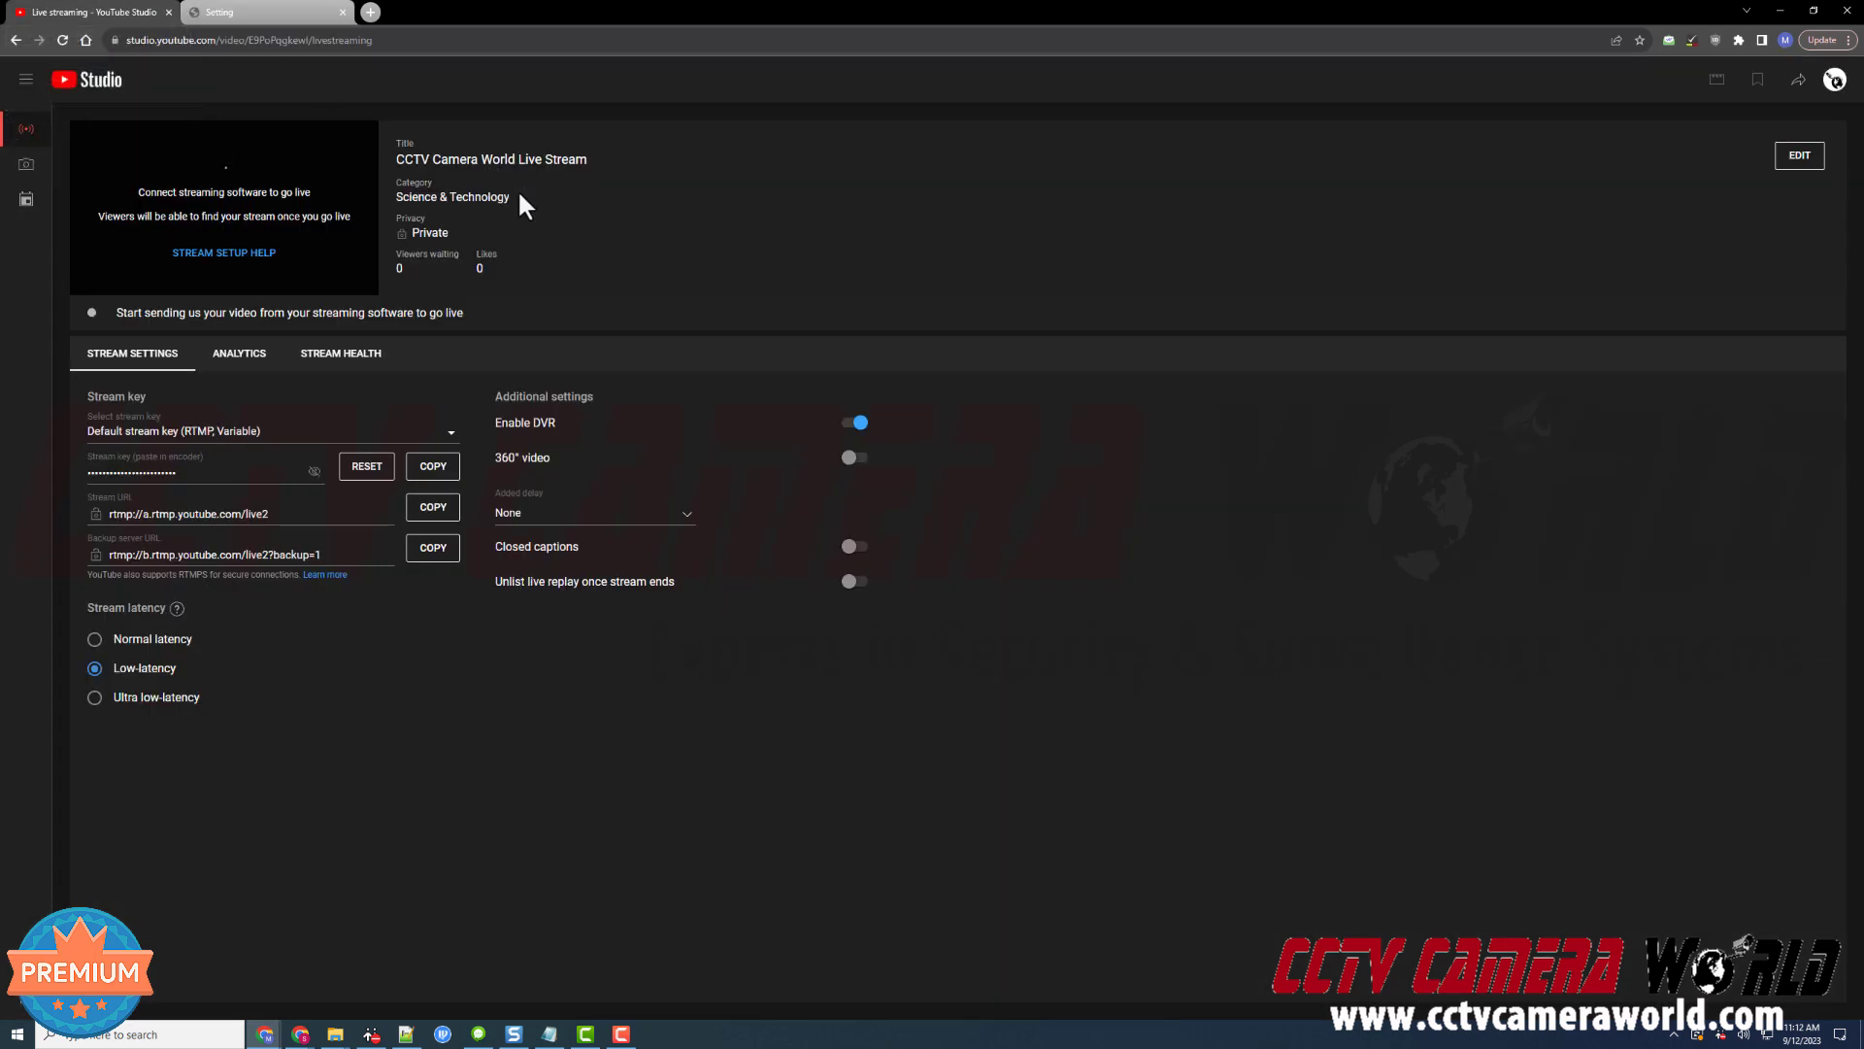
click(268, 8)
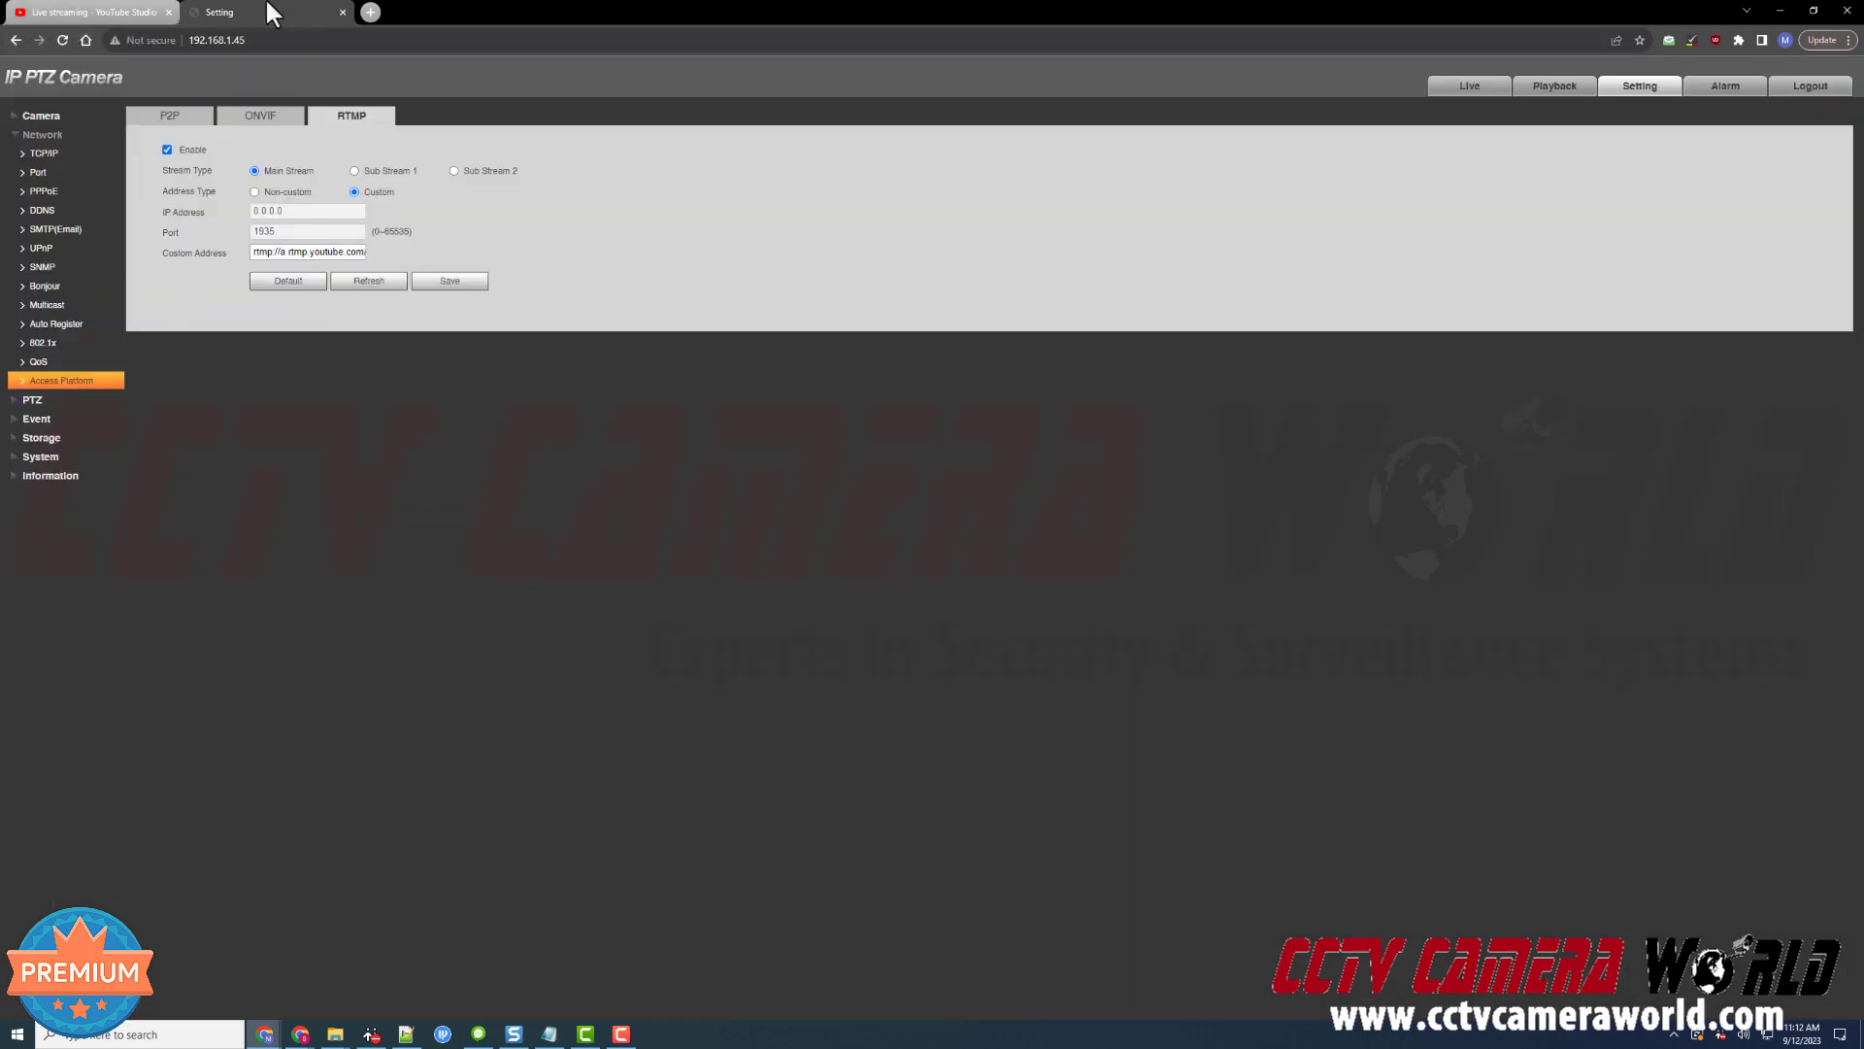
Keep the main stream video encoding on H.264 in the Camera settings
click(105, 118)
click(107, 154)
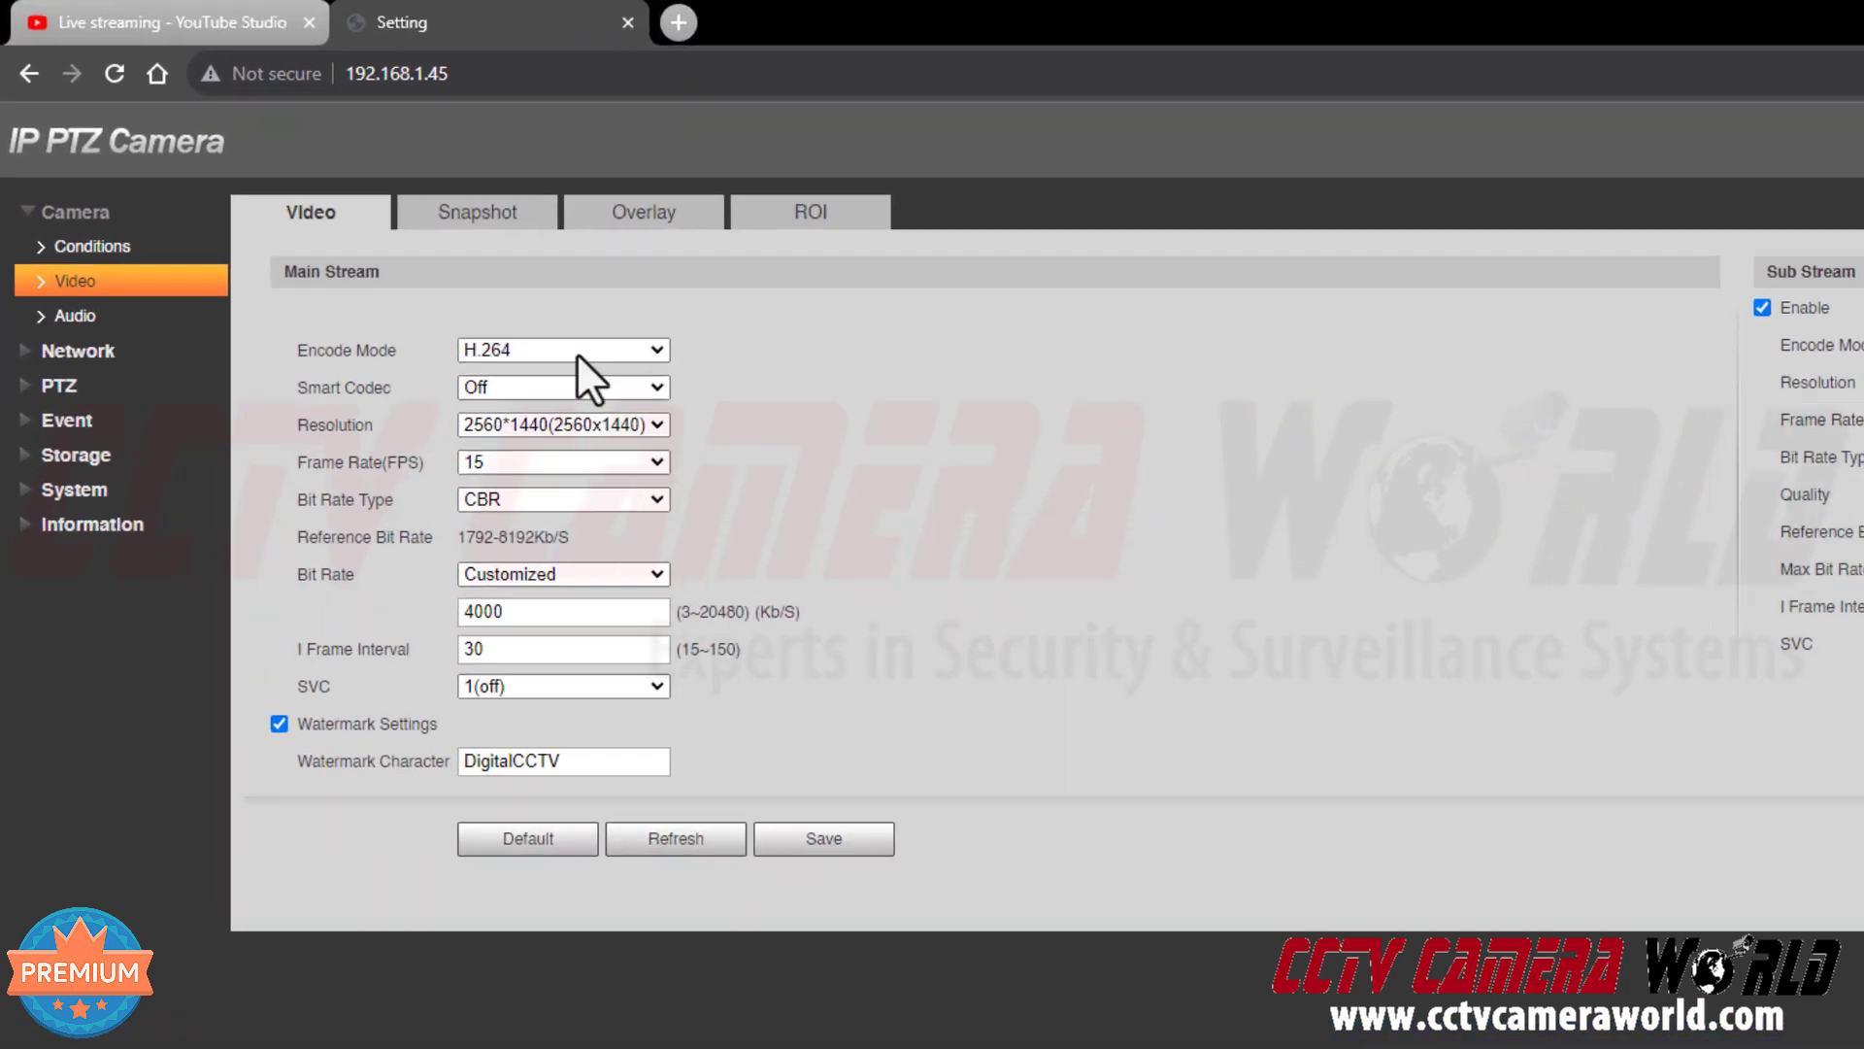
click(330, 191)
click(812, 361)
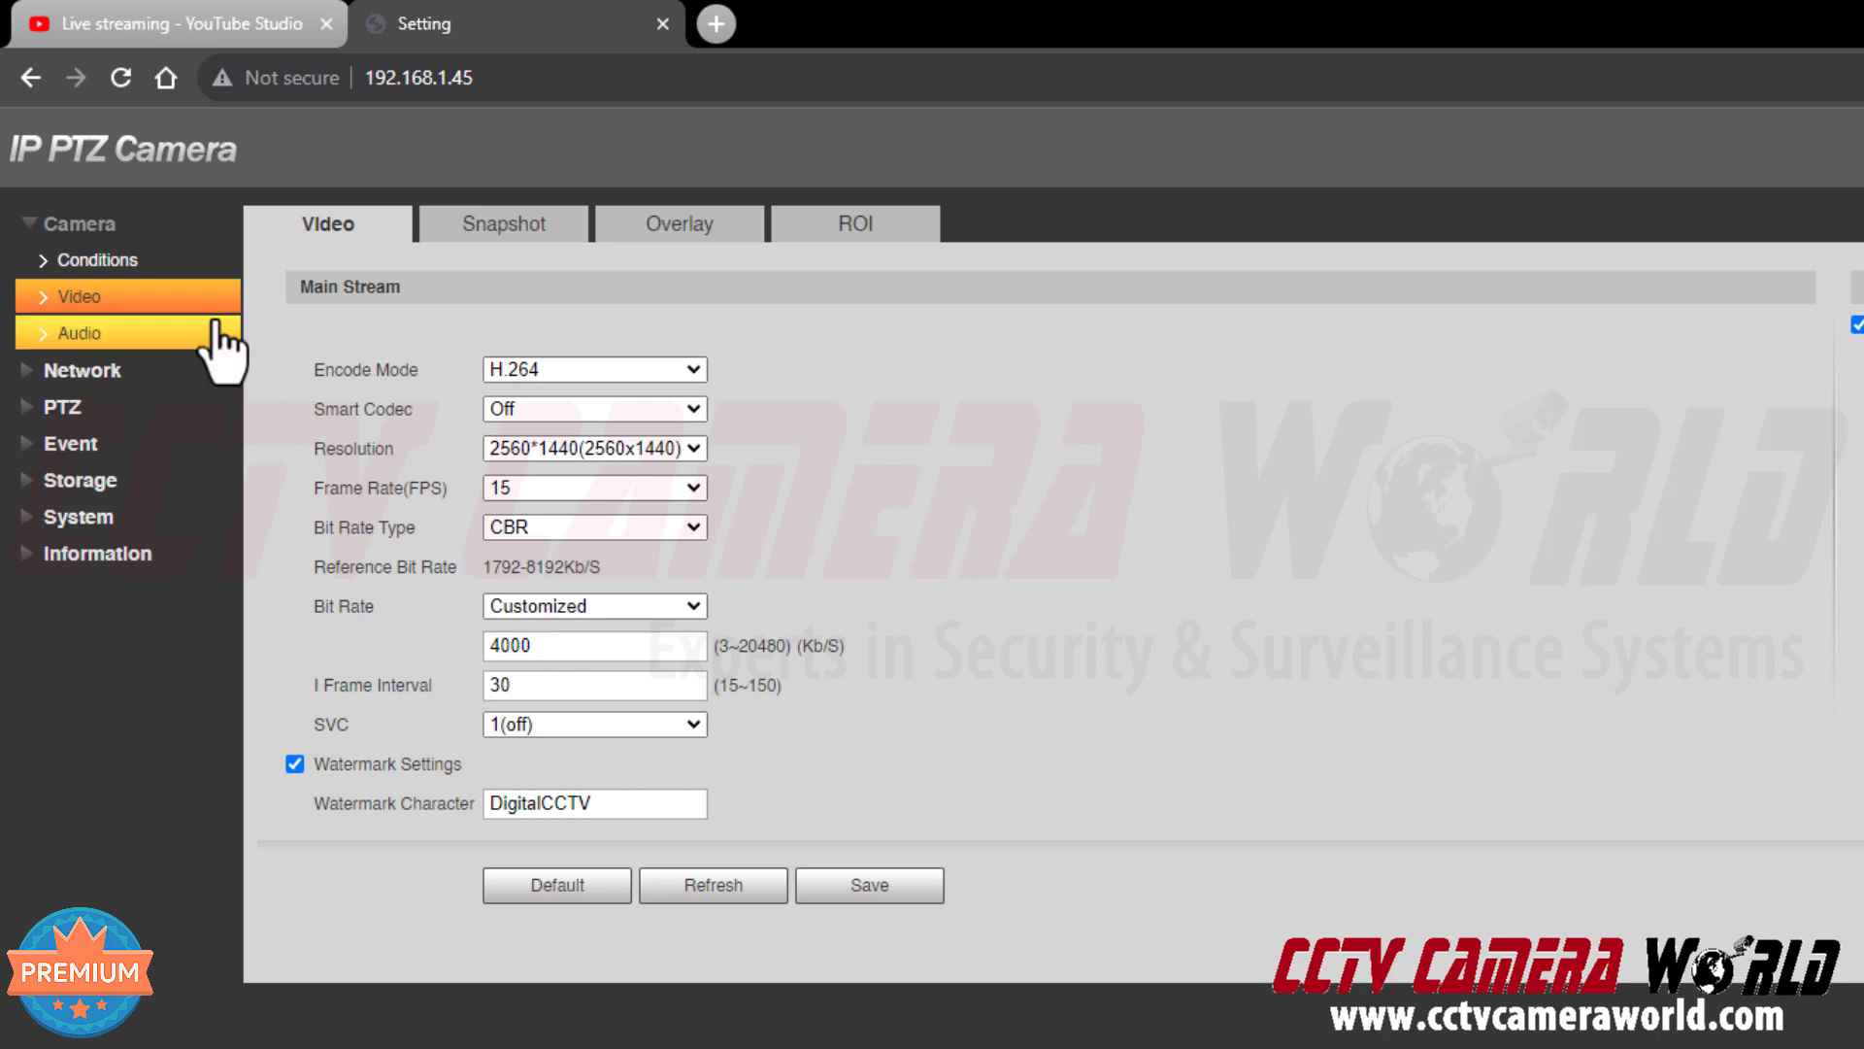
Set main stream audio to AAC at 64000 sampling frequency and save
click(153, 340)
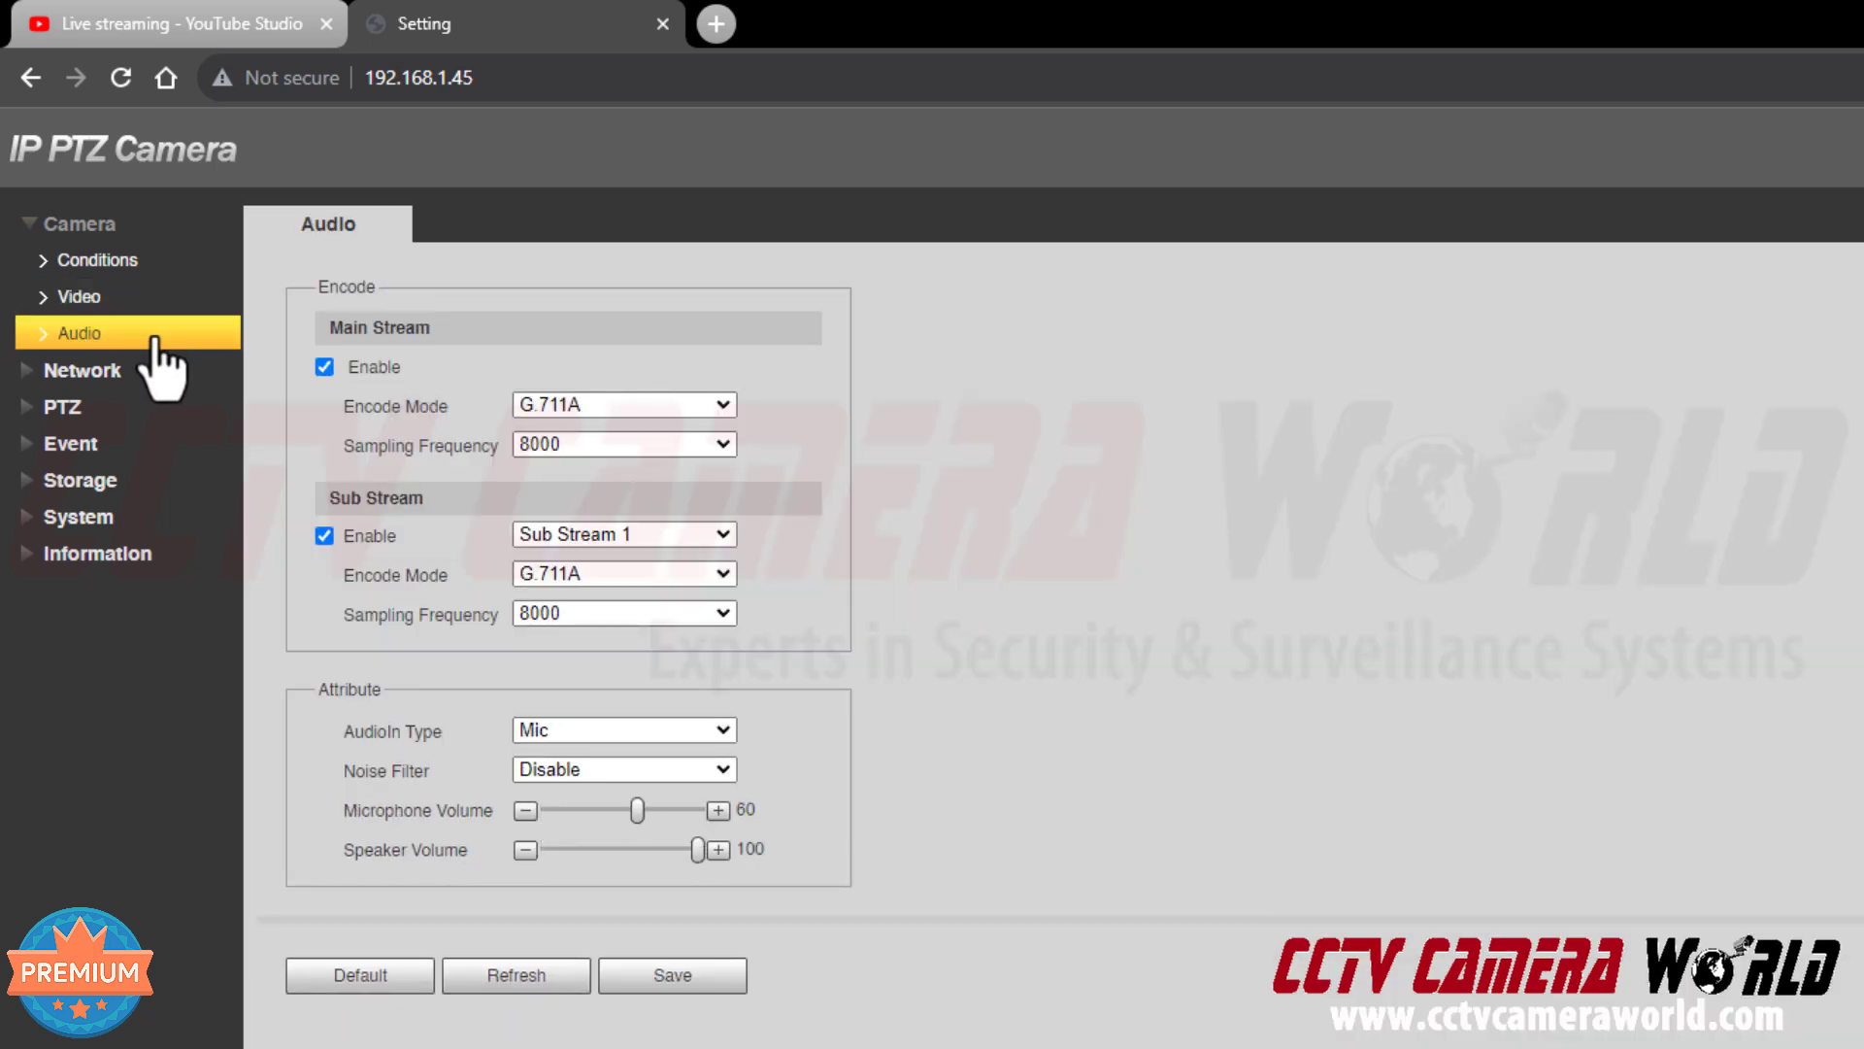
click(548, 405)
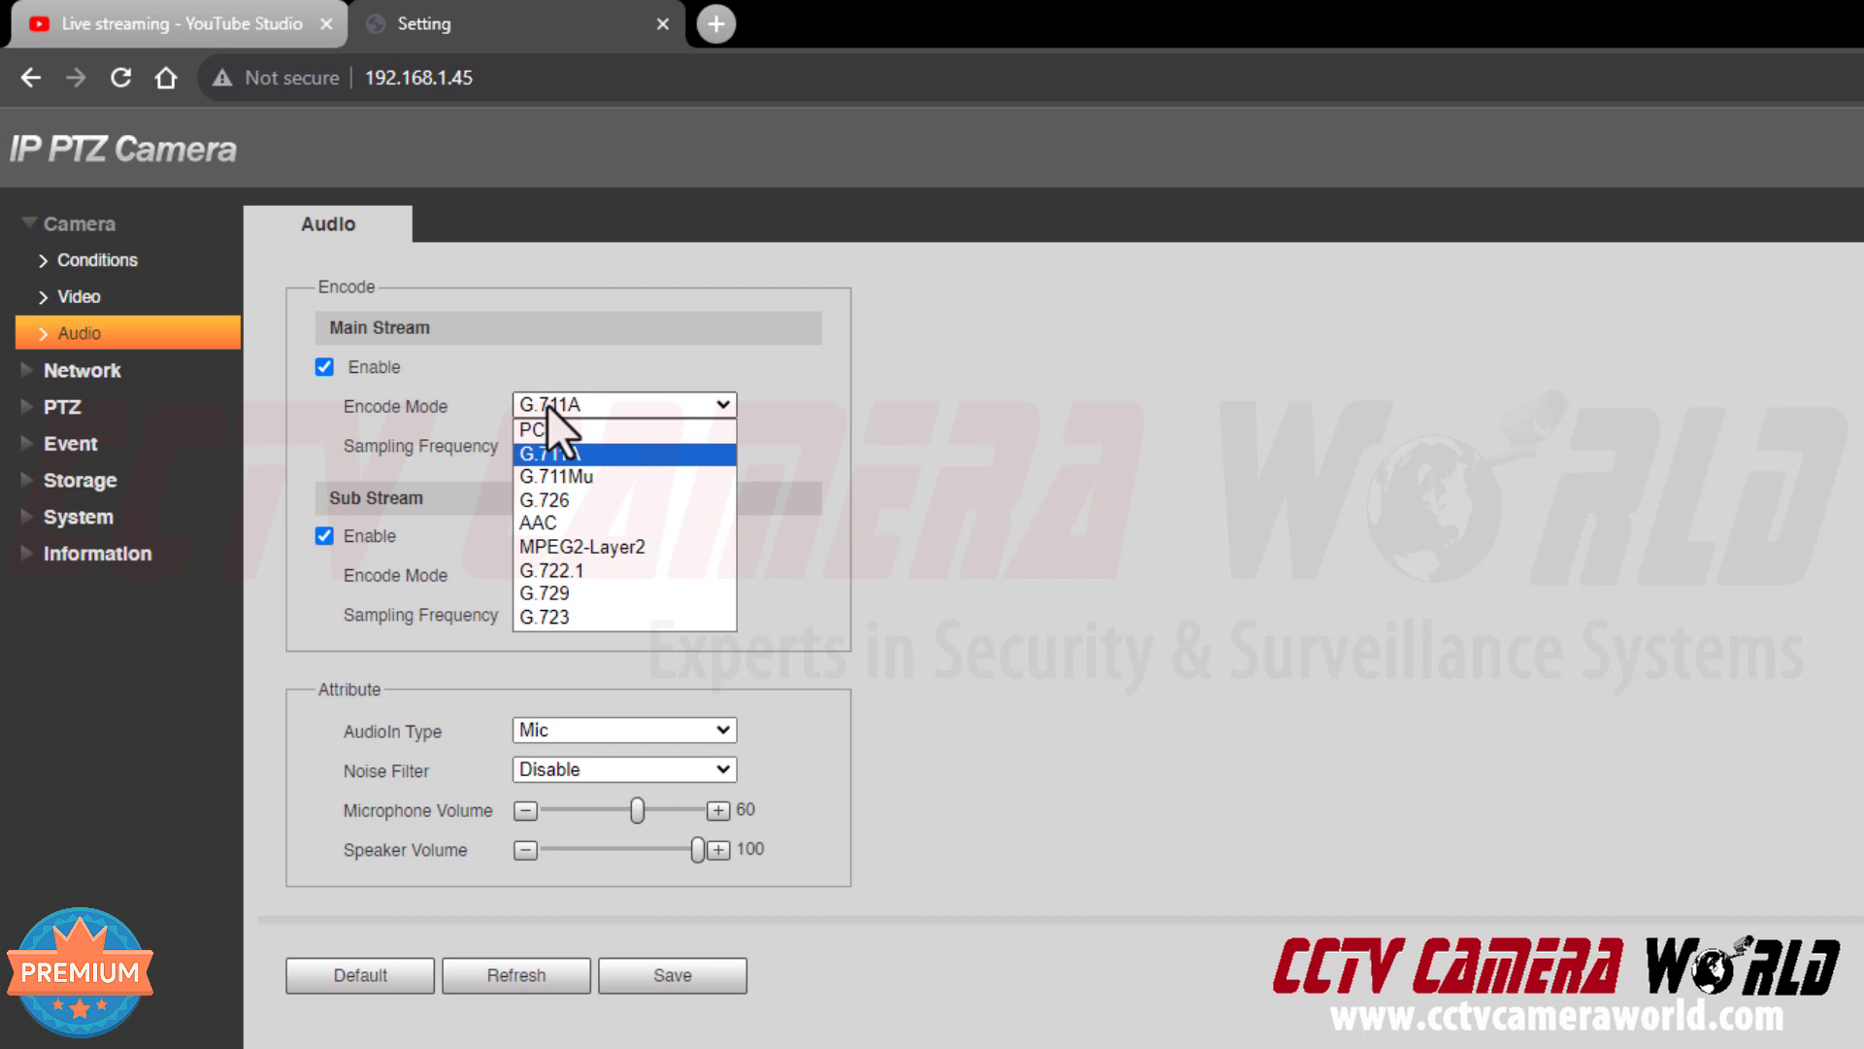
click(571, 515)
click(571, 447)
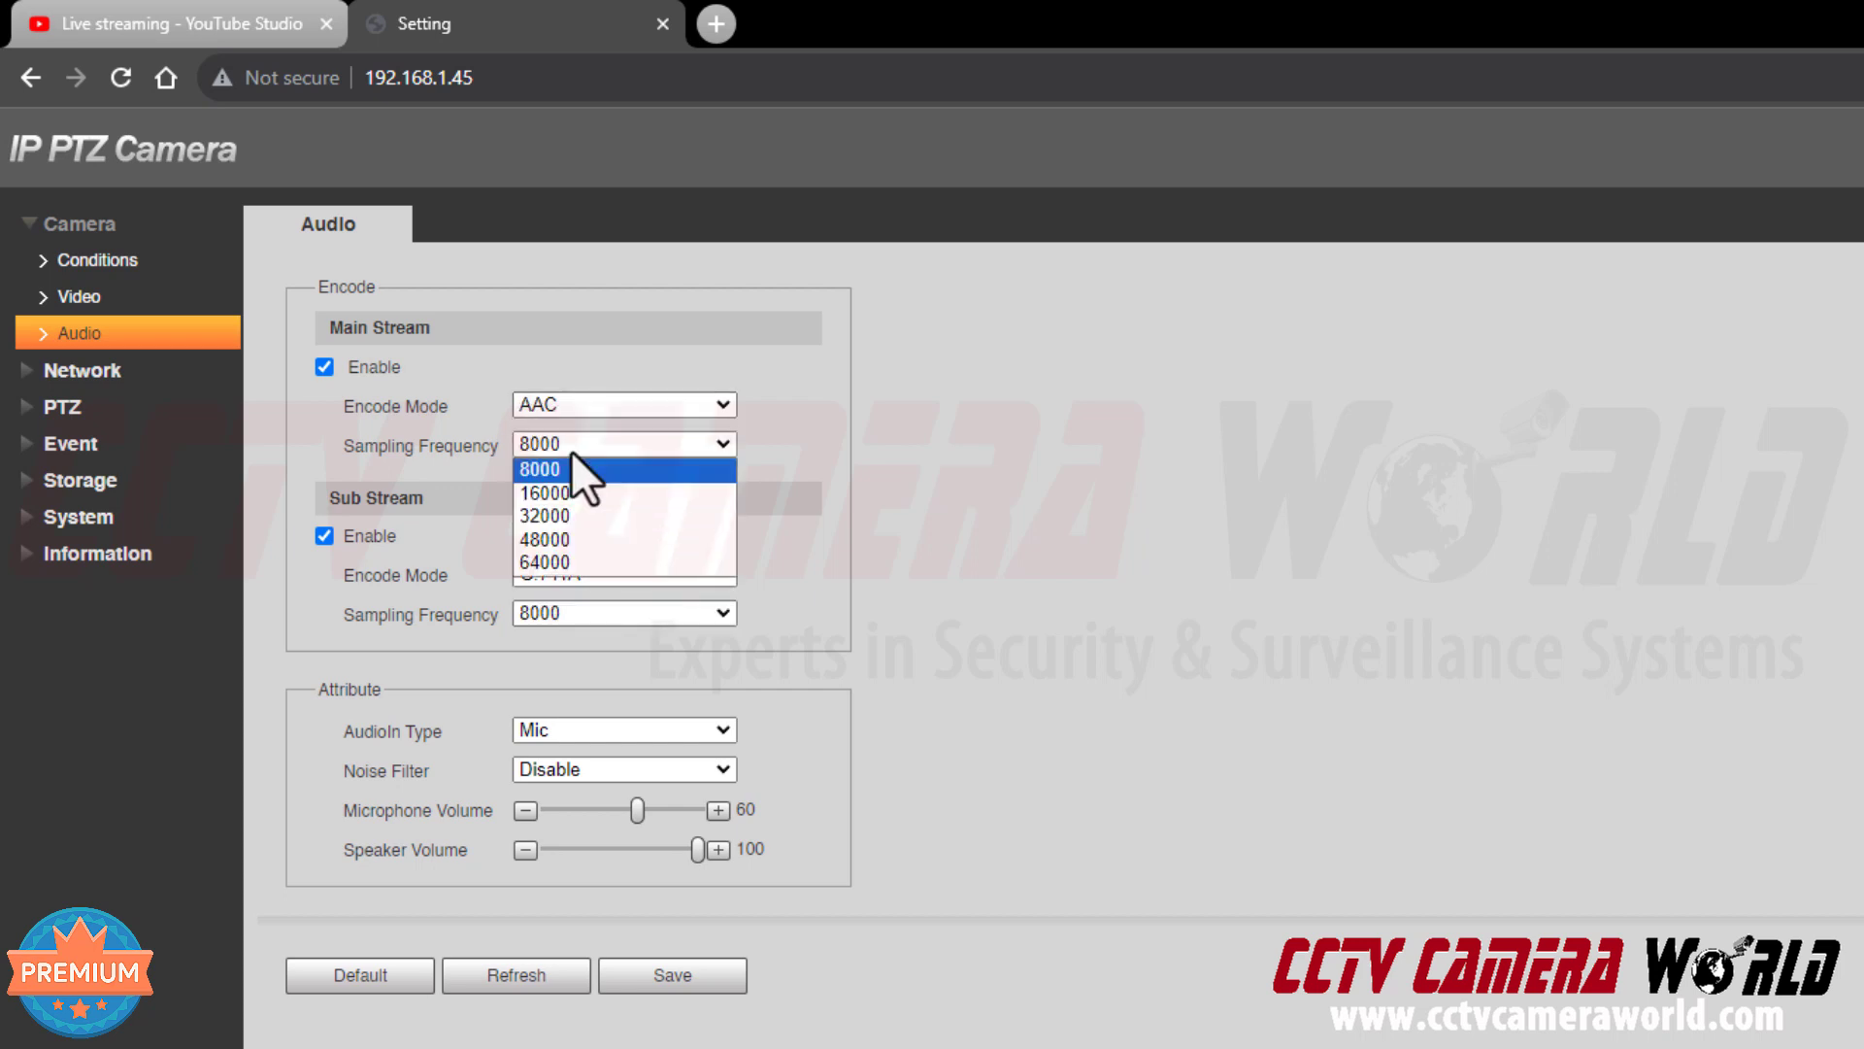
click(557, 563)
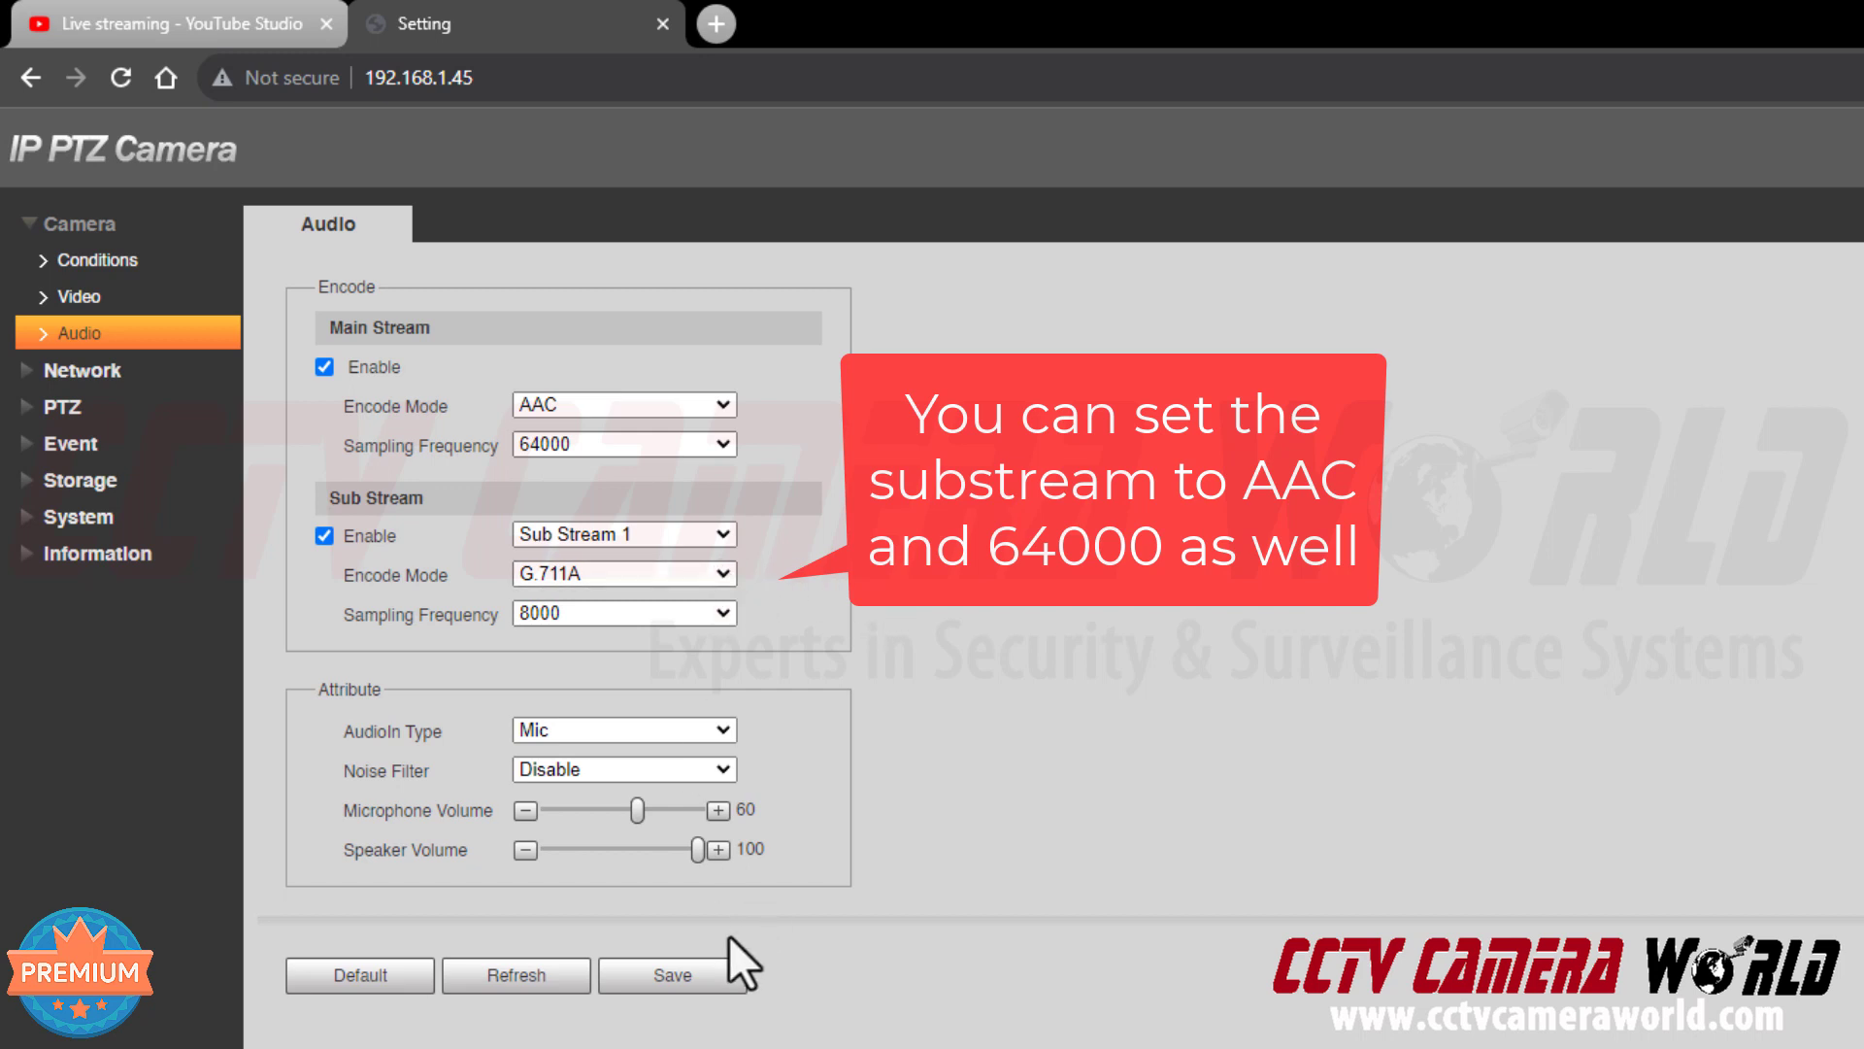
click(686, 974)
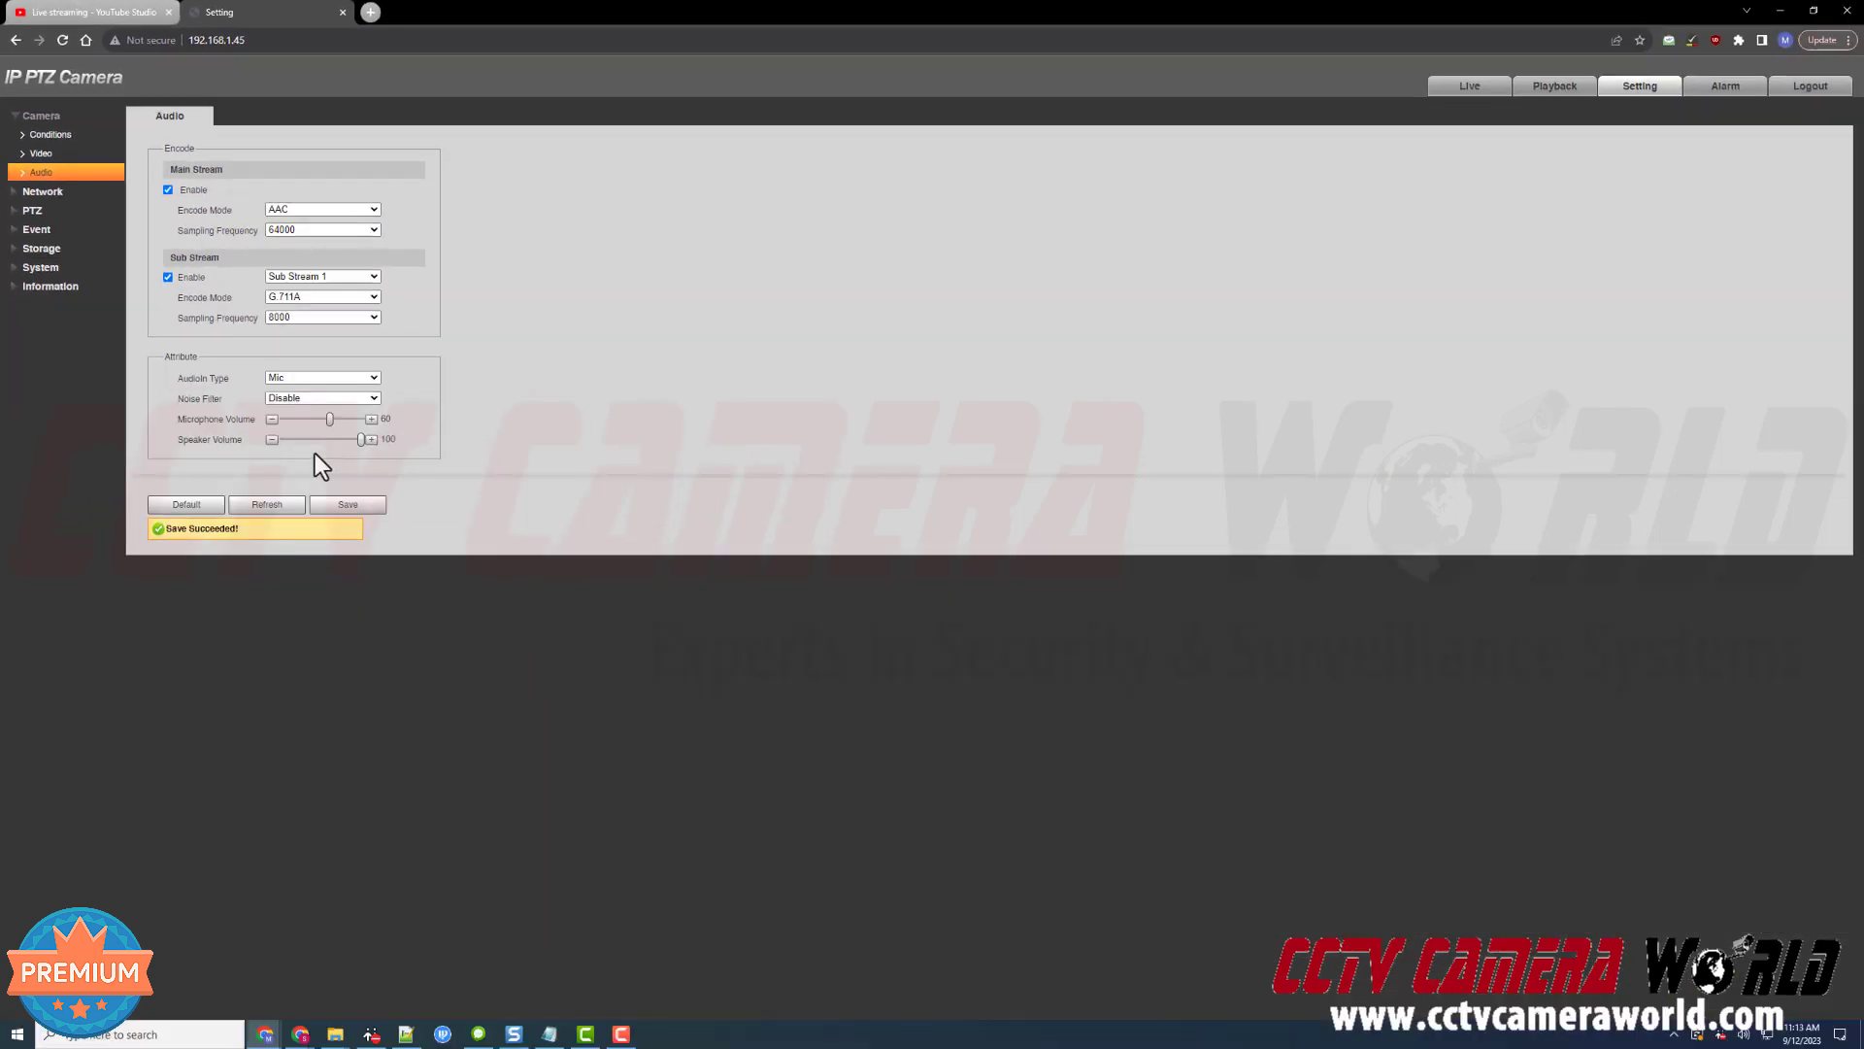
Save the enabled RTMP main-stream push to YouTube and accept the third-party server warning
click(74, 192)
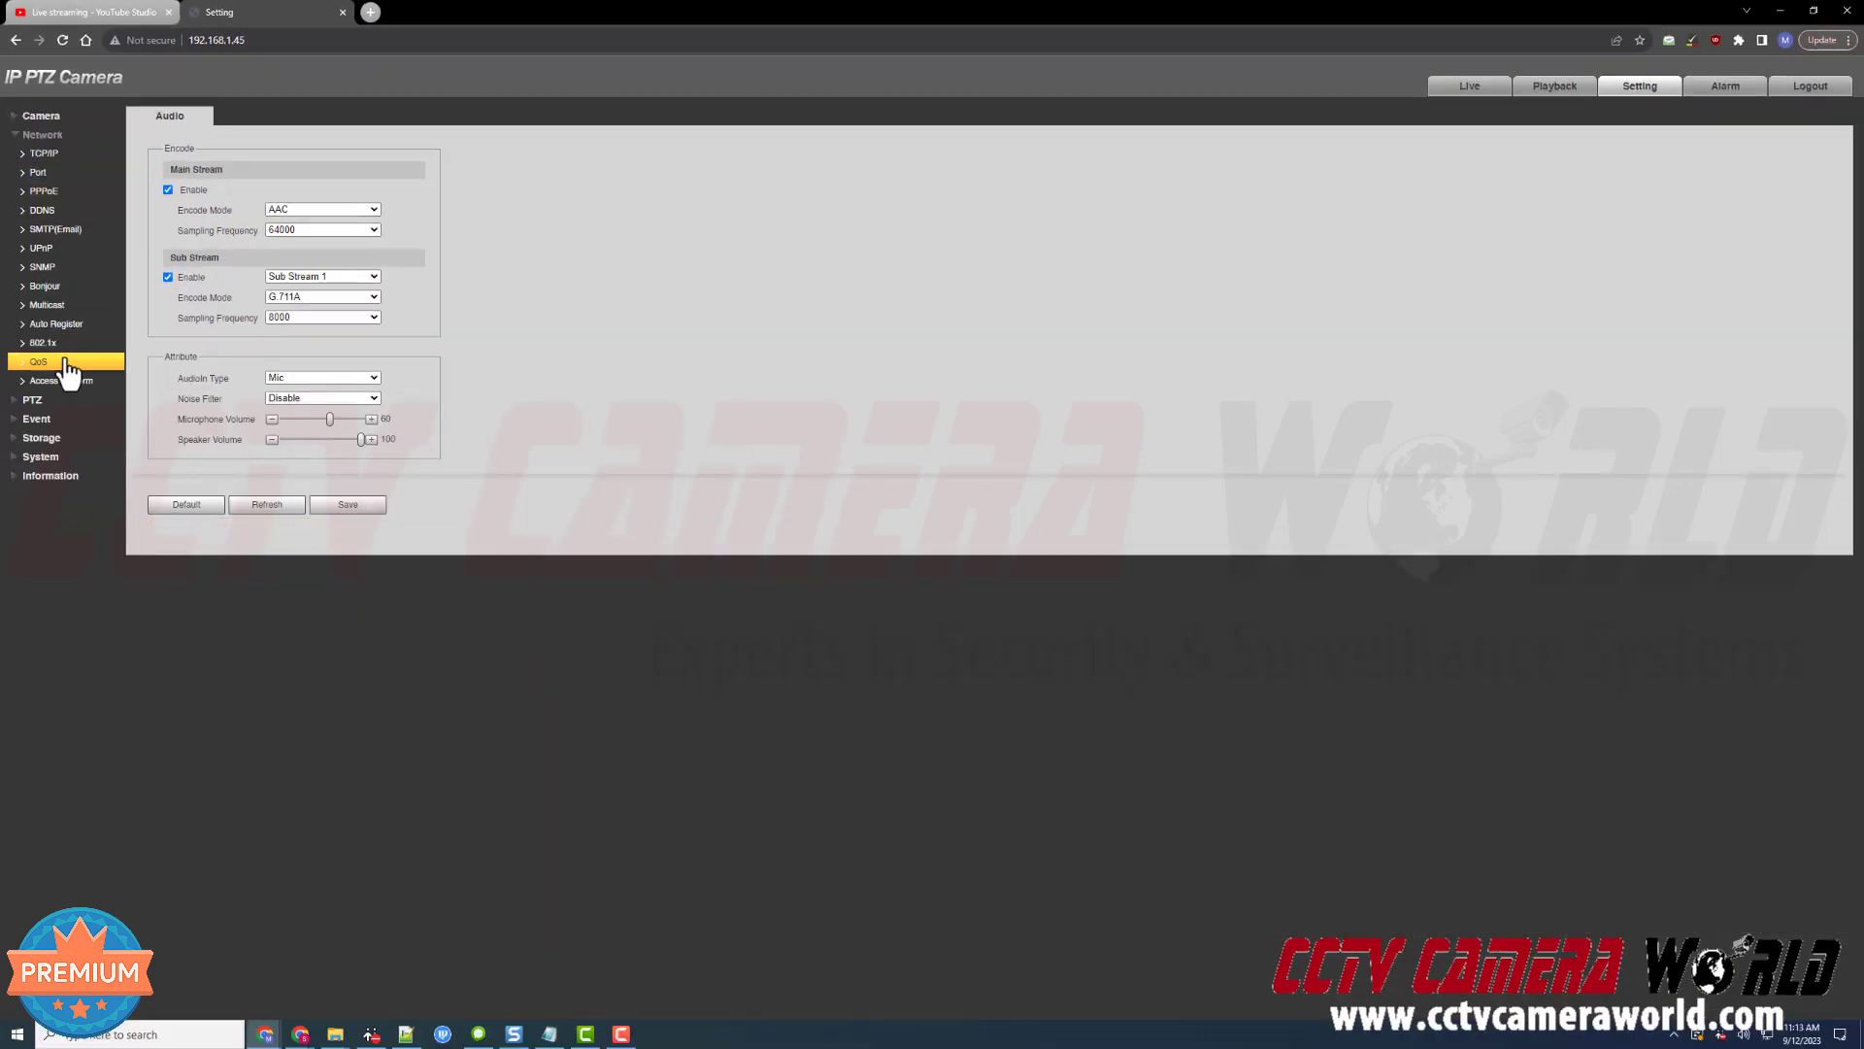
click(61, 382)
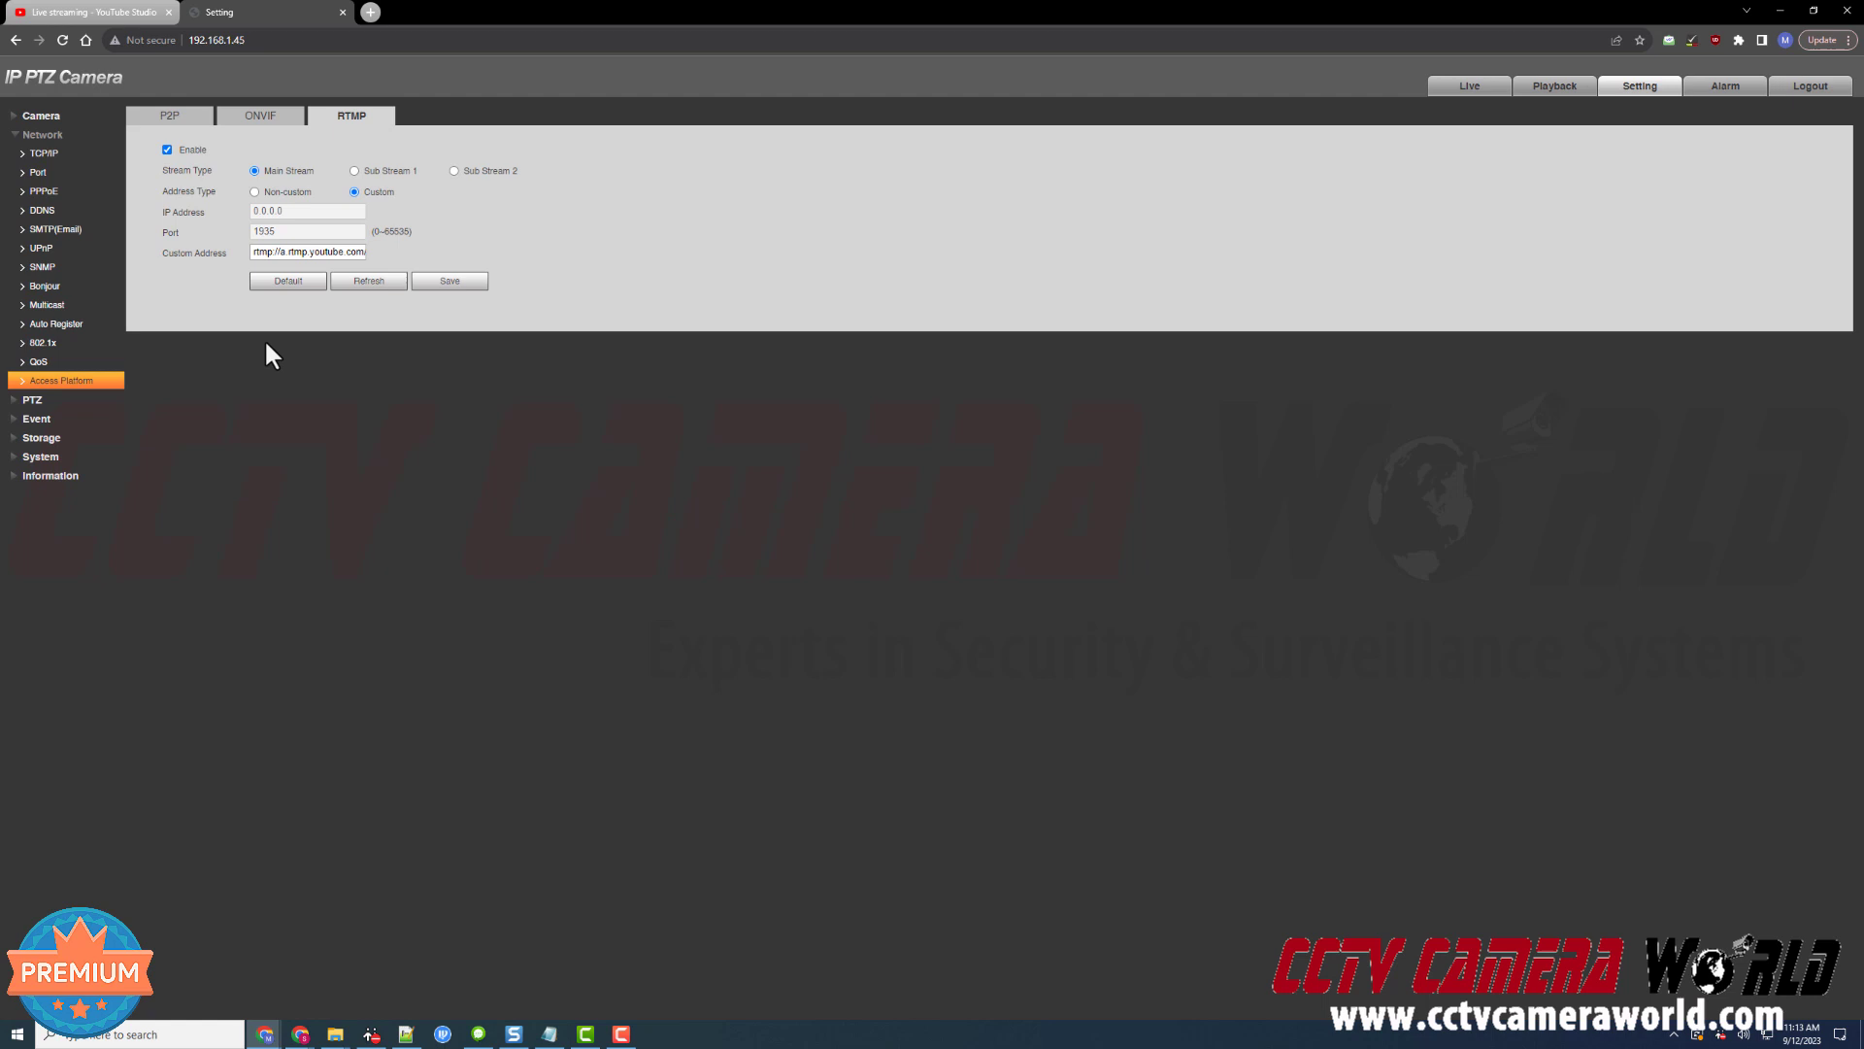
click(449, 281)
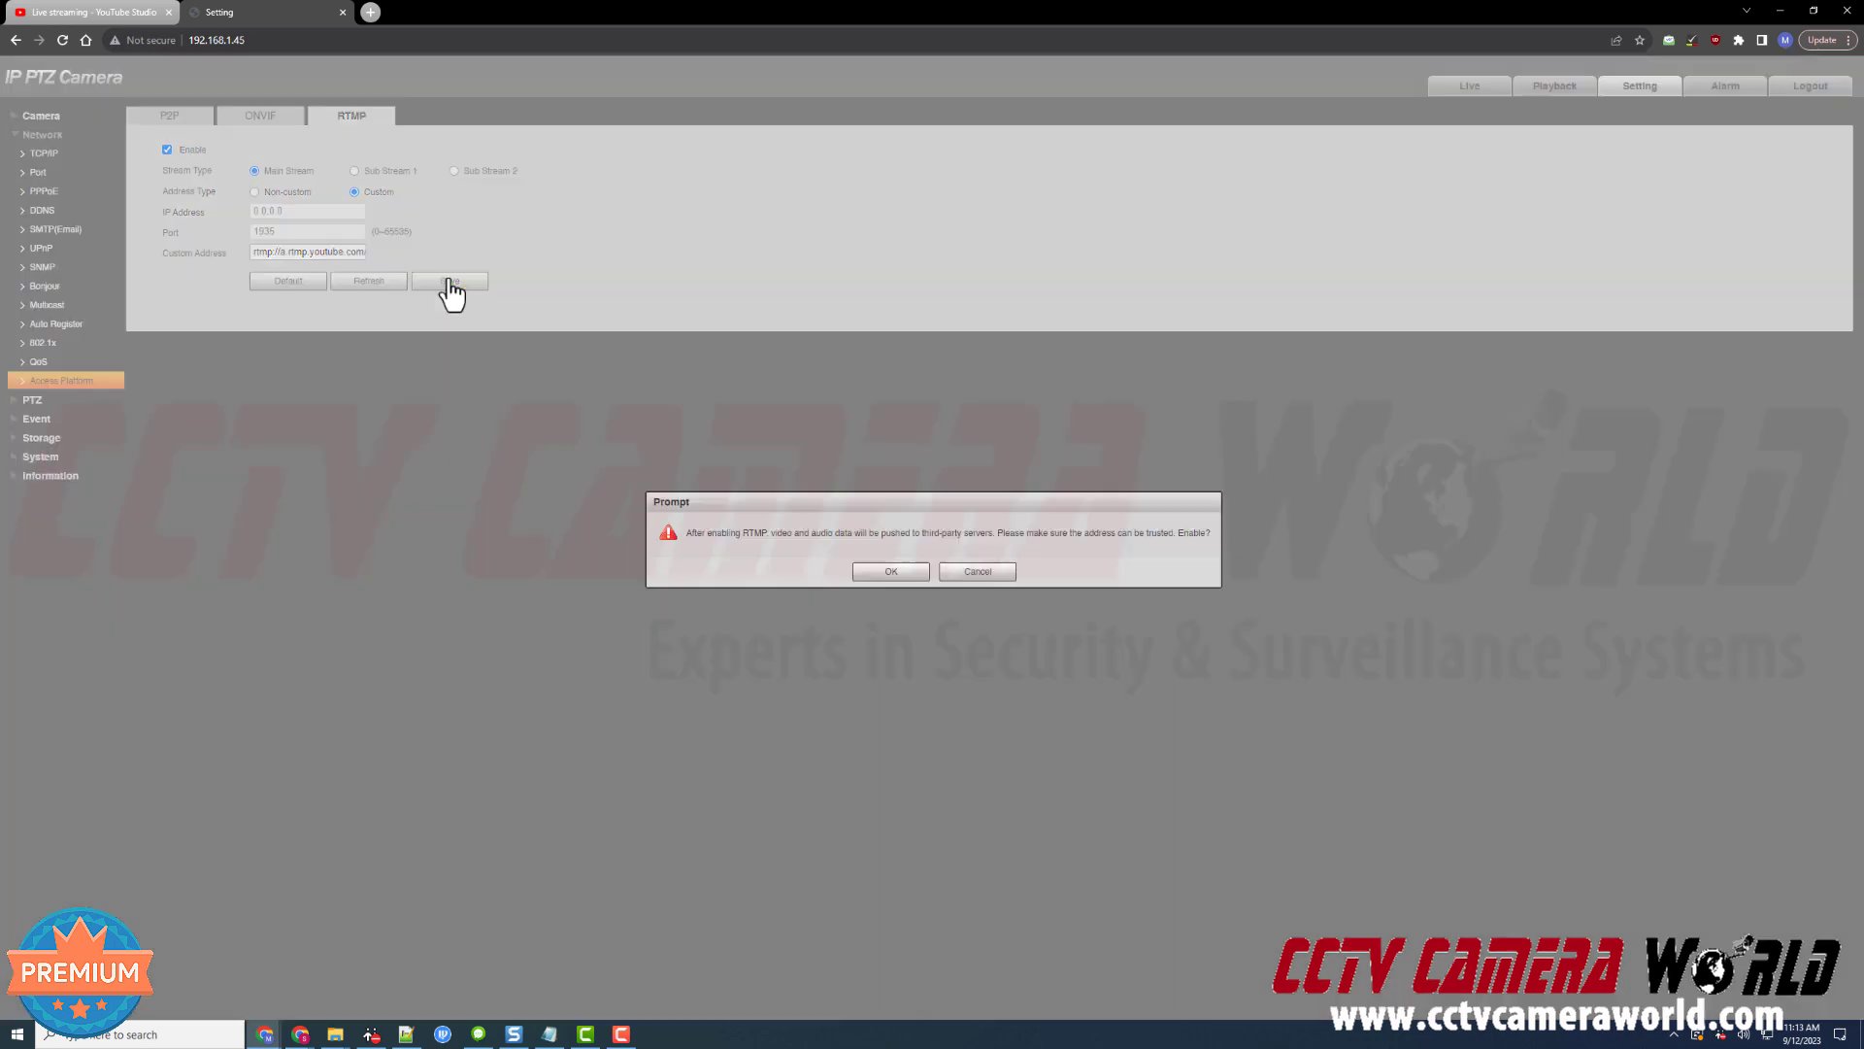
click(871, 573)
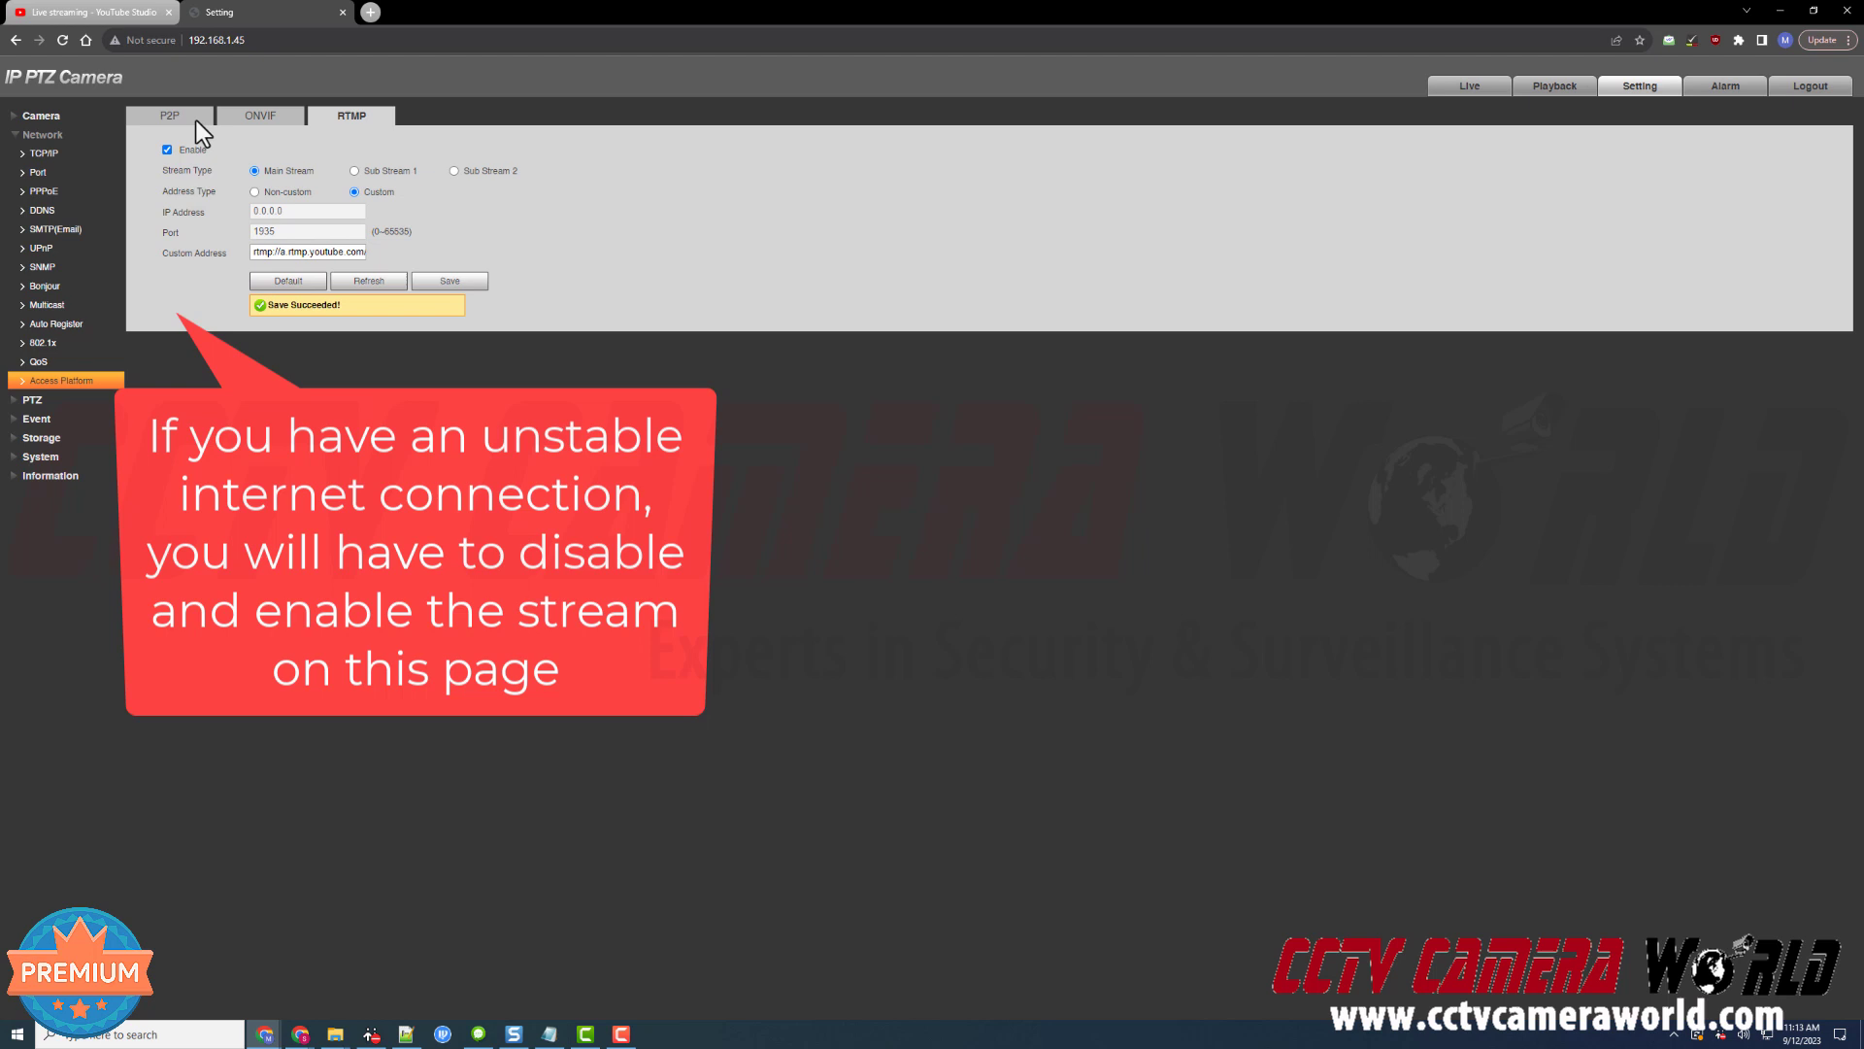
click(102, 11)
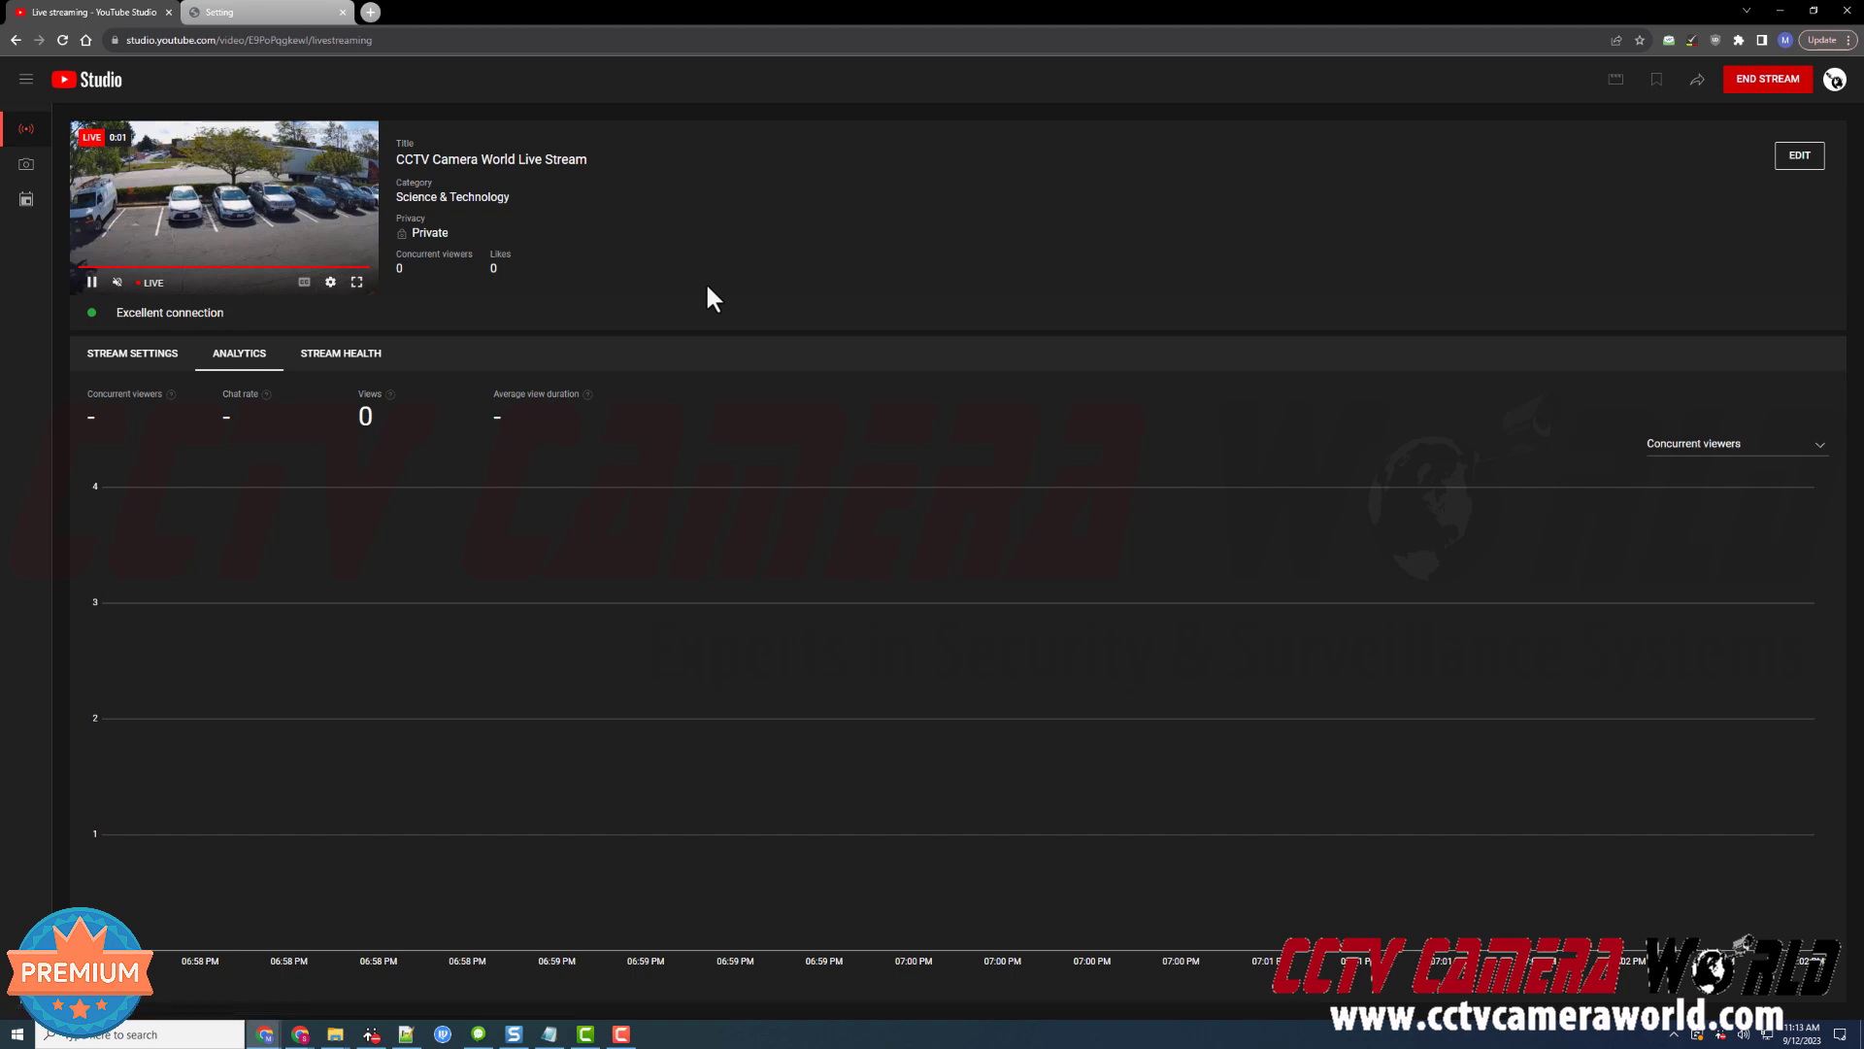
drag(224, 313, 117, 312)
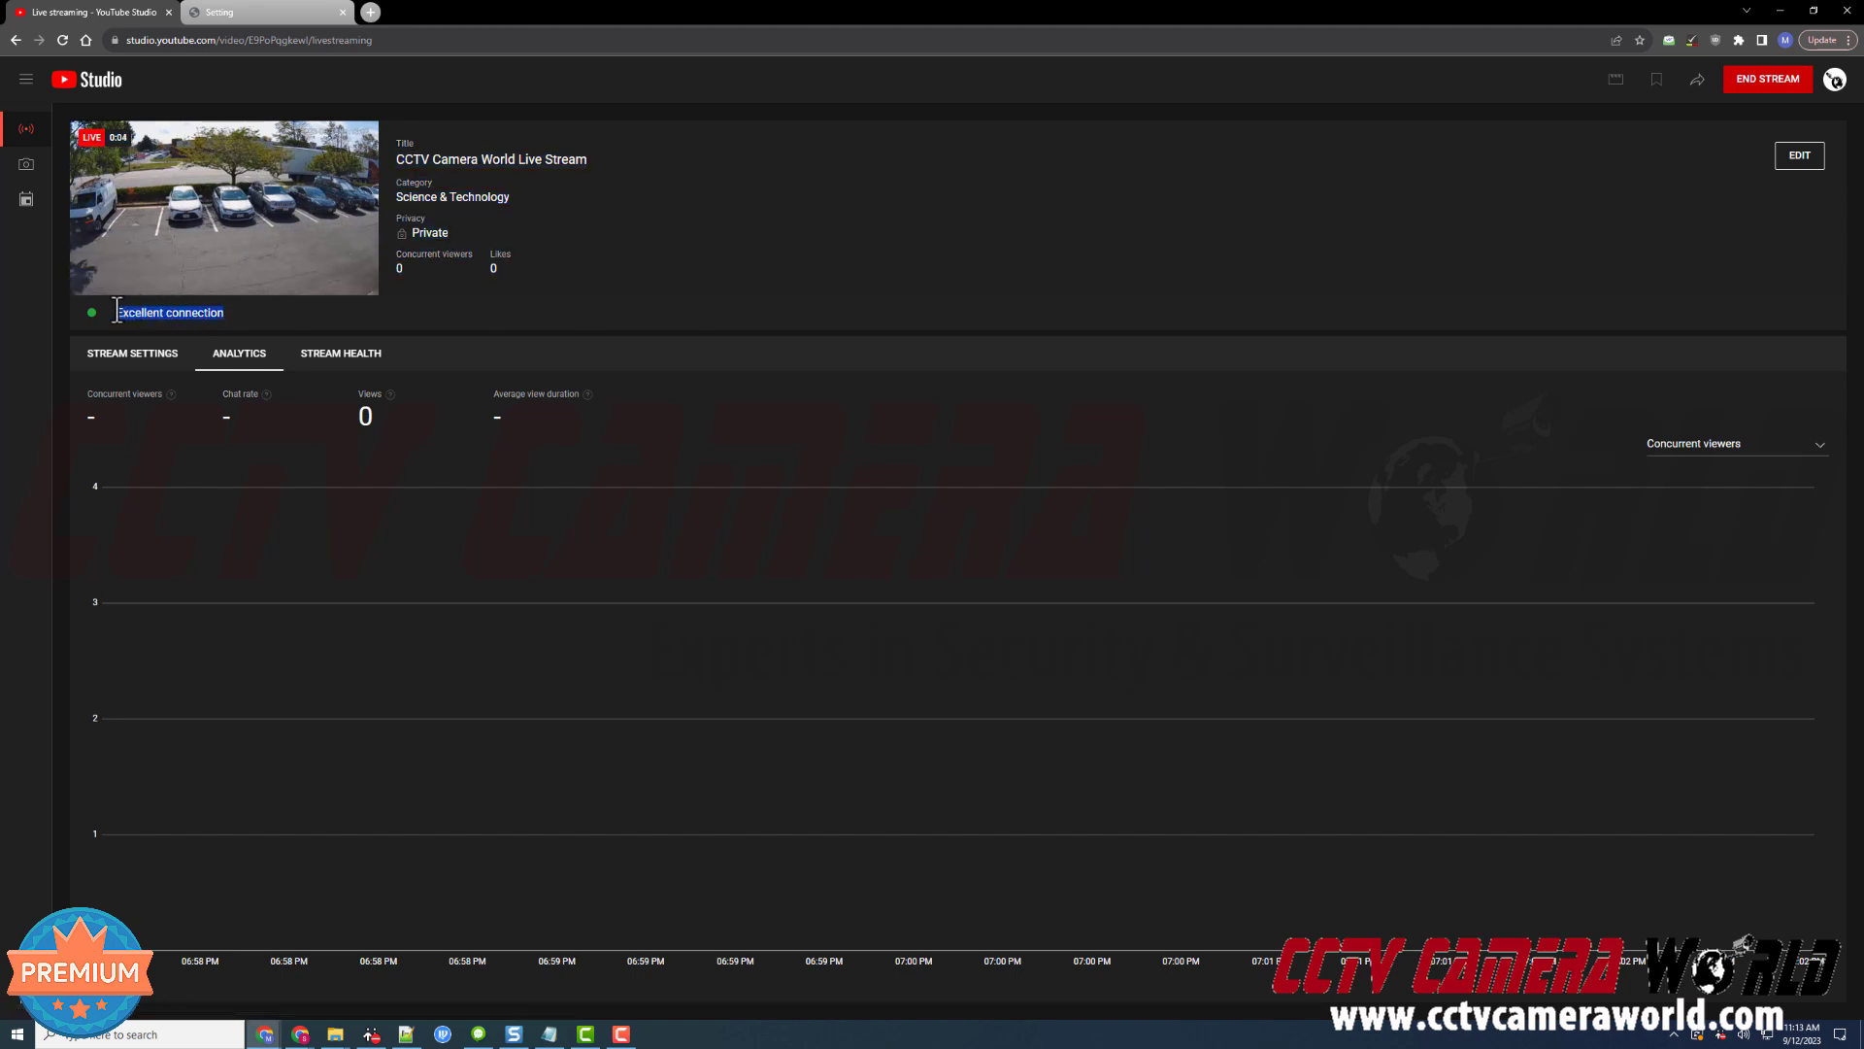
click(400, 315)
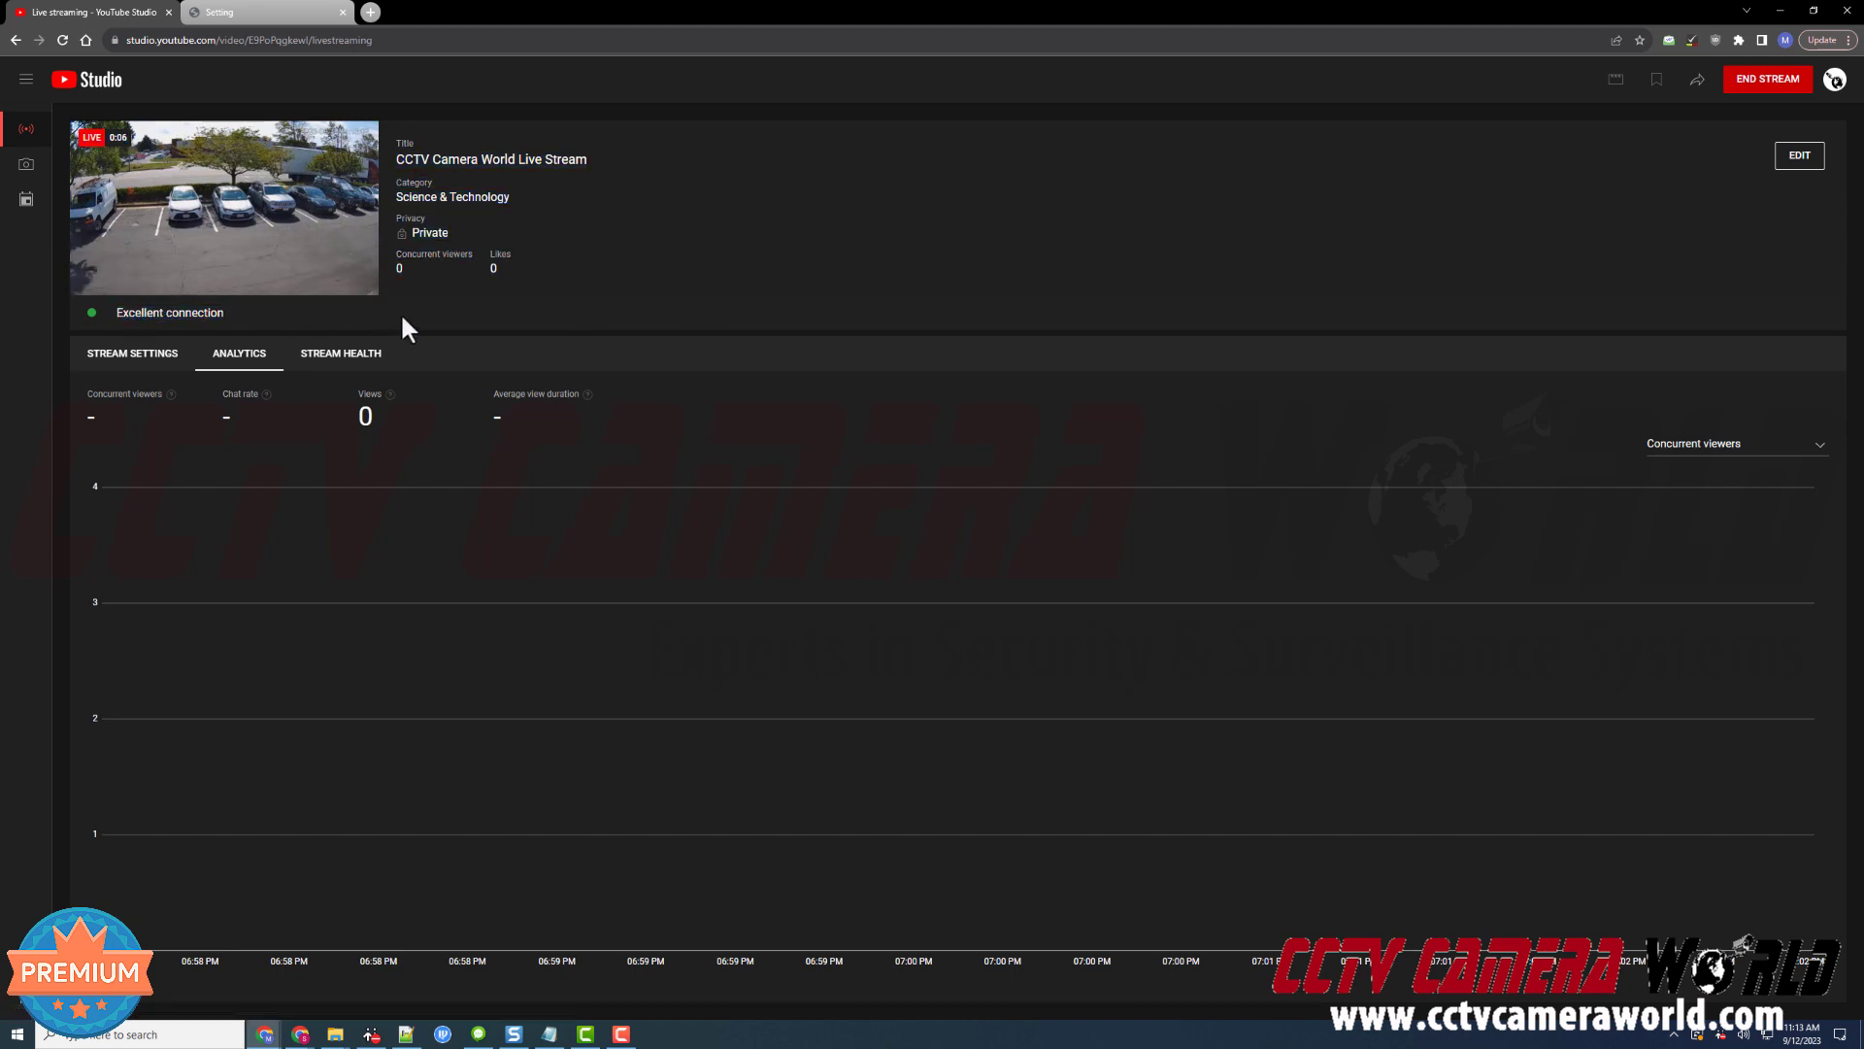
click(249, 12)
click(194, 43)
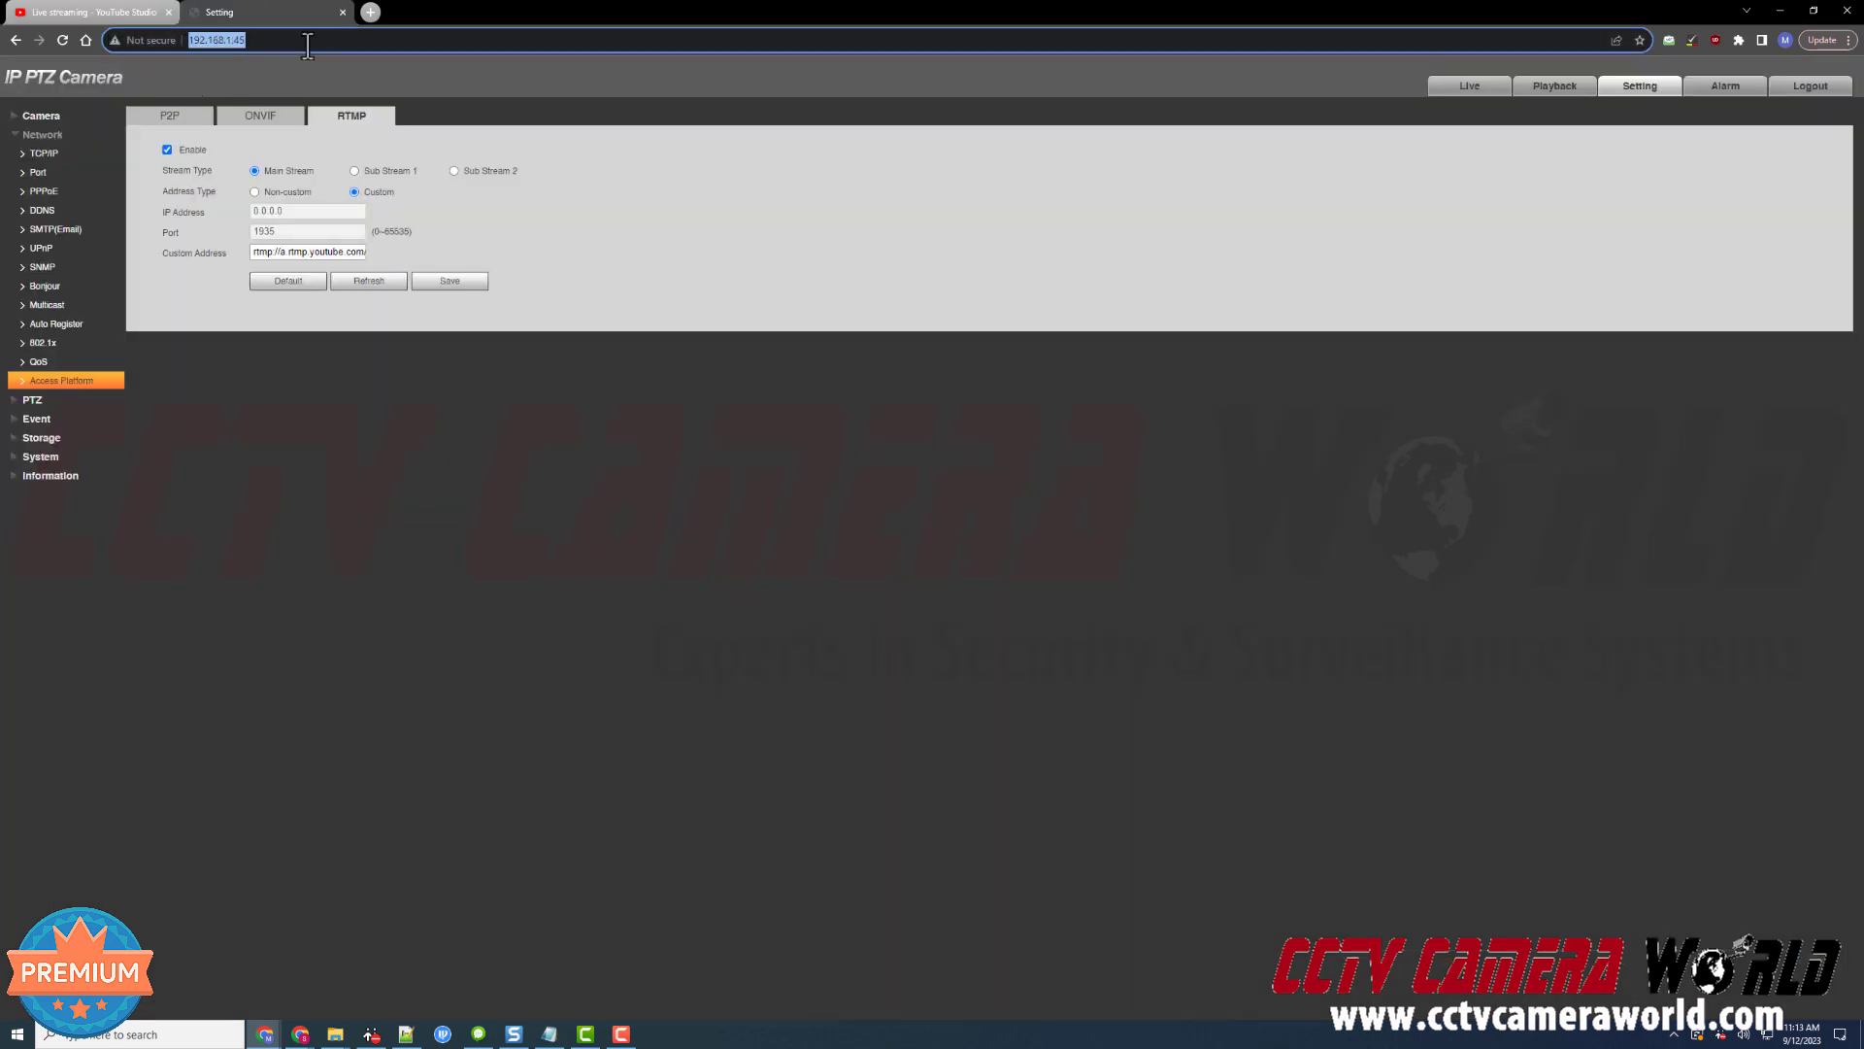
click(568, 142)
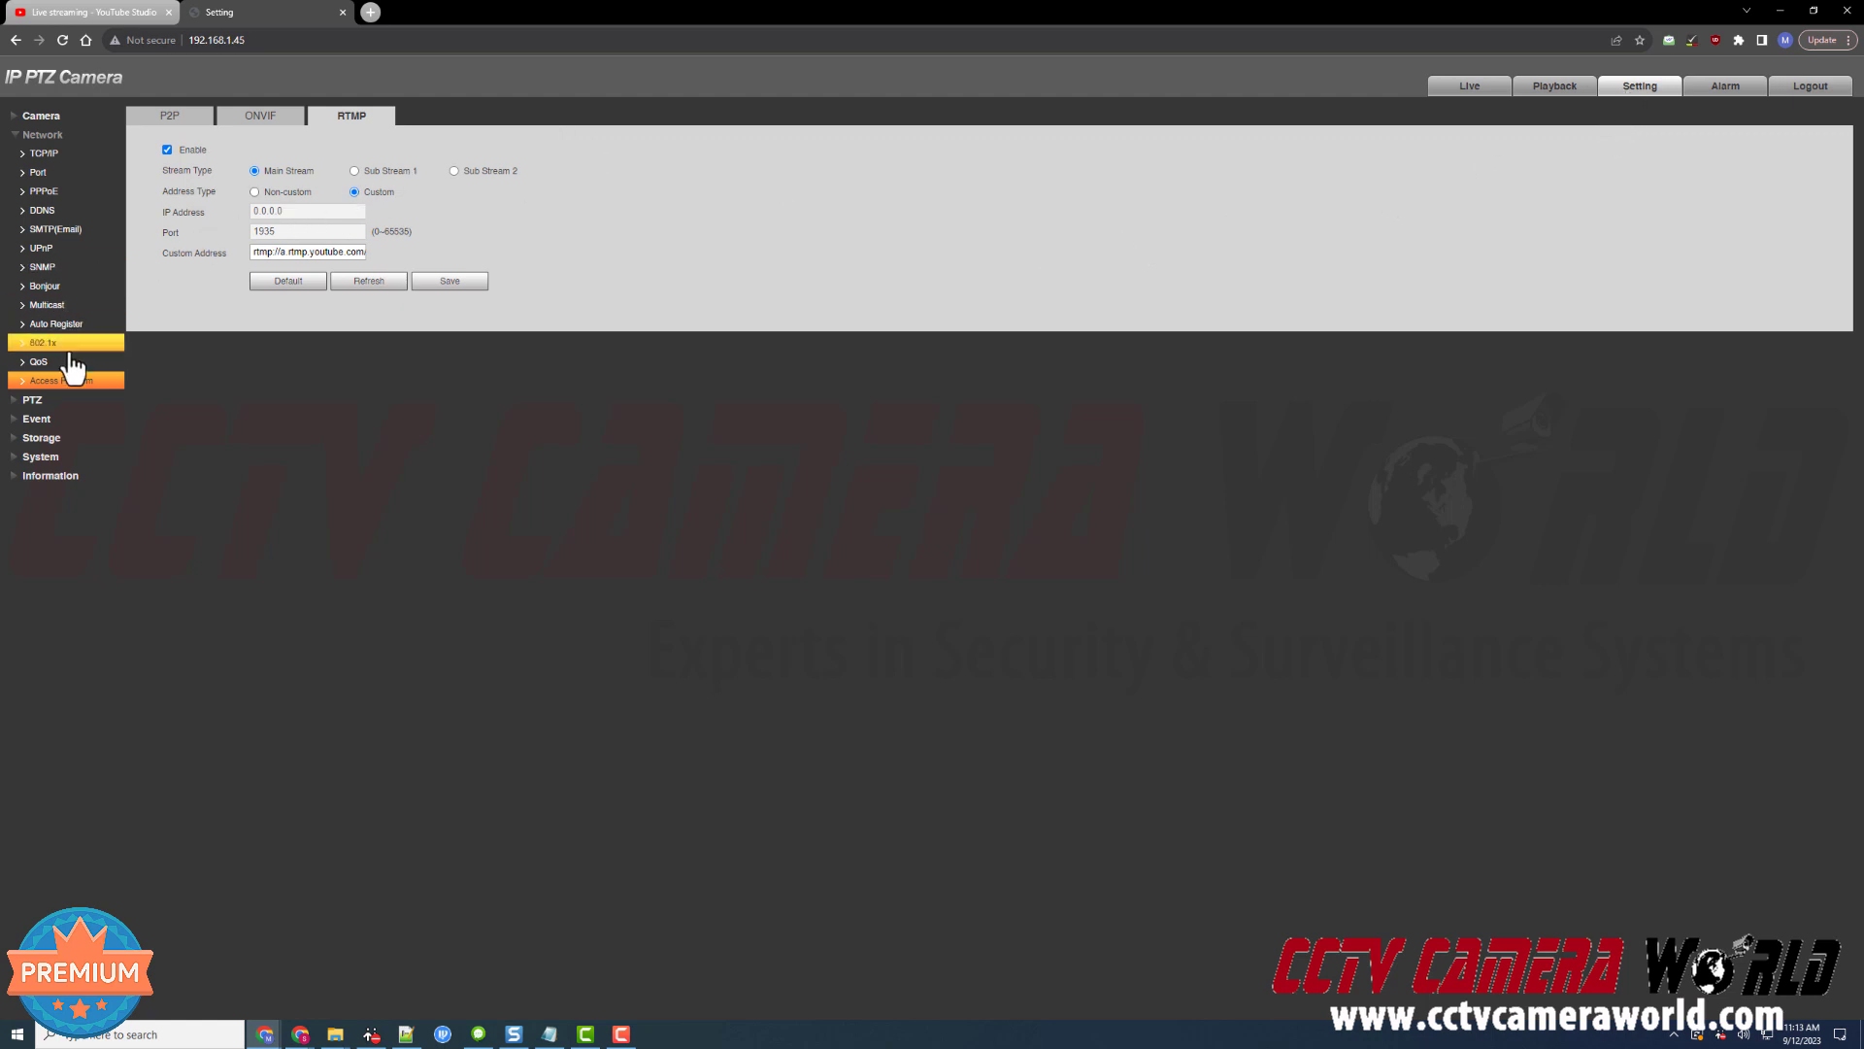
click(174, 124)
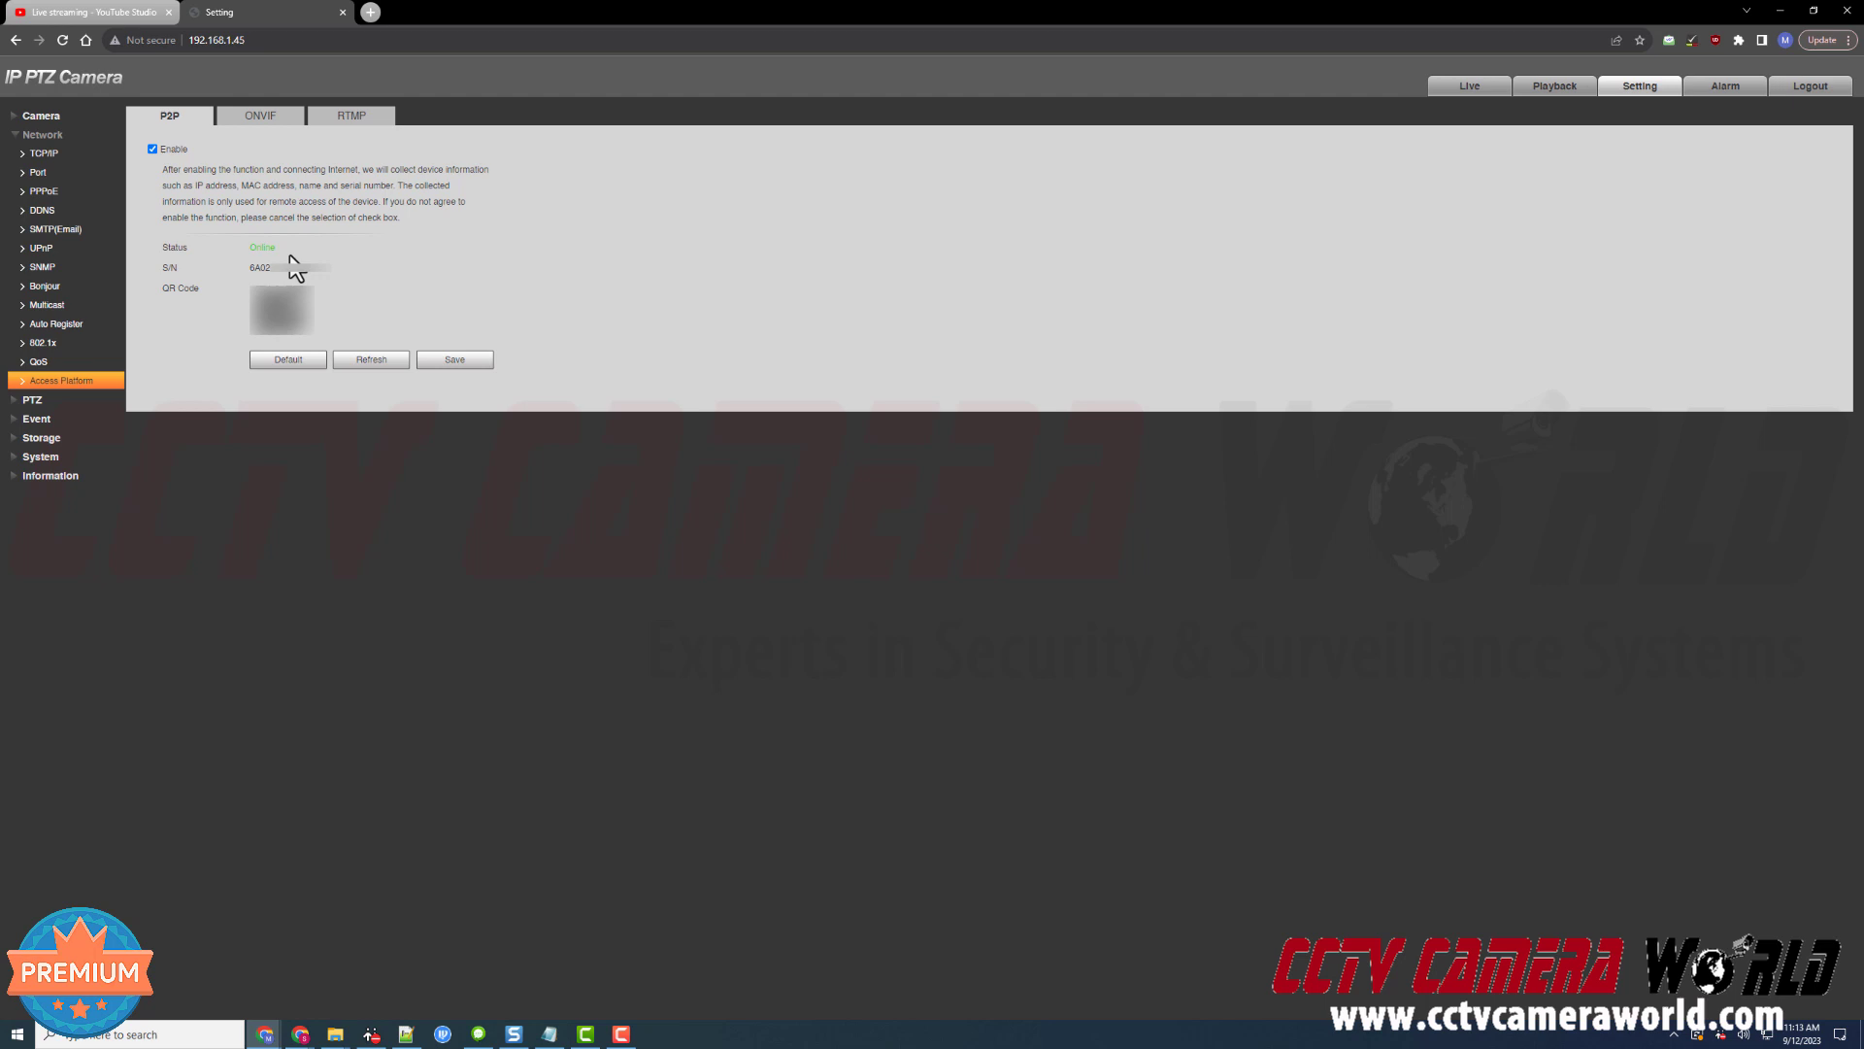
click(350, 118)
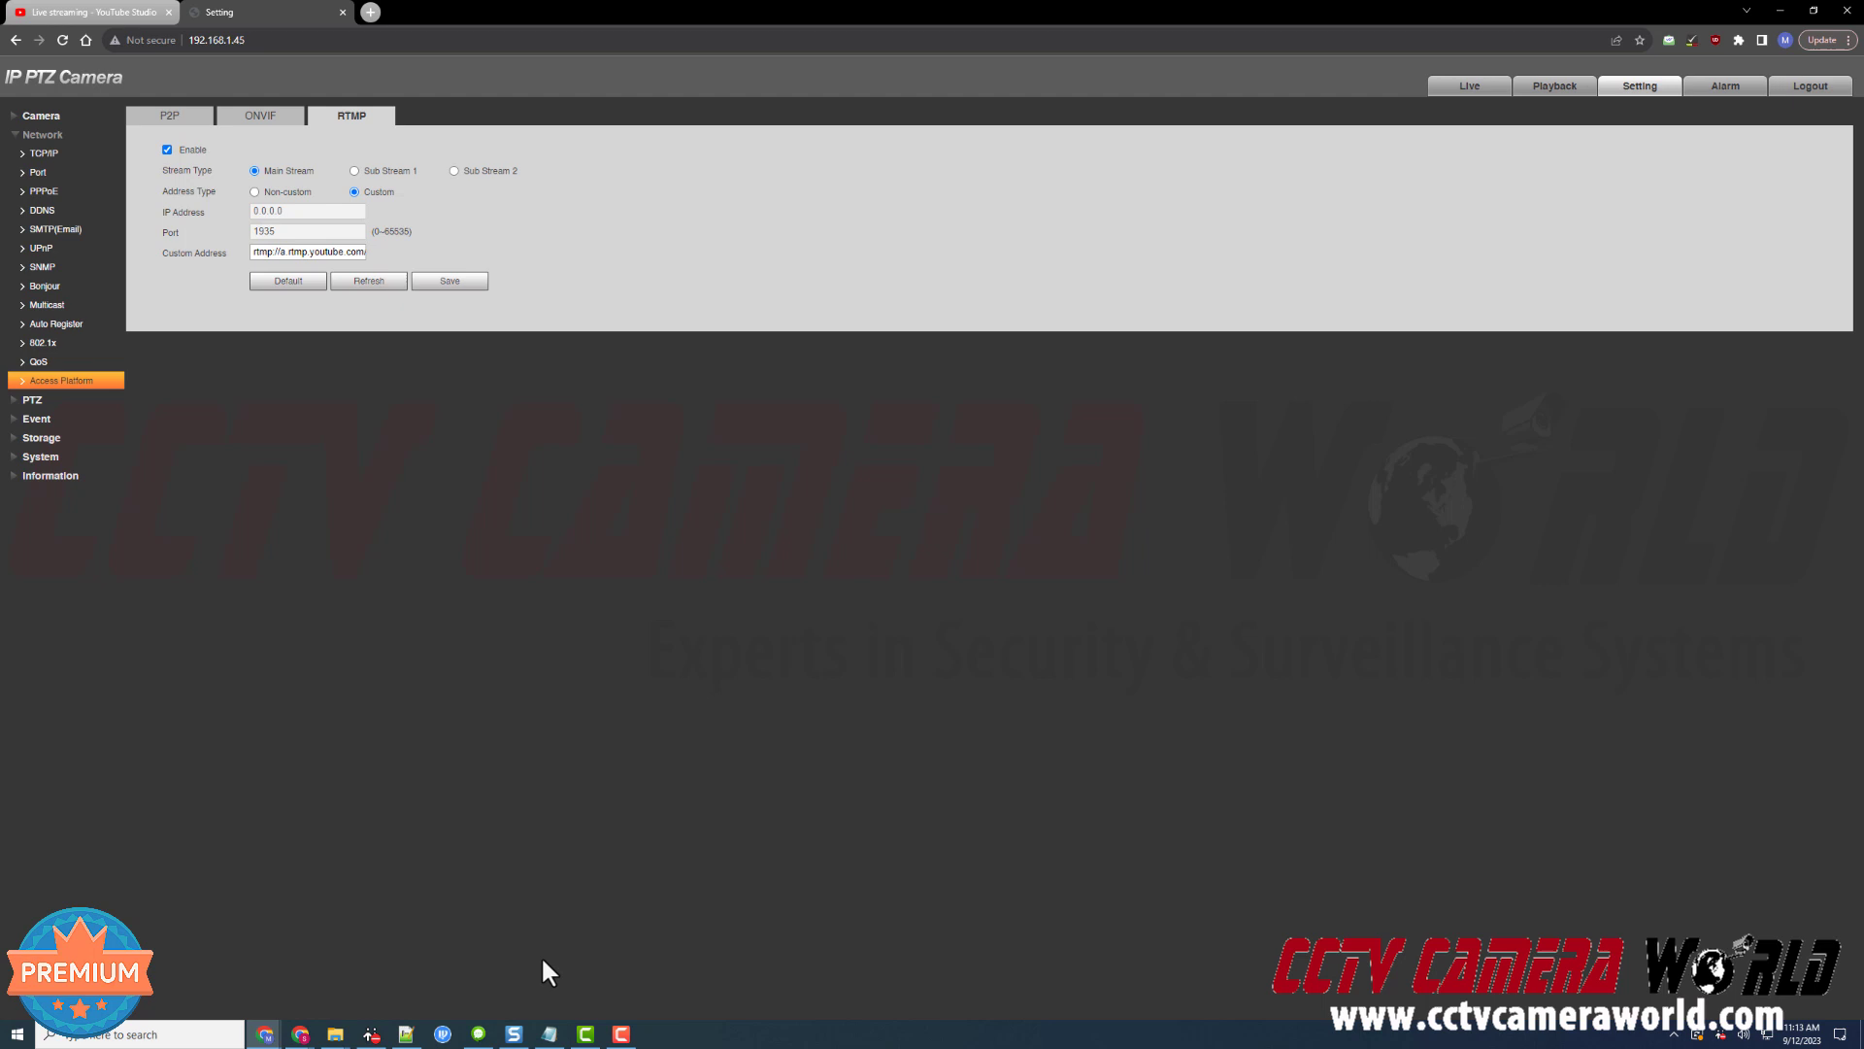
click(548, 1028)
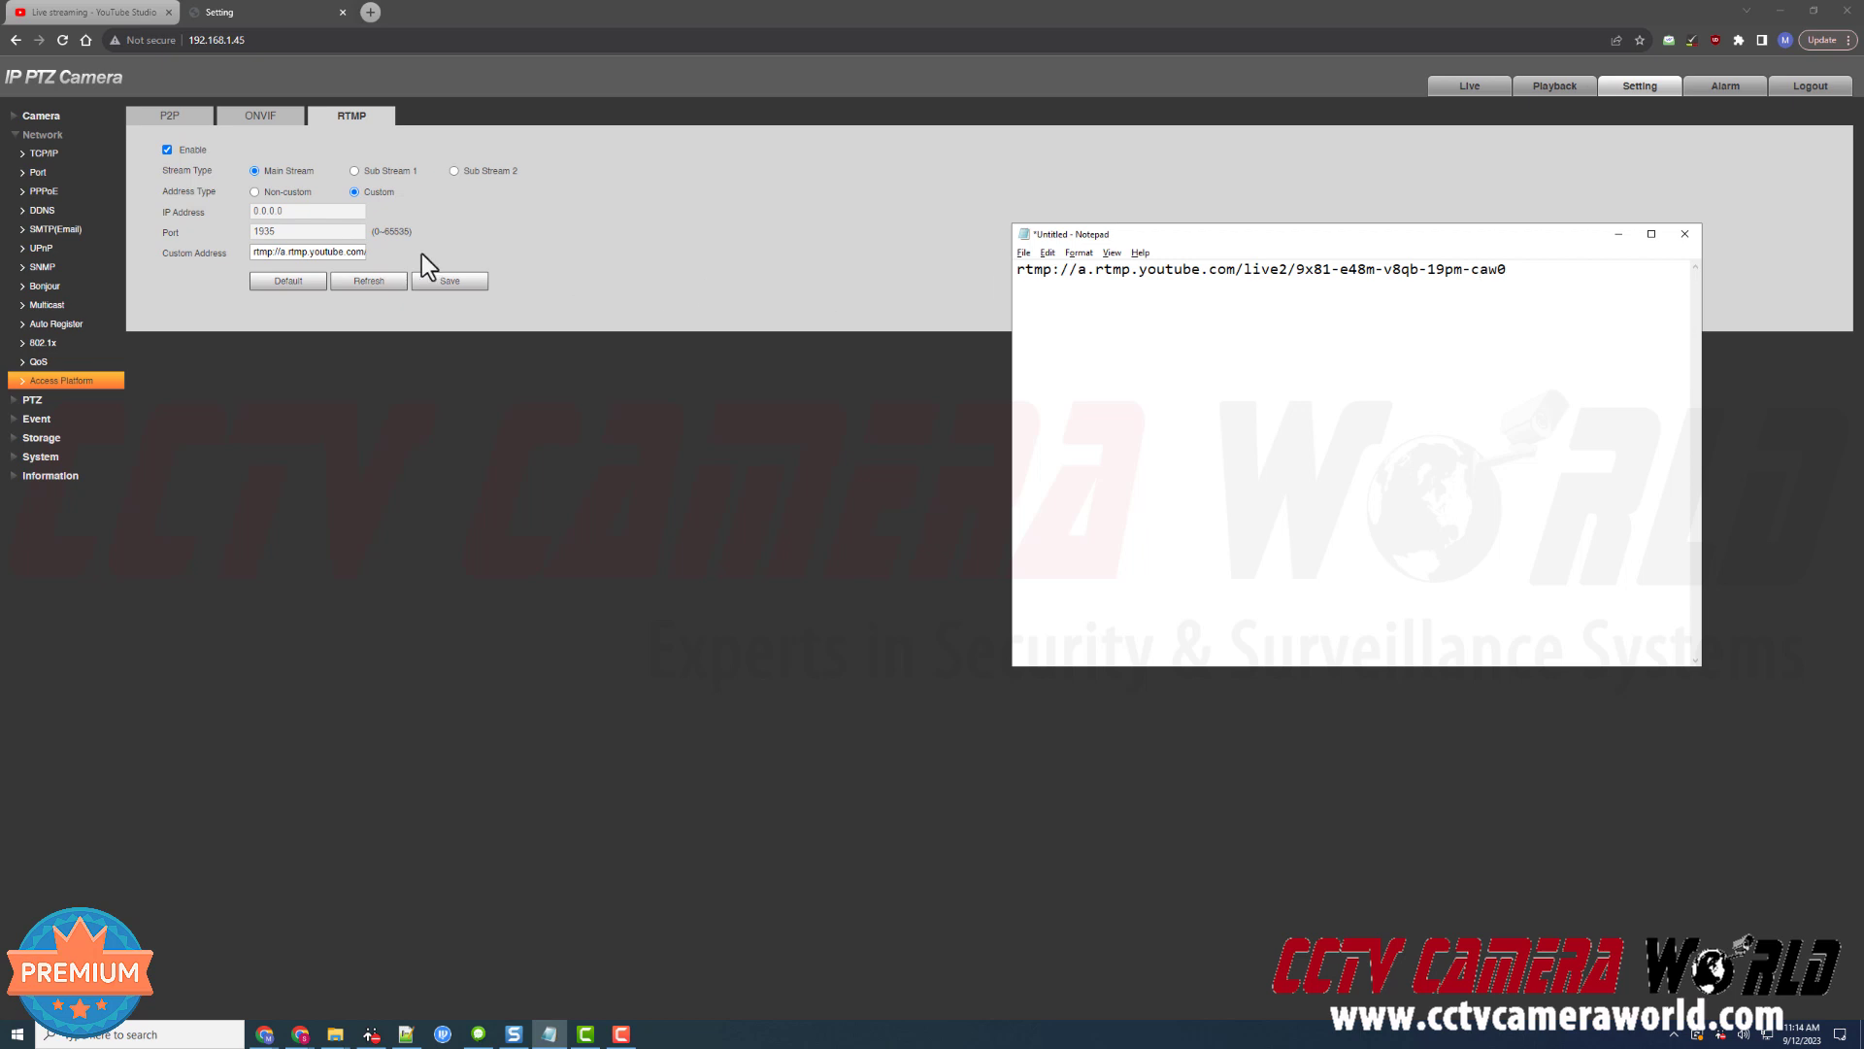
click(254, 254)
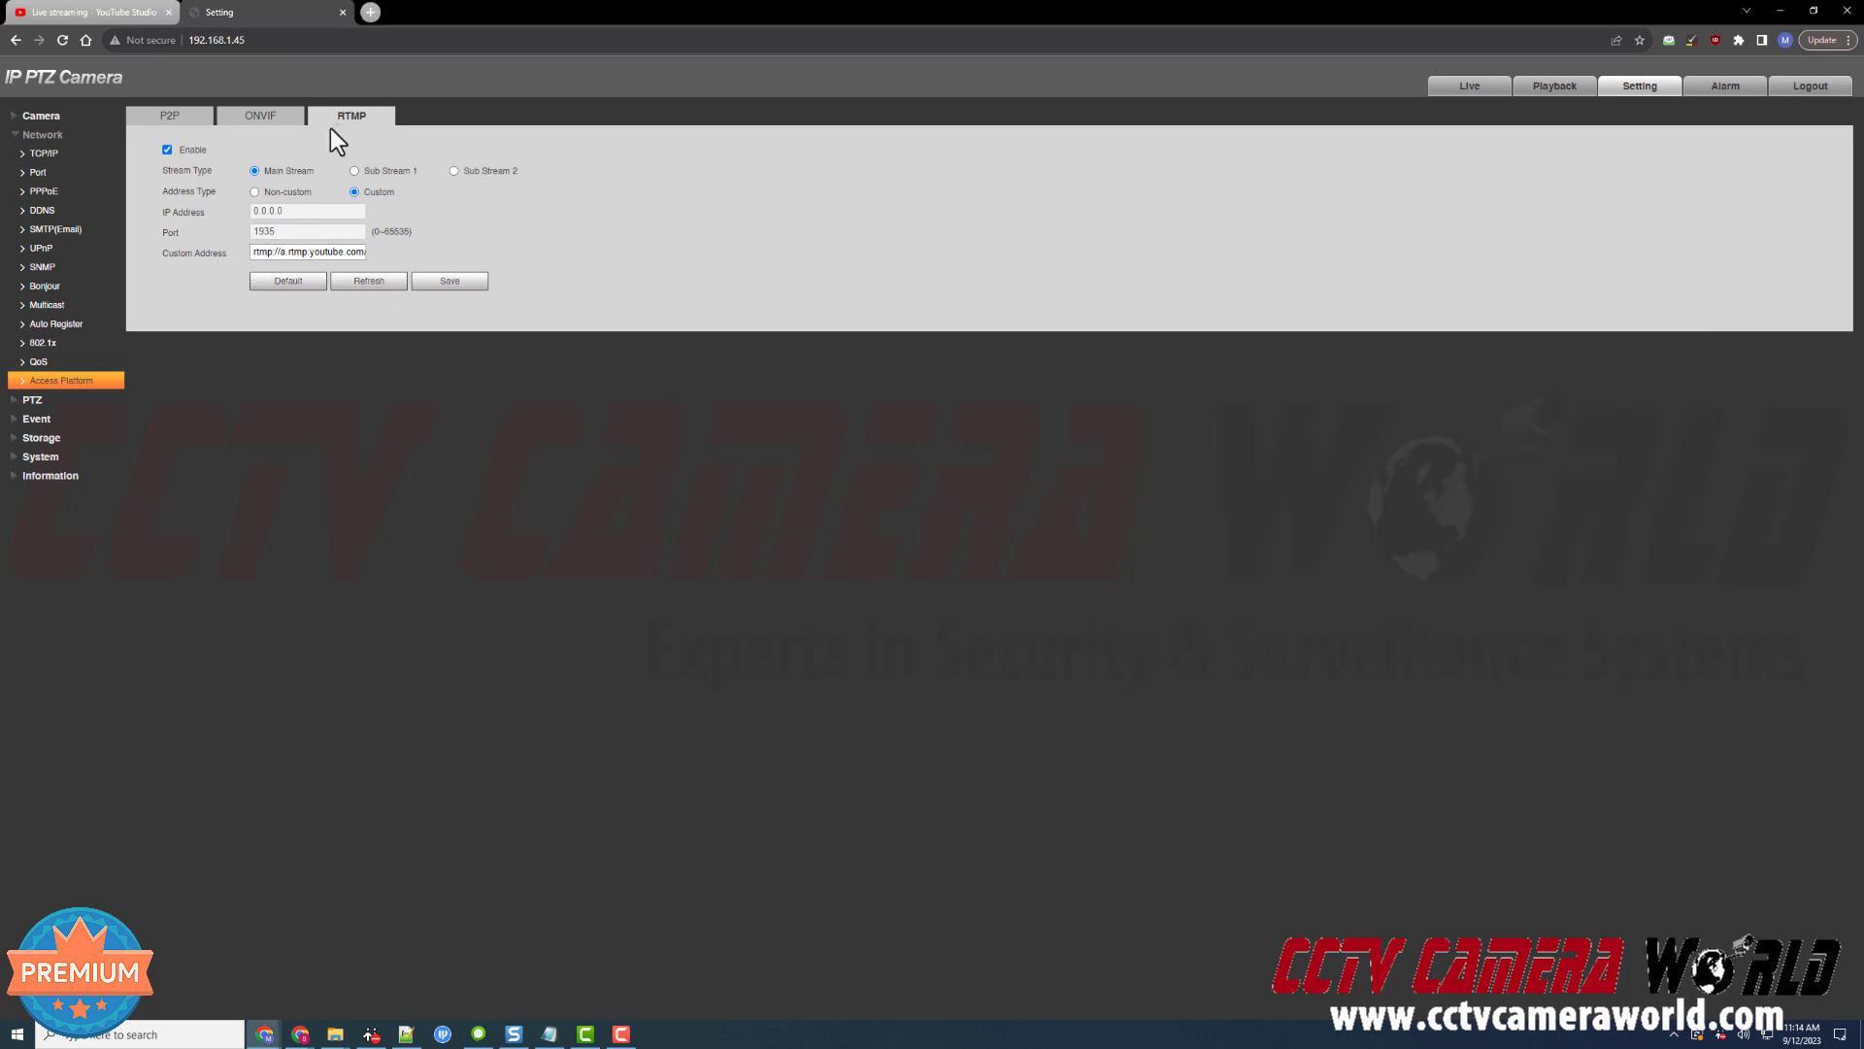
Verify H.264 video and AAC audio encoding, then view the live parking-lot feed in YouTube Studio
click(83, 115)
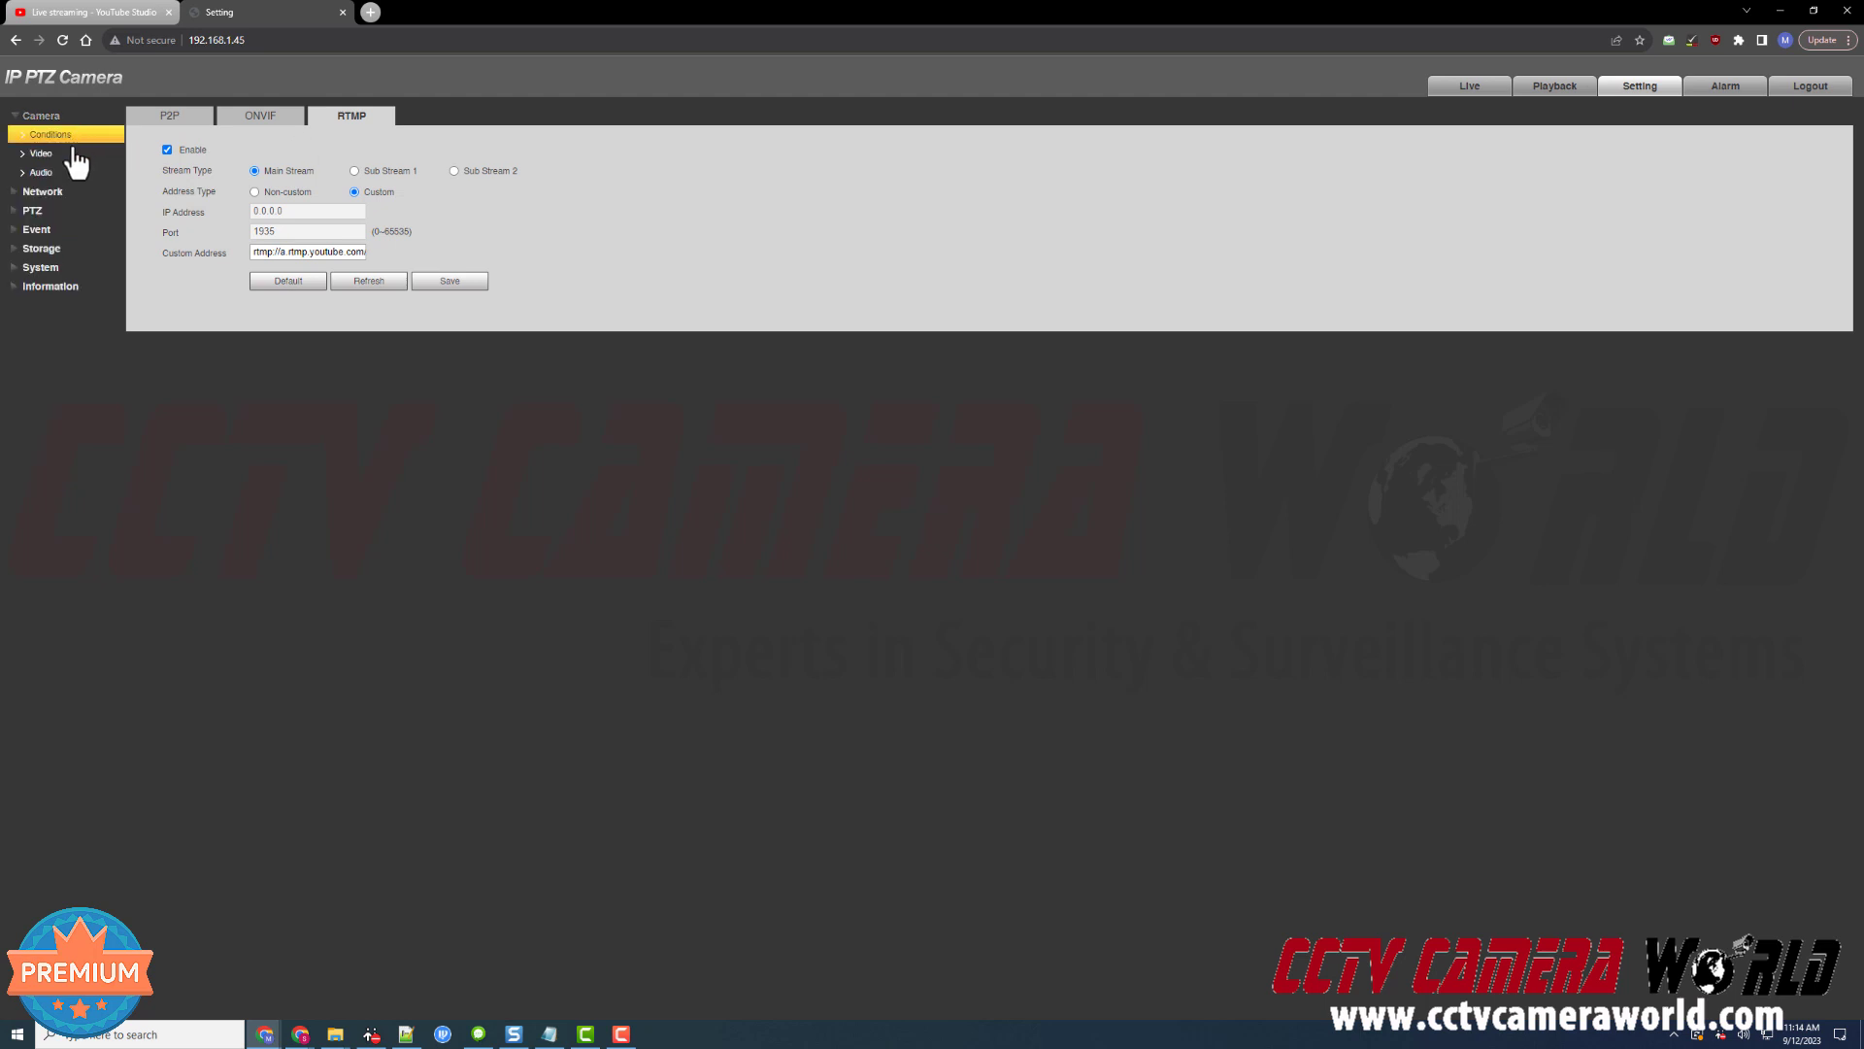
click(72, 153)
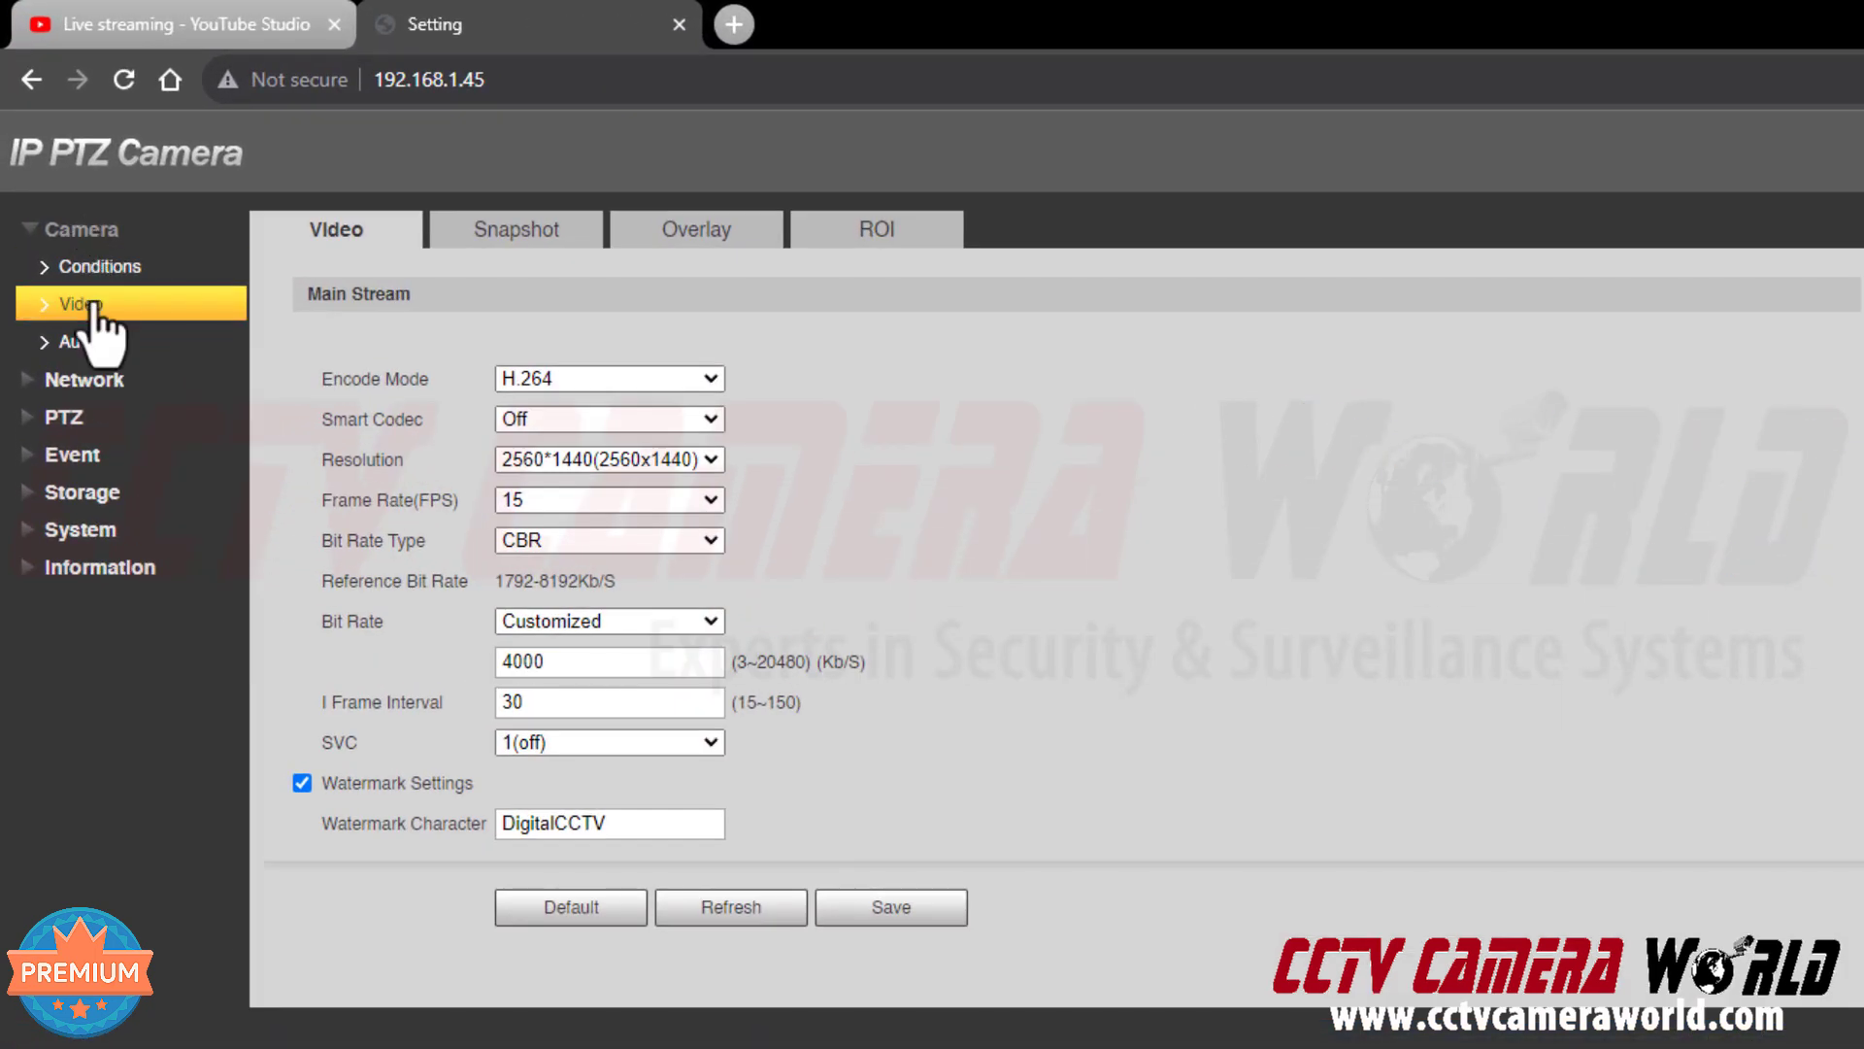
click(531, 375)
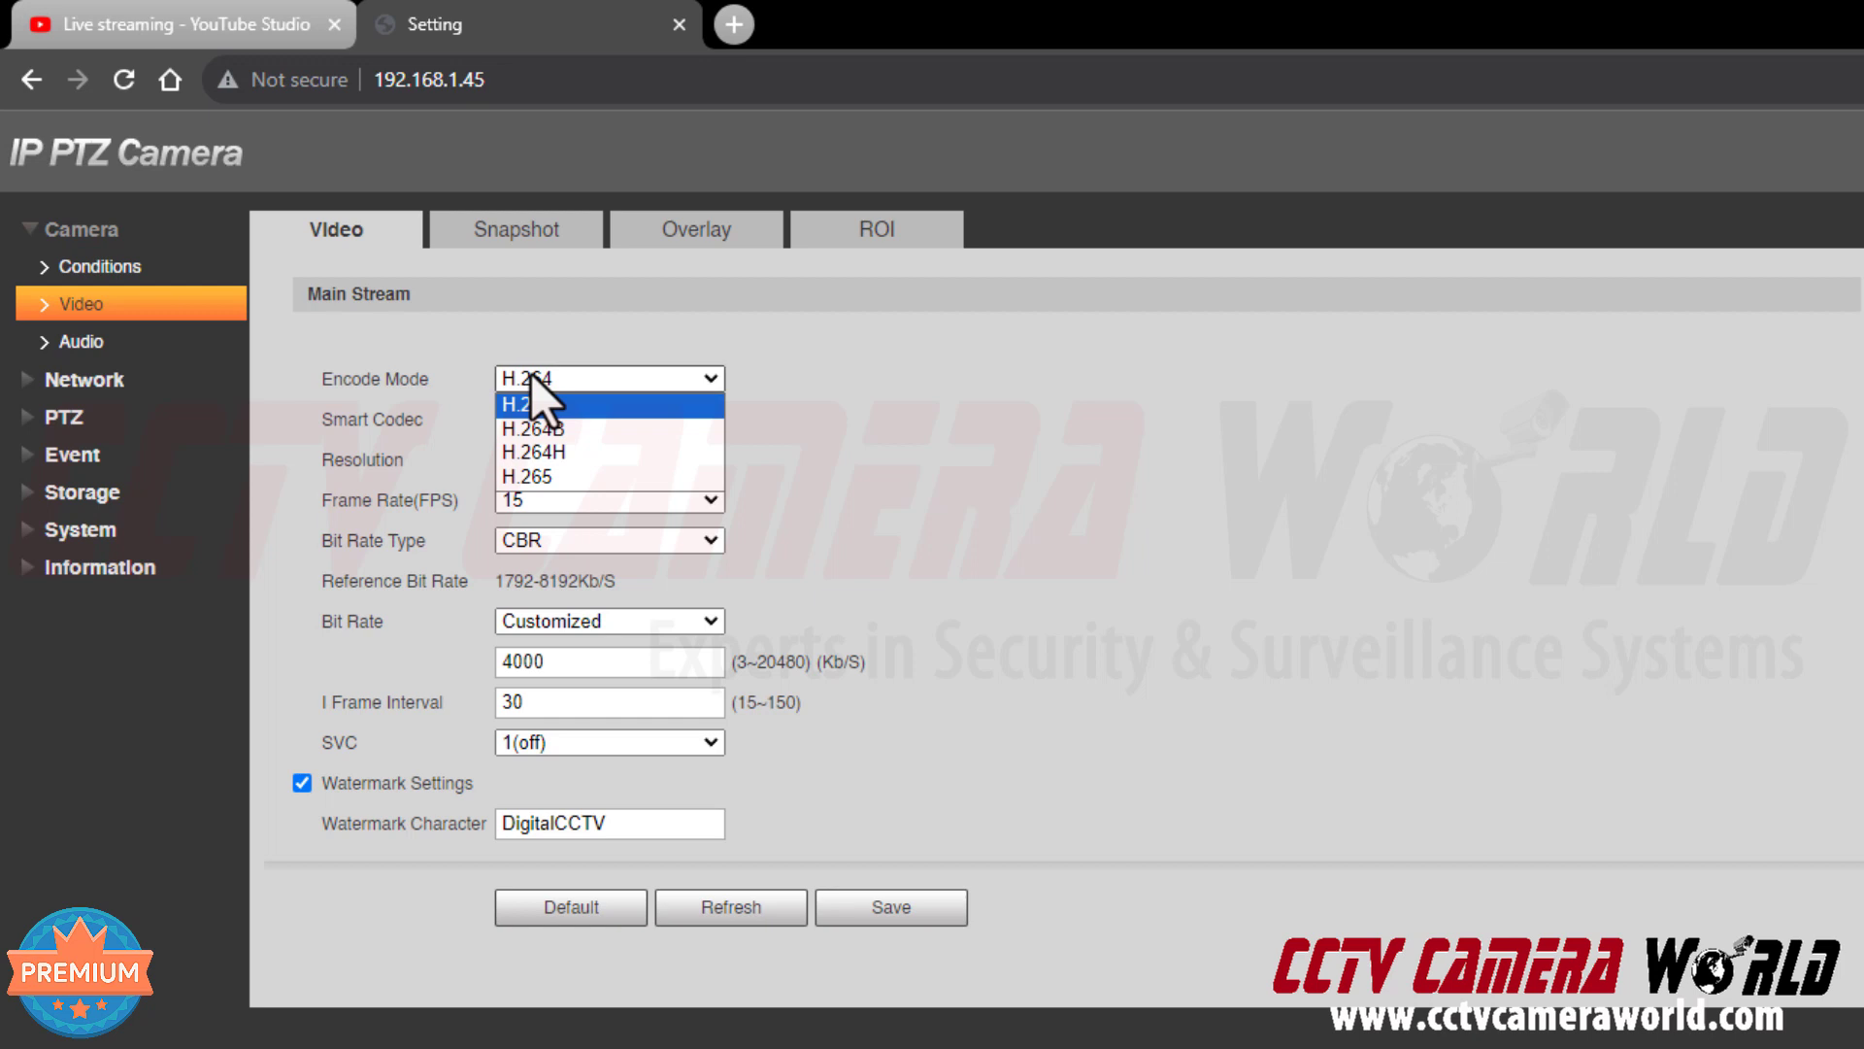
click(760, 383)
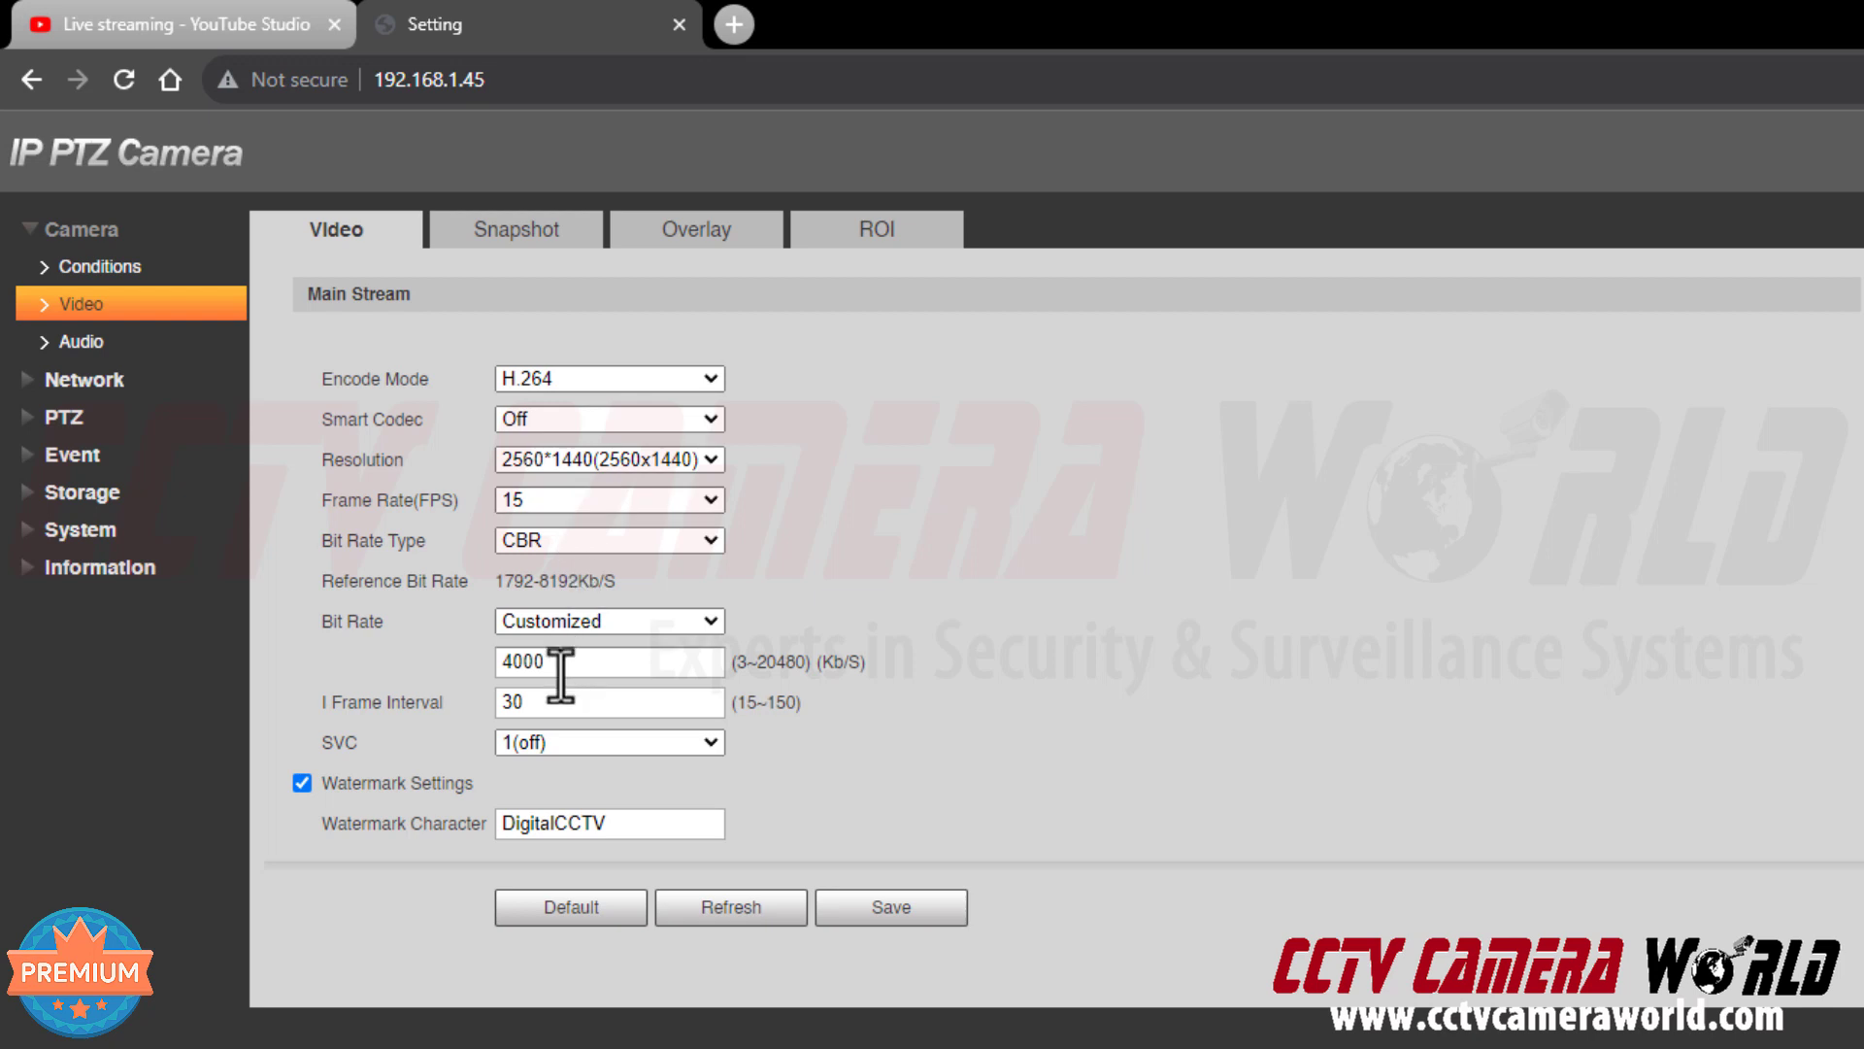
click(162, 341)
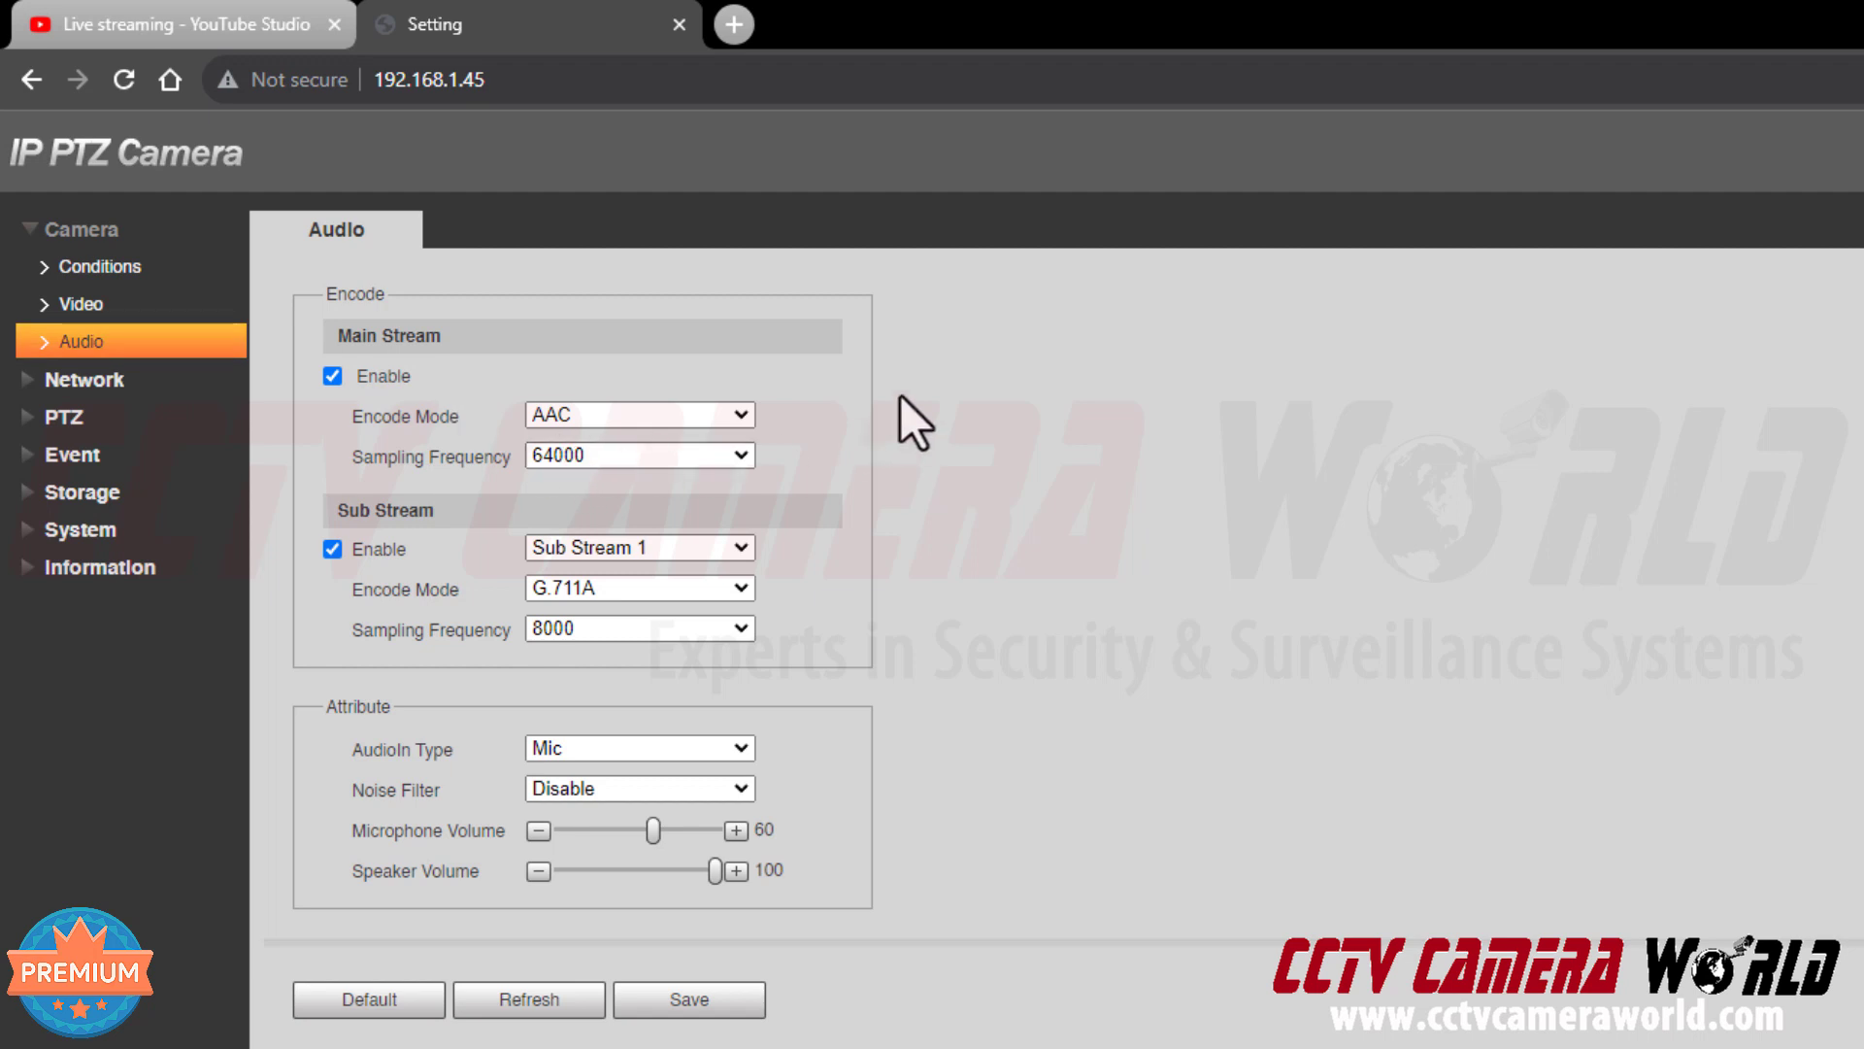
click(184, 21)
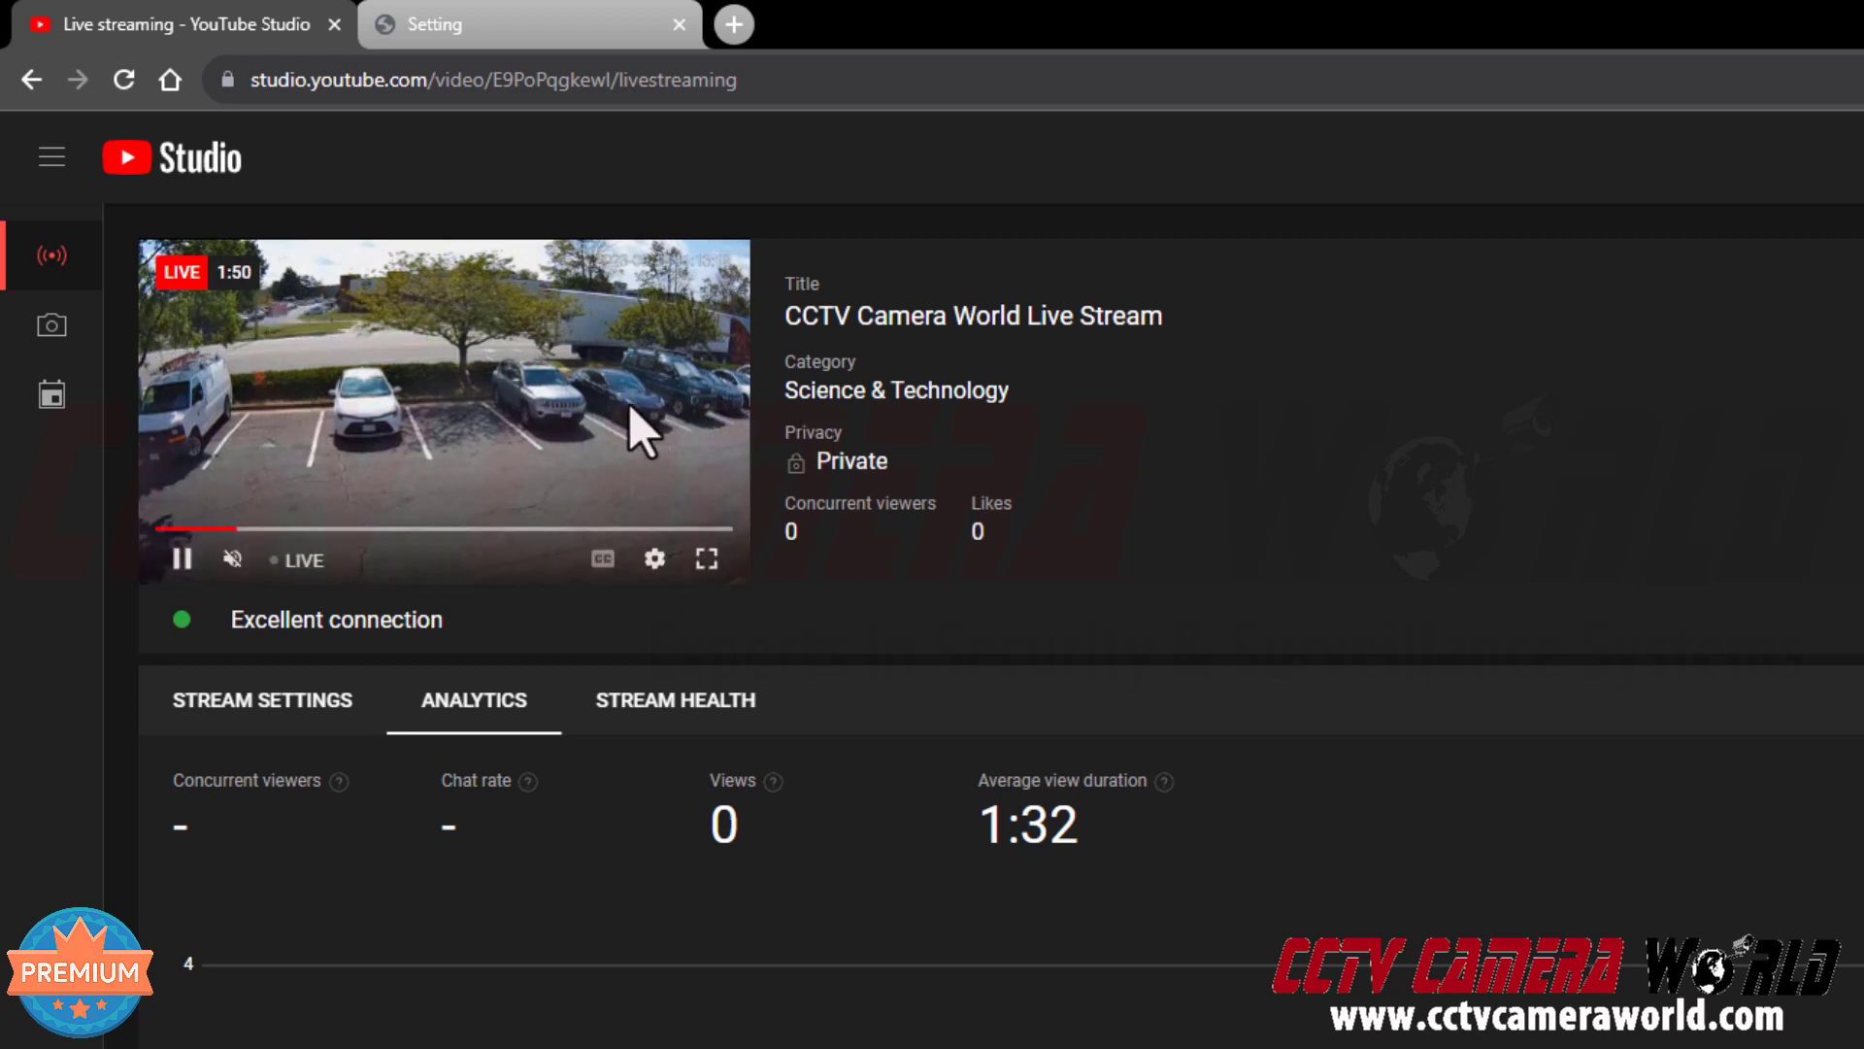
click(402, 17)
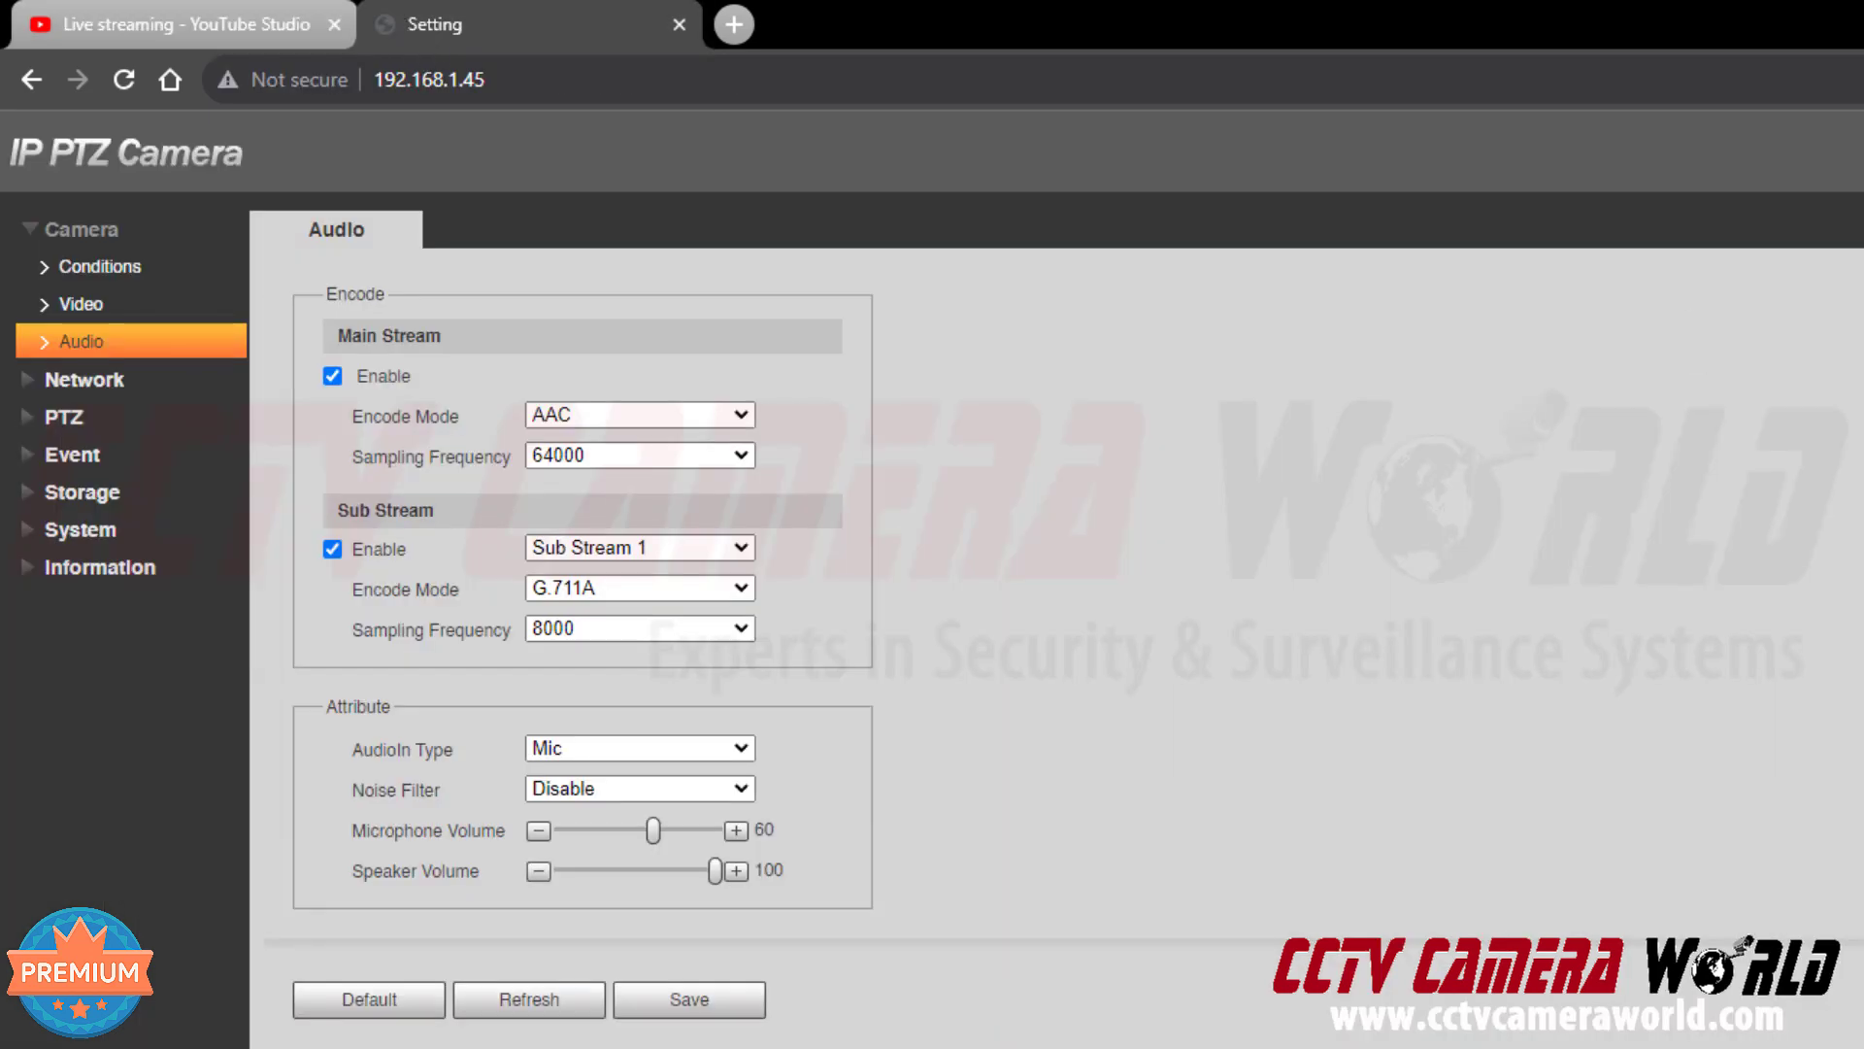
click(271, 22)
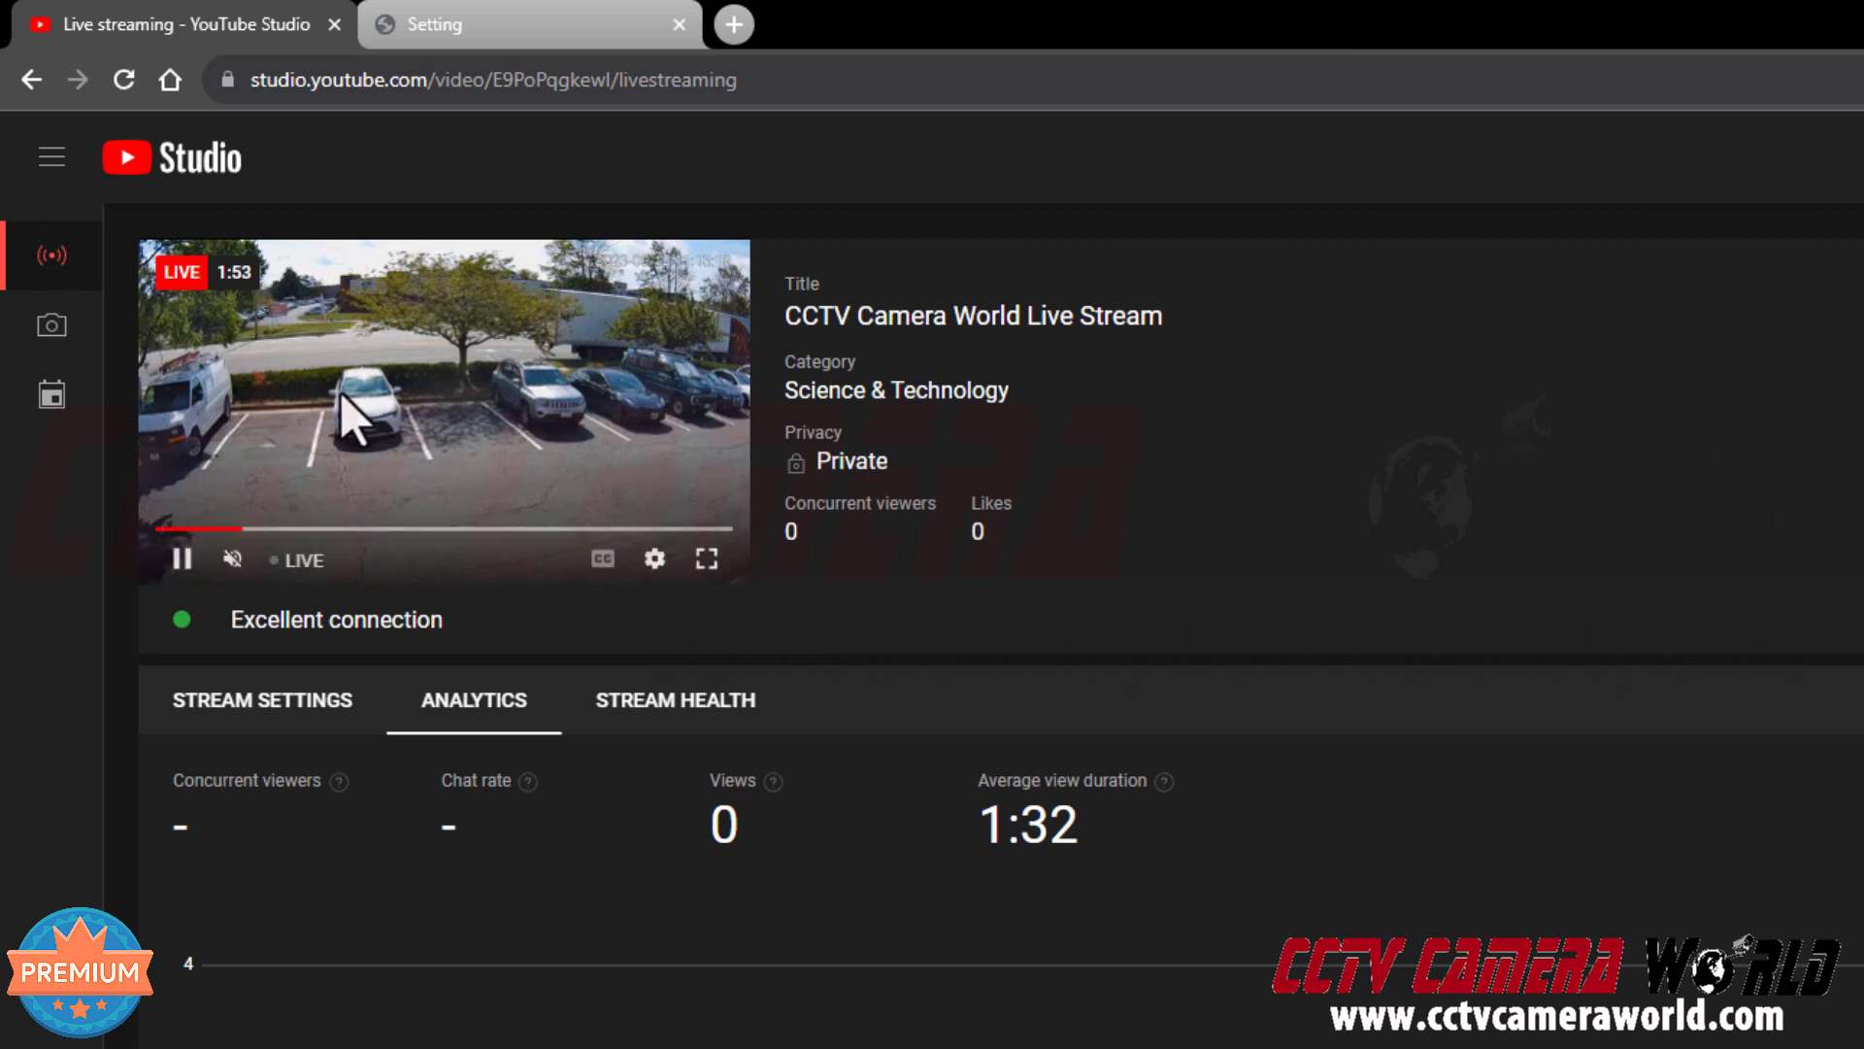